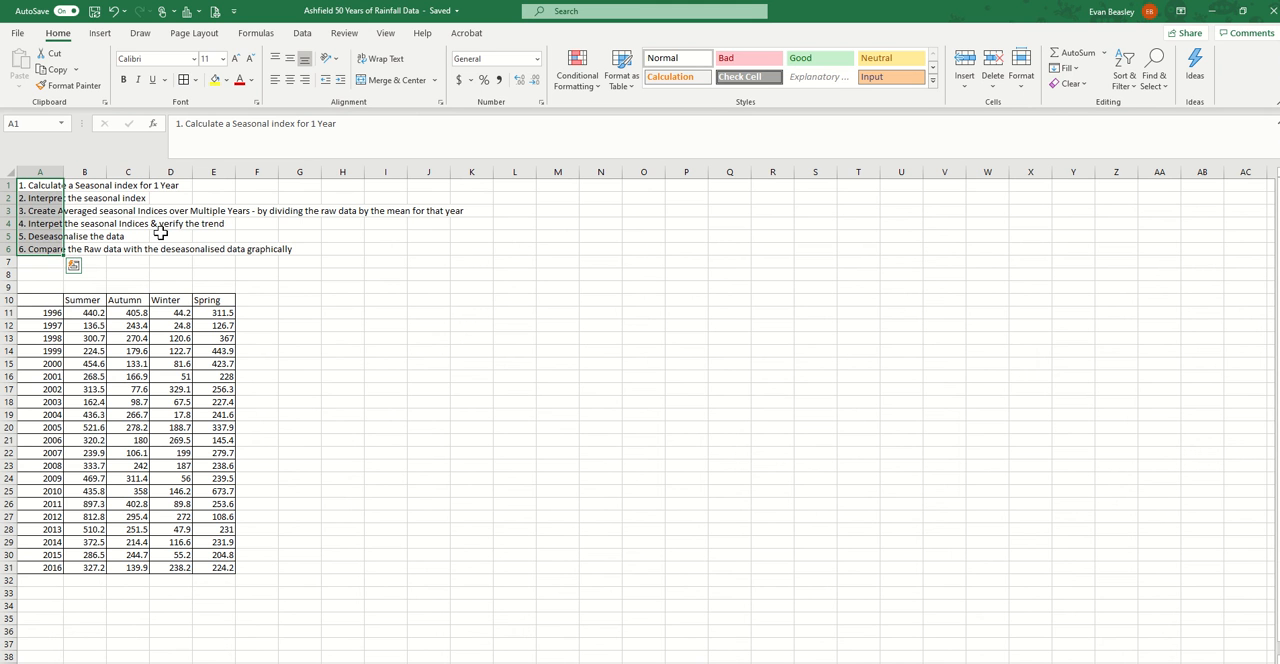
left_click(50, 236)
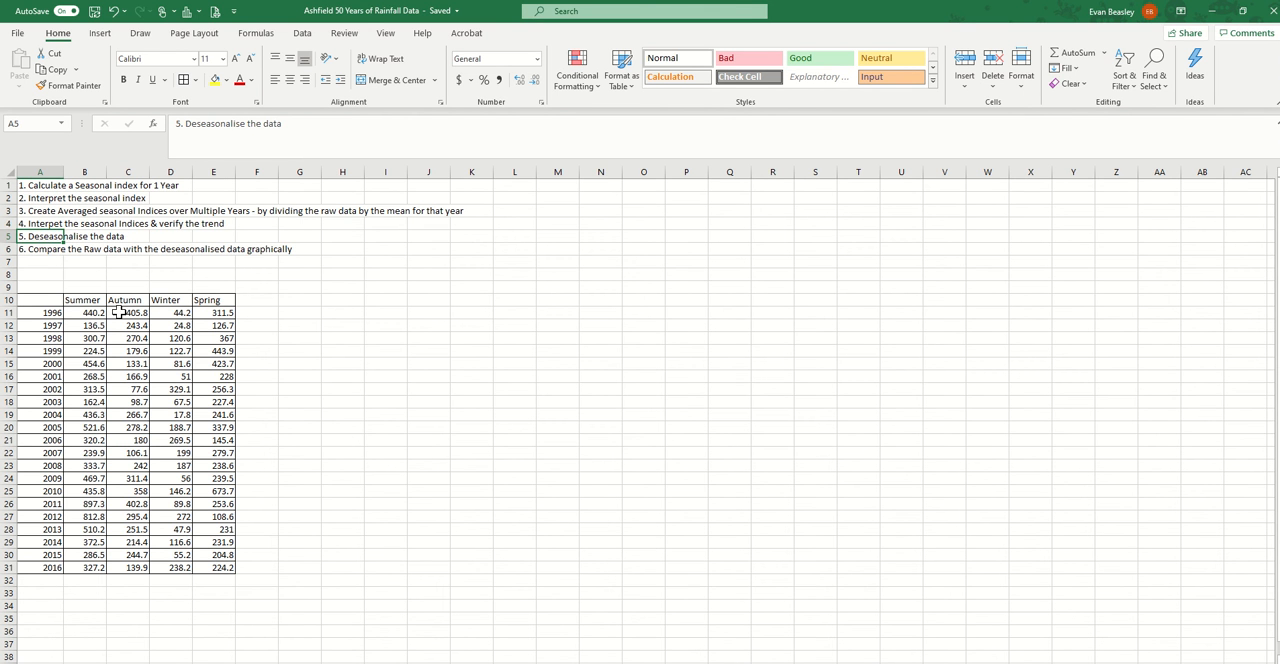
left_click(36, 251)
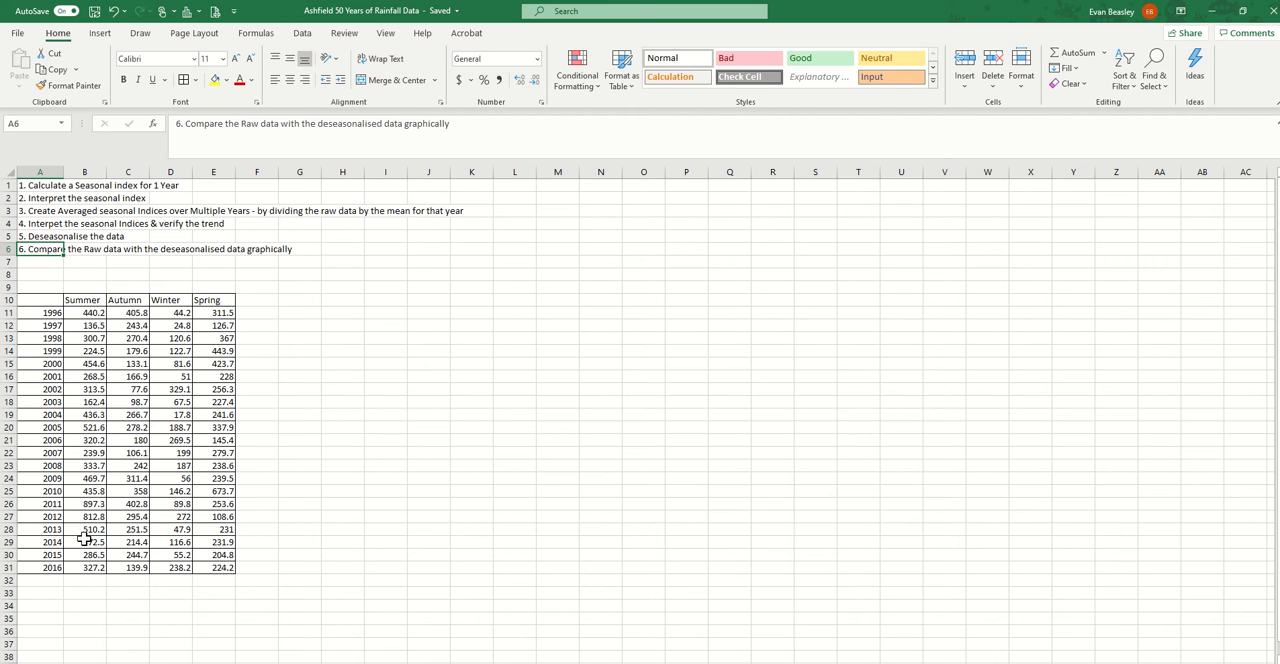
left_click_drag(47, 527, 215, 567)
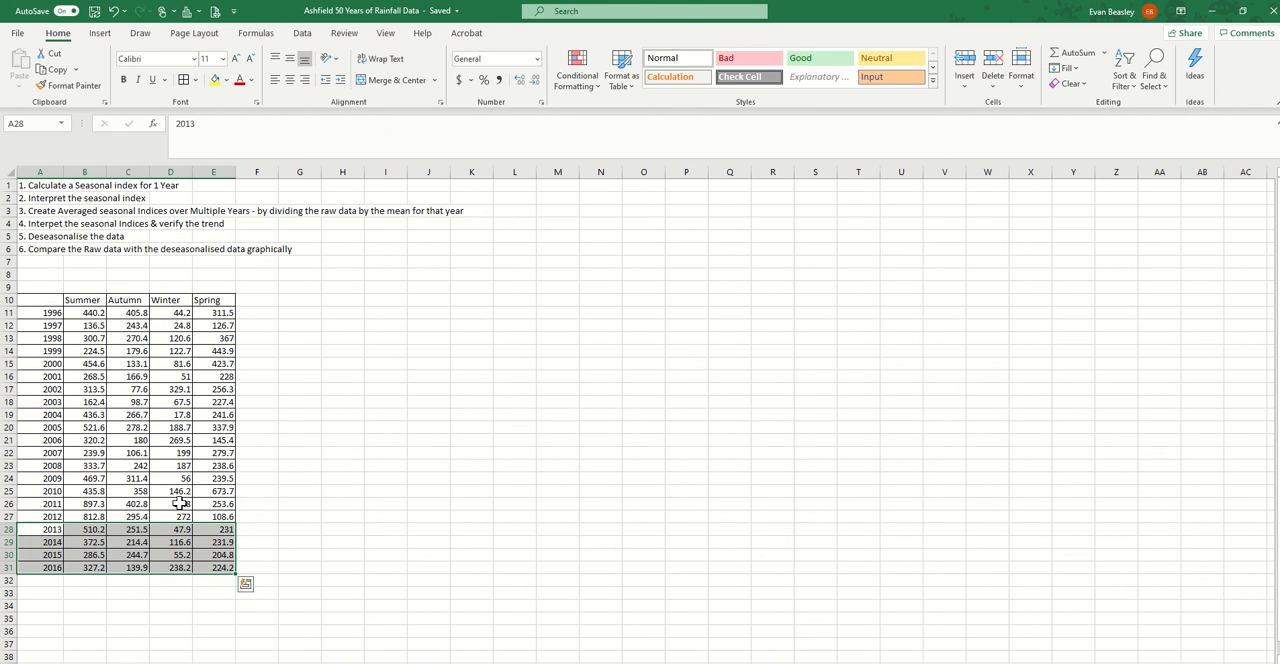
Copy the season header row A10:E10 of the rainfall table to the row starting at I1
left_click_drag(40, 300, 210, 300)
right_click(66, 300)
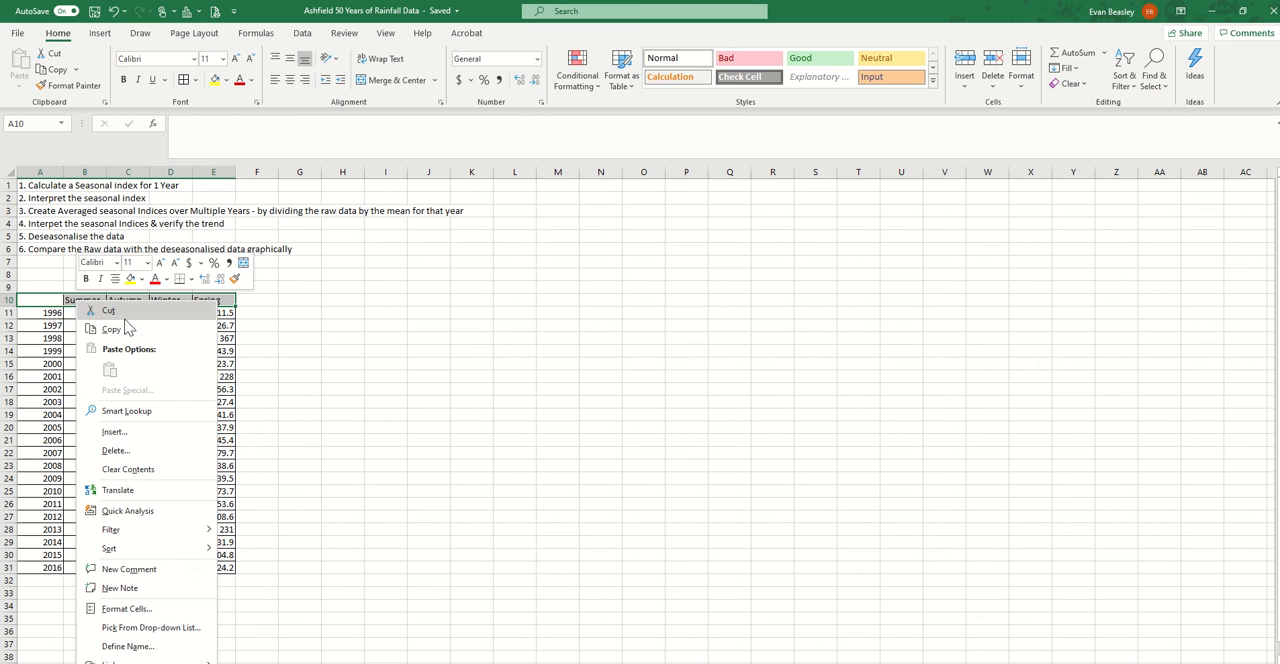
left_click(129, 324)
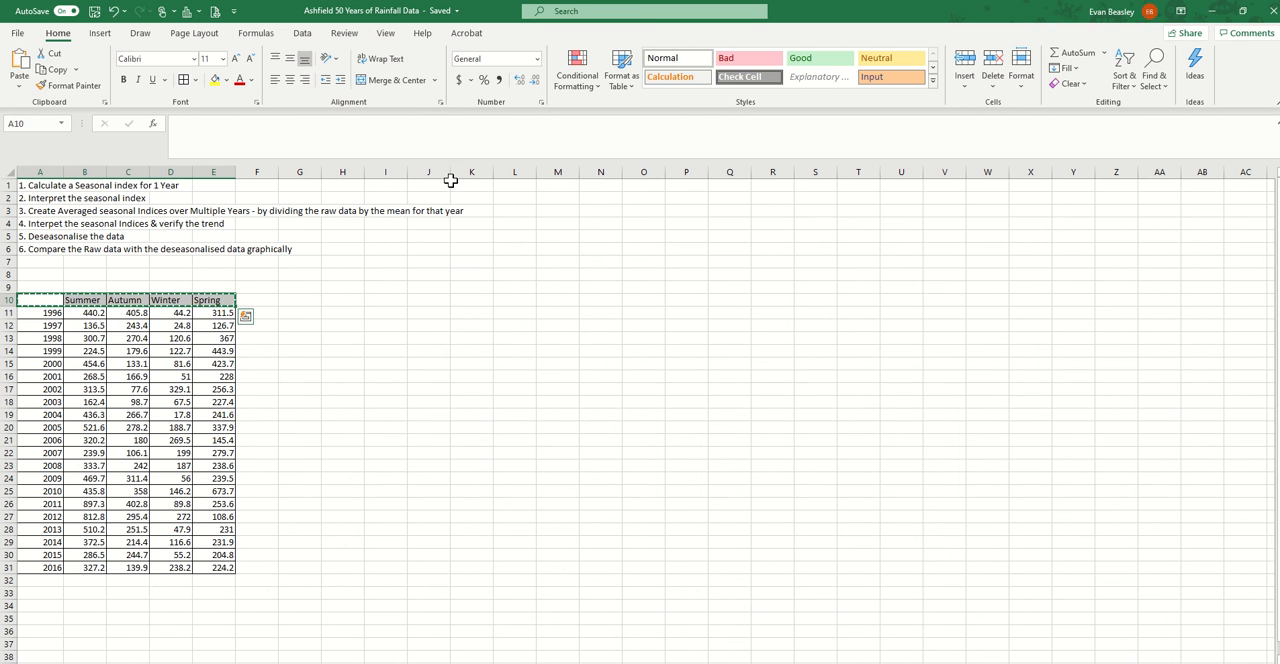
left_click(392, 184)
right_click(388, 184)
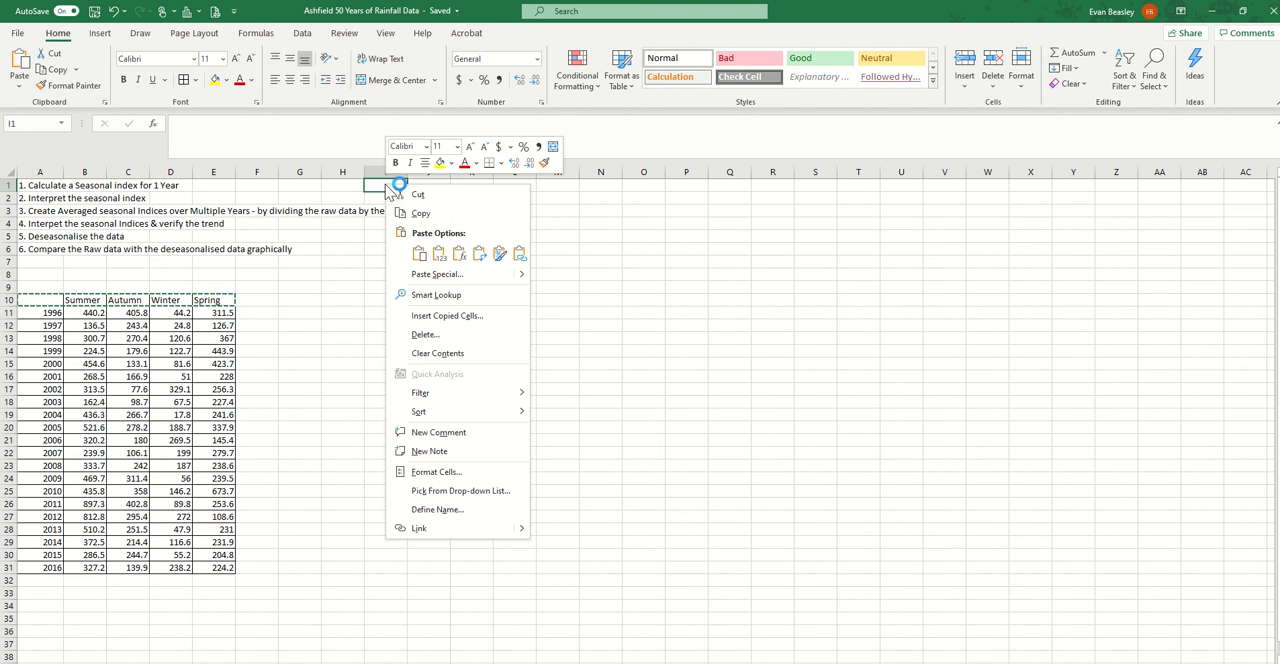
left_click(418, 256)
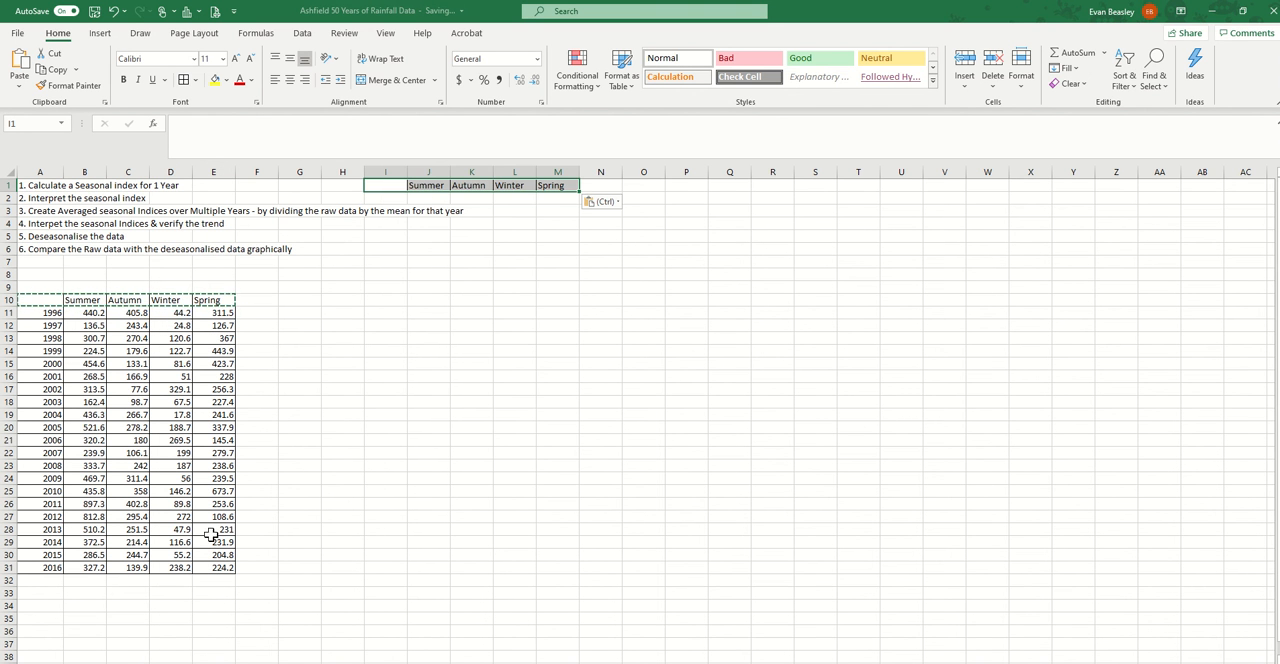
Copy the 2013 rainfall row from the data table to I2, directly beneath the copied season headings
left_click_drag(52, 533, 203, 530)
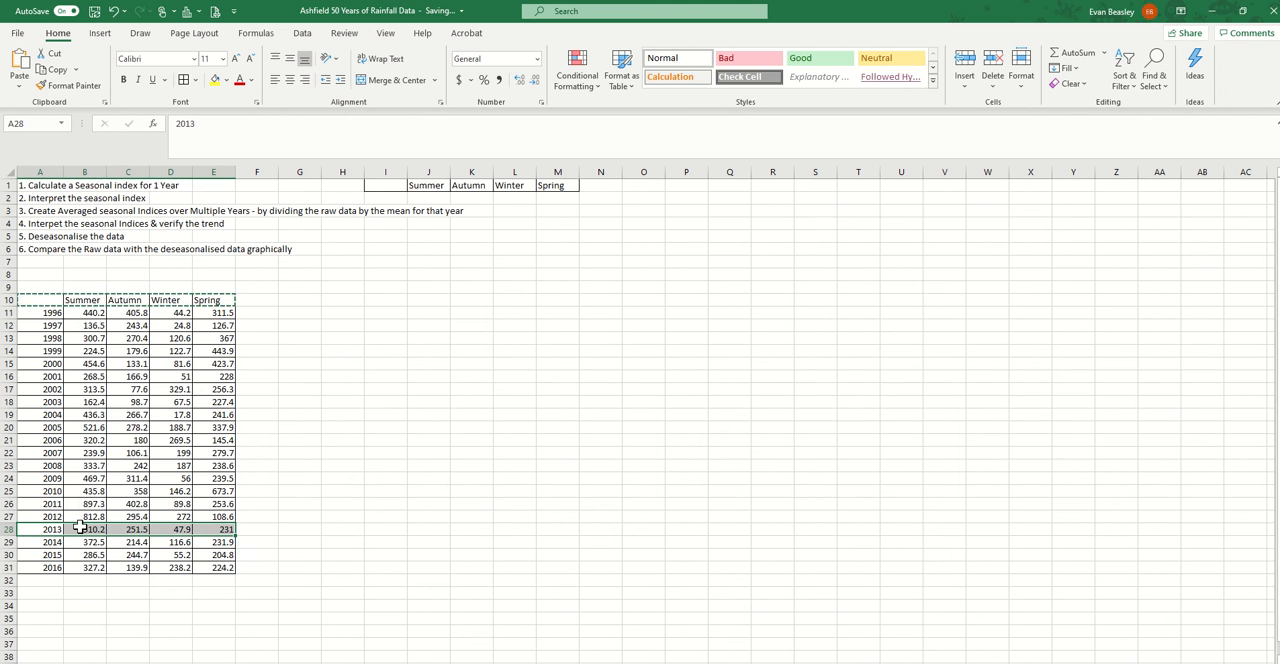
right_click(84, 531)
left_click(155, 208)
left_click(390, 198)
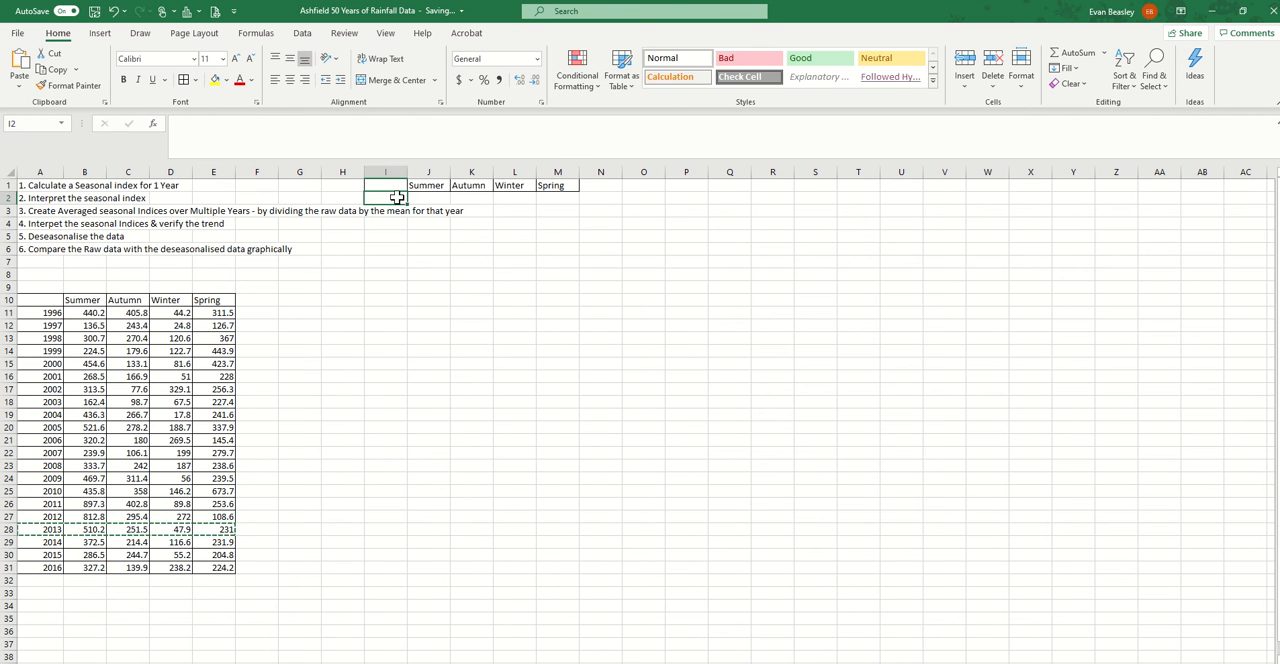
right_click(396, 199)
left_click(431, 267)
left_click(634, 284)
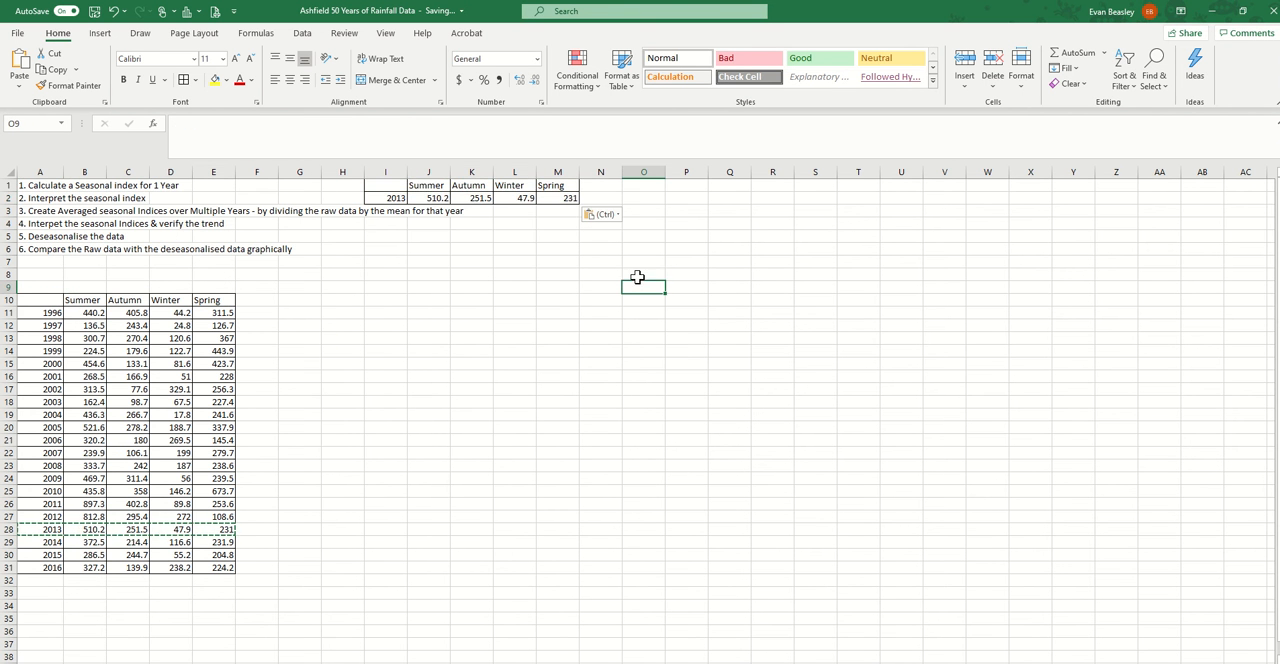
left_click(399, 199)
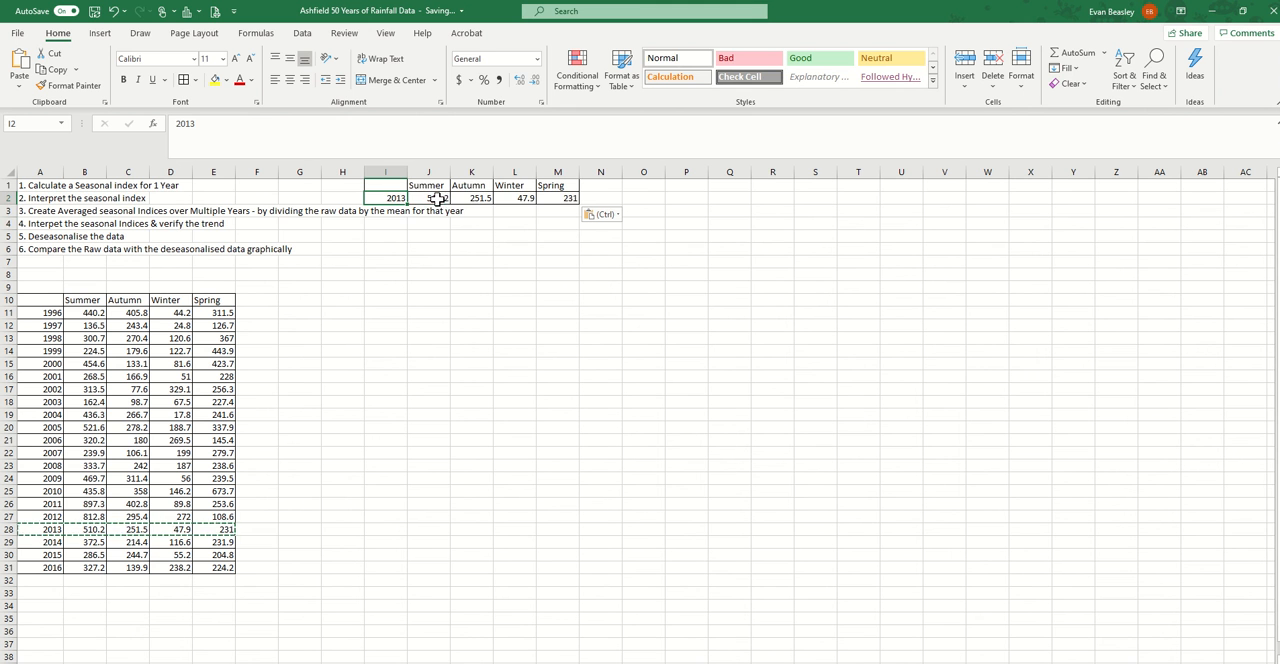
left_click_drag(430, 198, 556, 198)
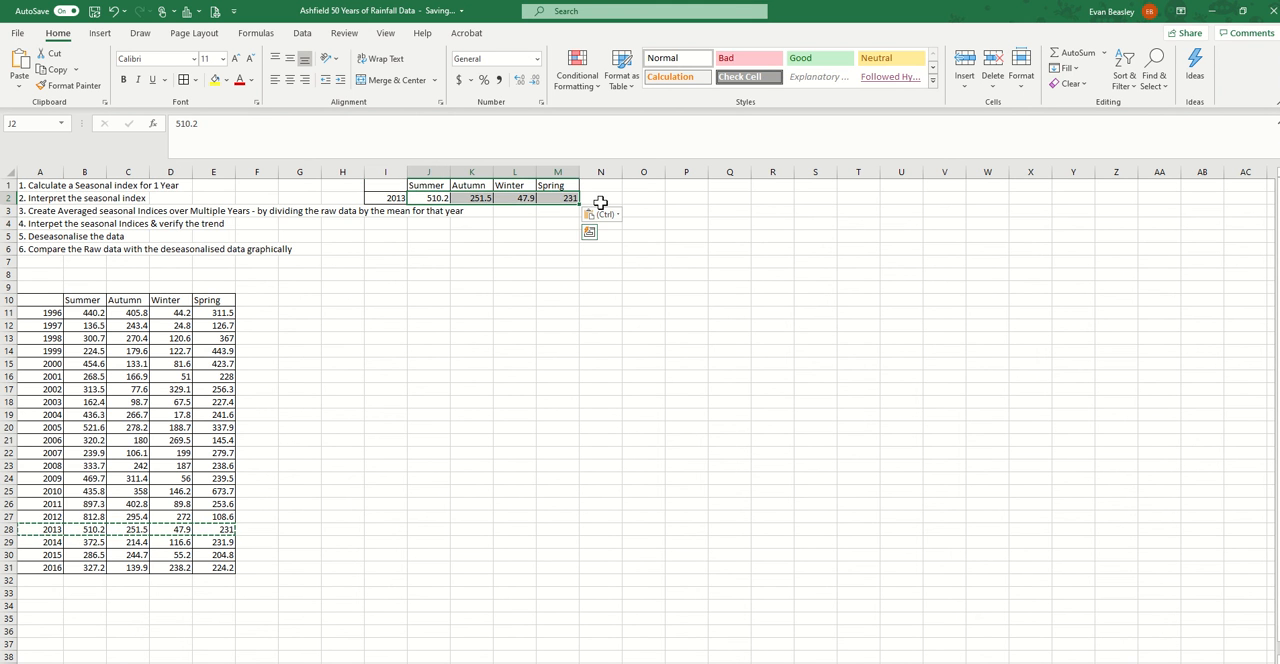
left_click(598, 202)
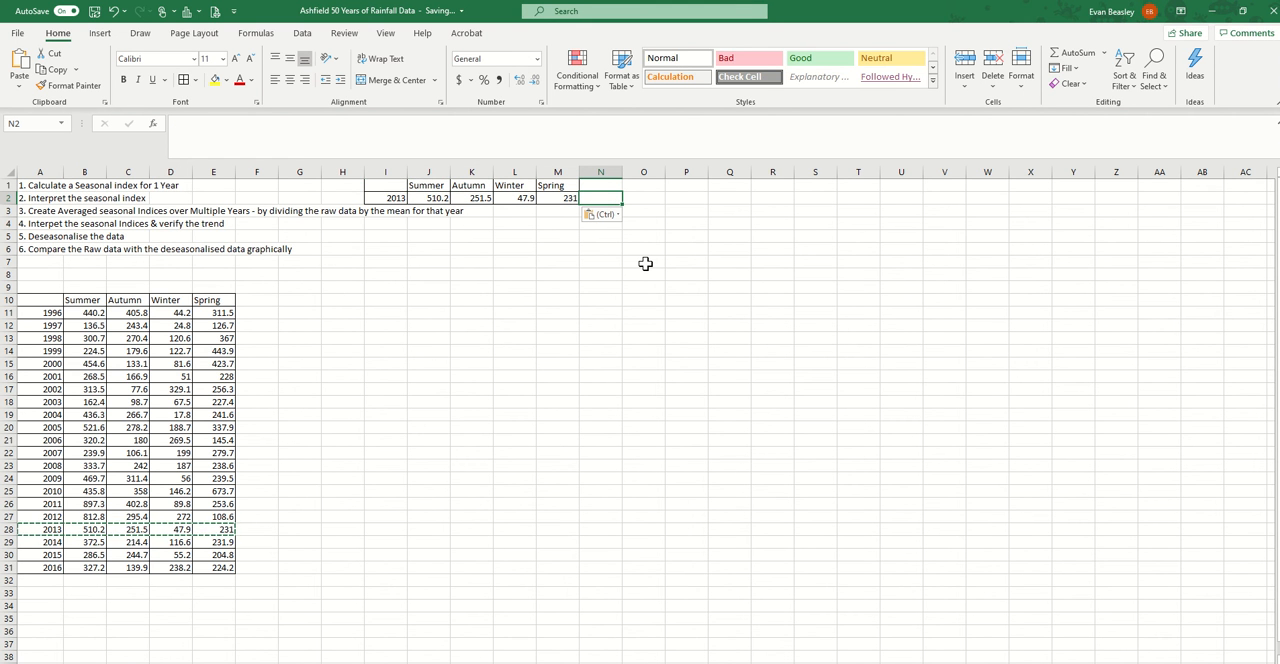
type("=")
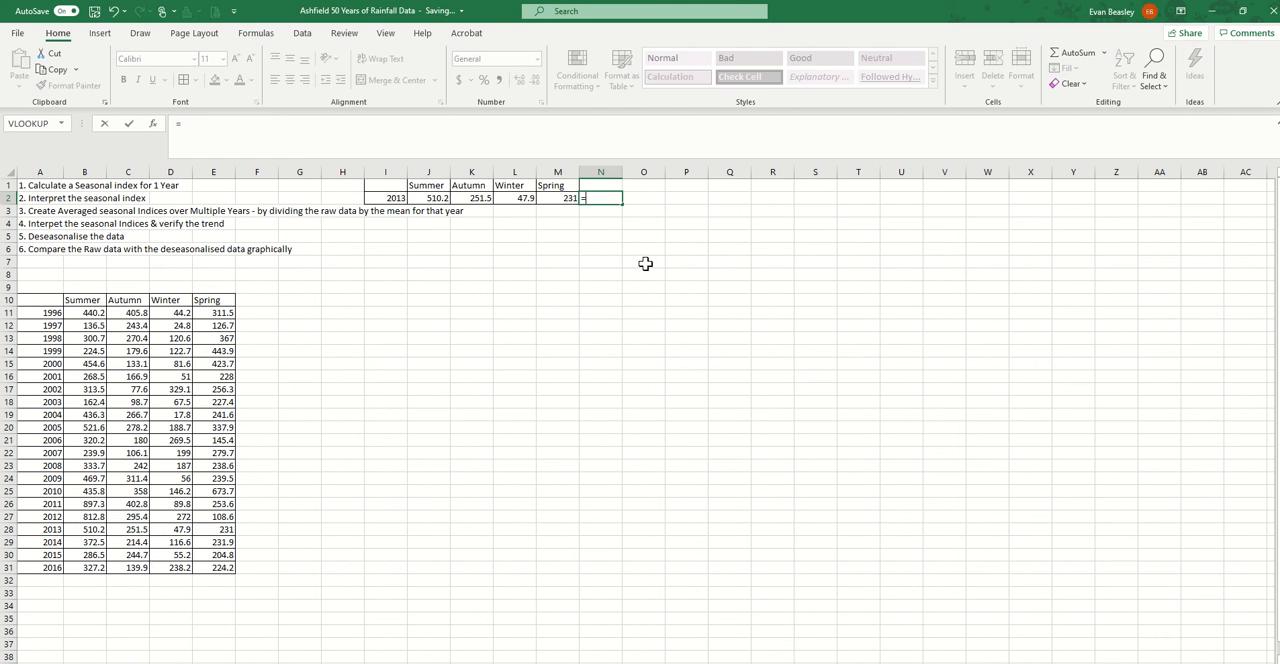
key("Escape")
left_click(1105, 52)
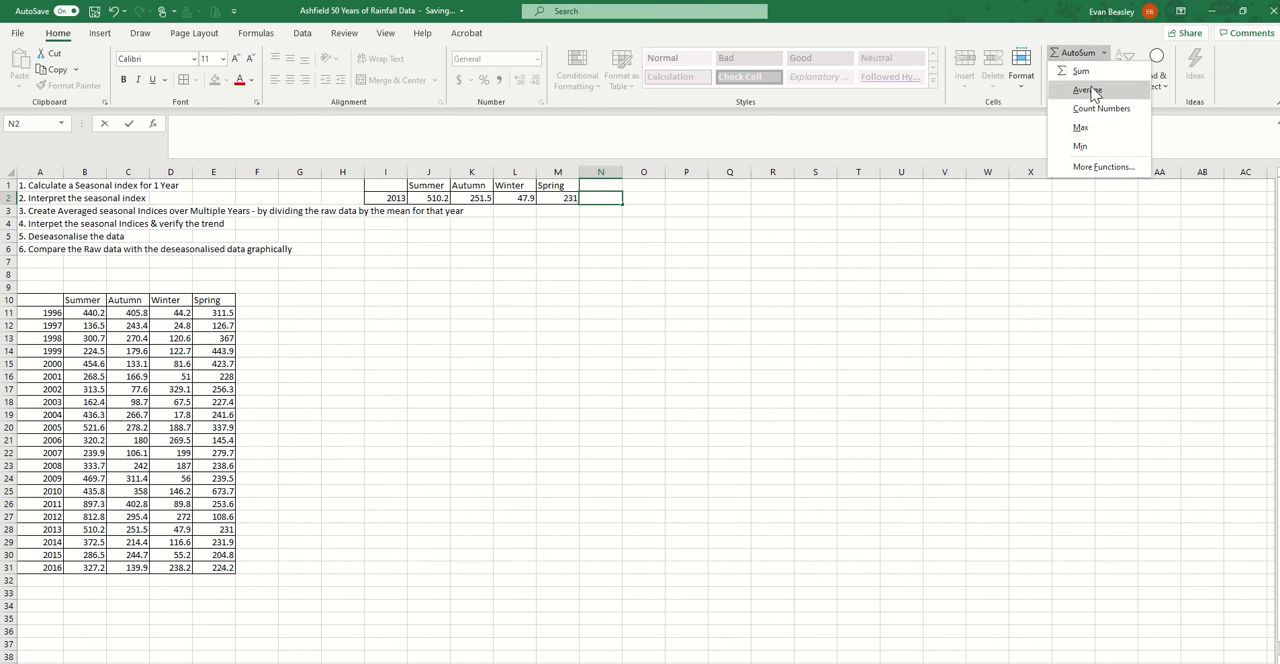
left_click(1092, 90)
left_click_drag(430, 196, 548, 200)
Calculate the mean of the four 2013 seasonal values in N2 with the formula =AVERAGE(J2:M2)
left_click(600, 195)
type("=")
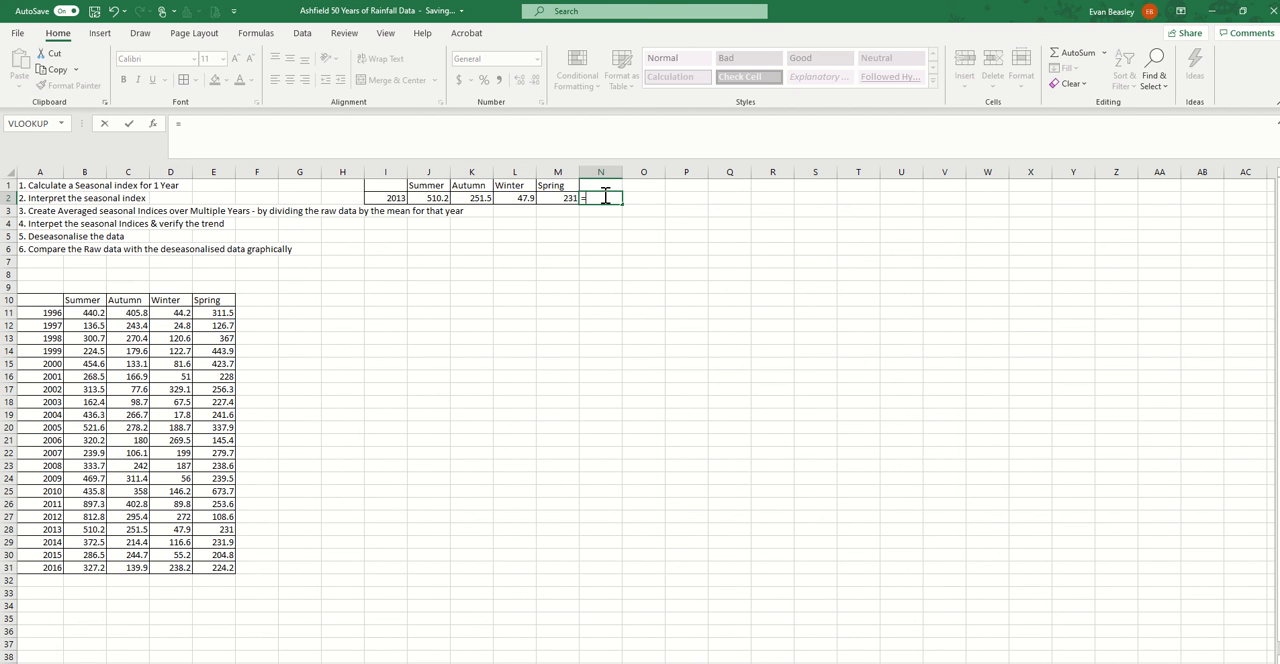
type("aver")
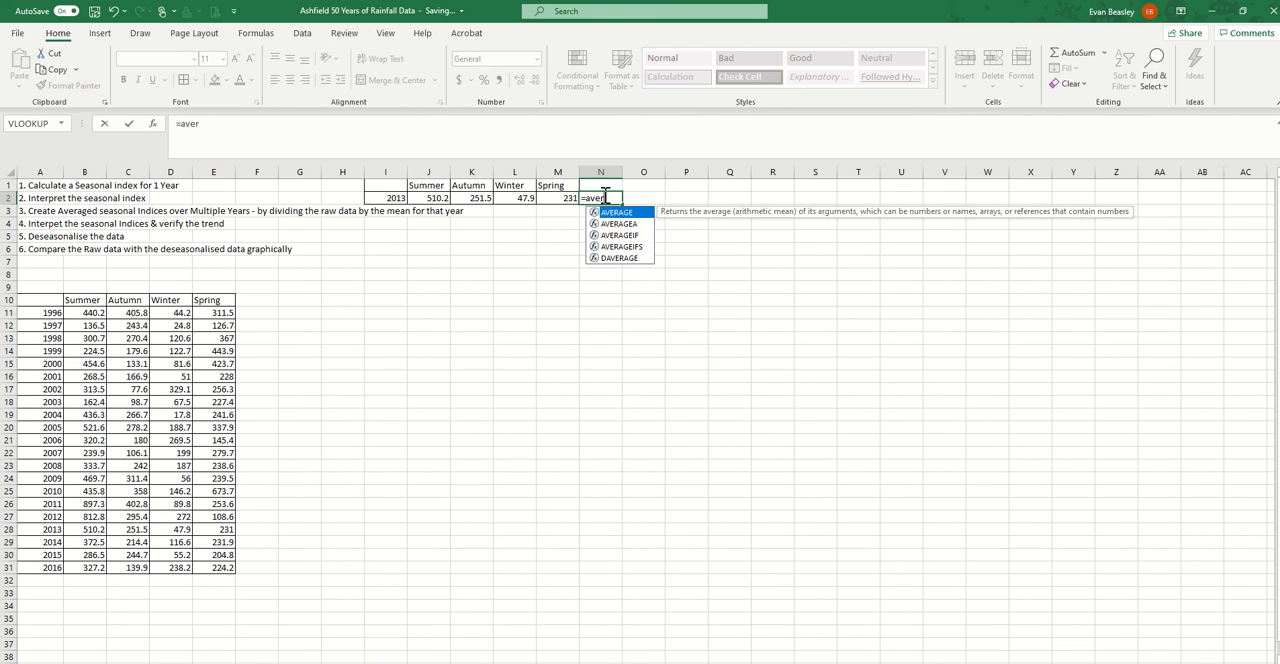
key("Tab")
left_click_drag(432, 197, 556, 198)
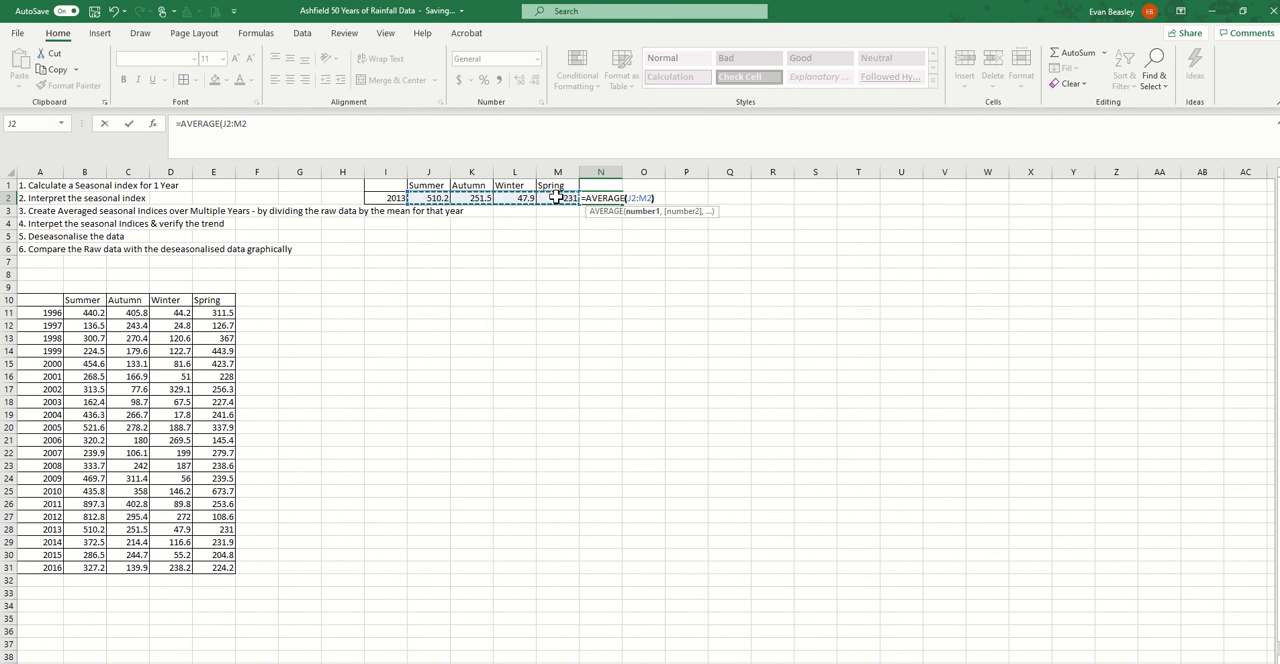
key("Return")
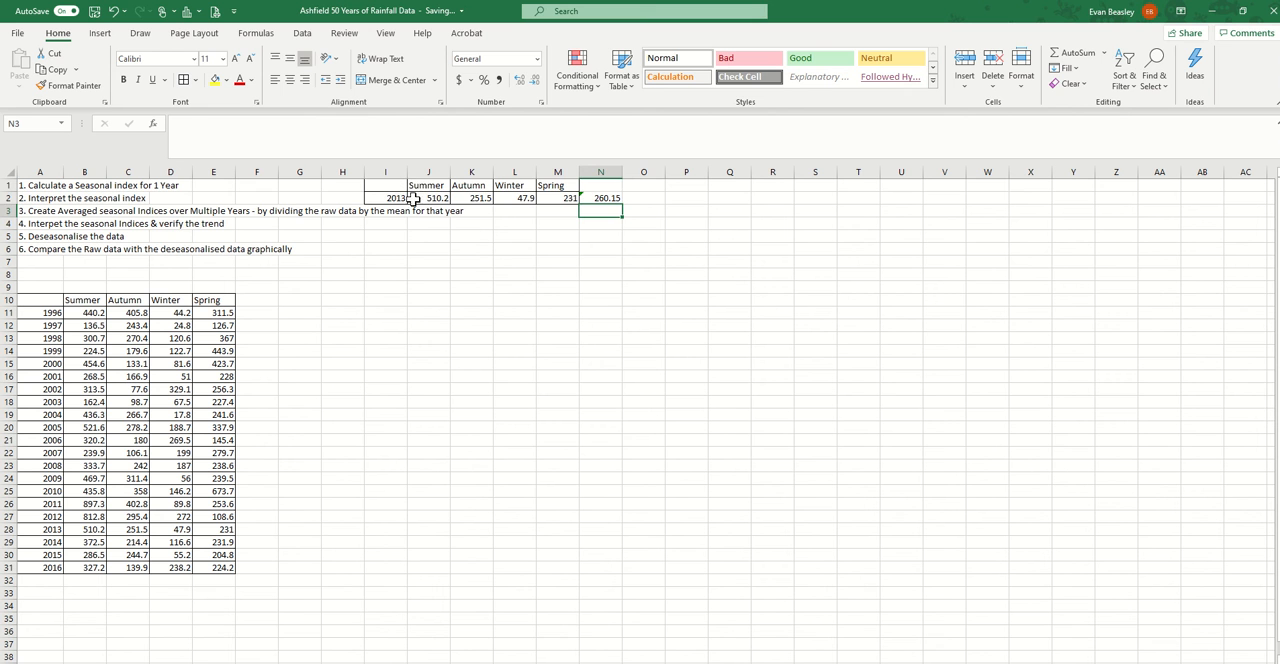
left_click_drag(413, 199, 555, 203)
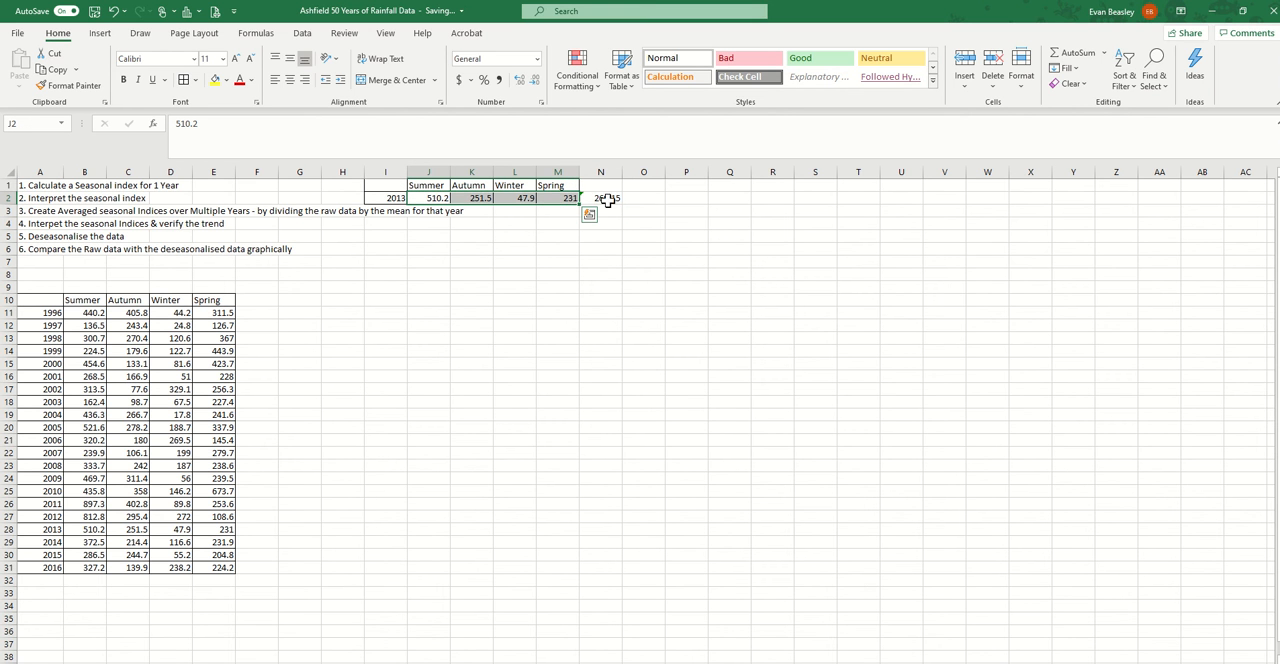
left_click(607, 200)
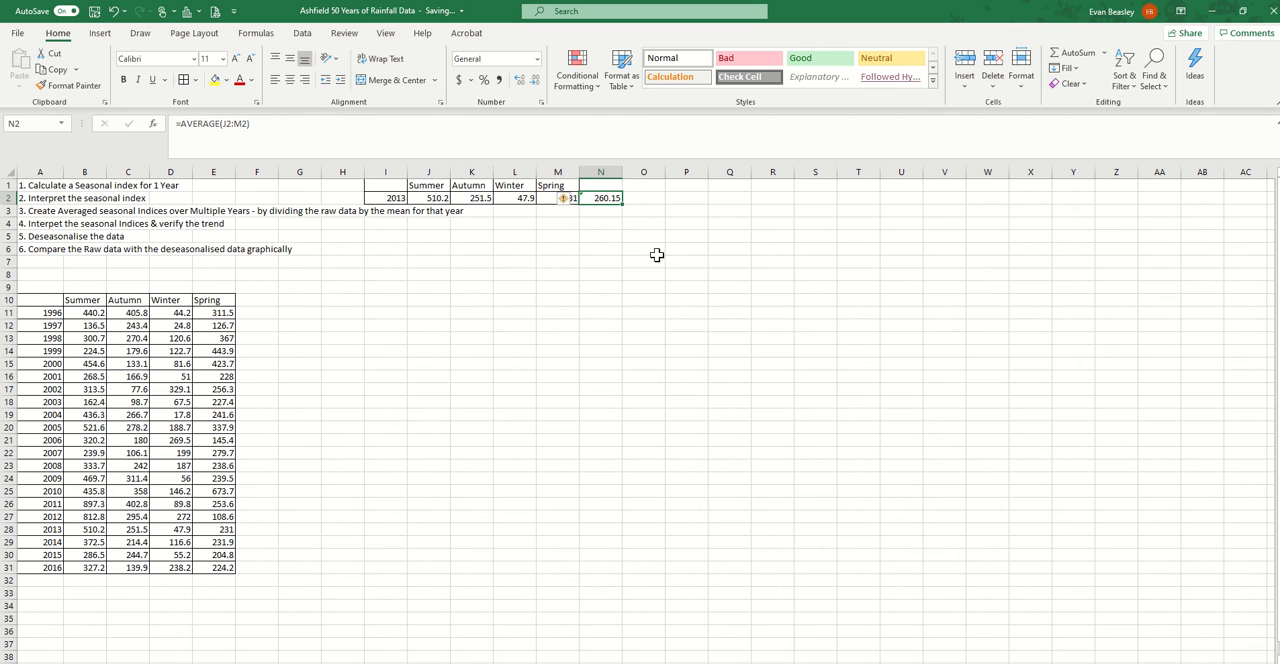
left_click(631, 252)
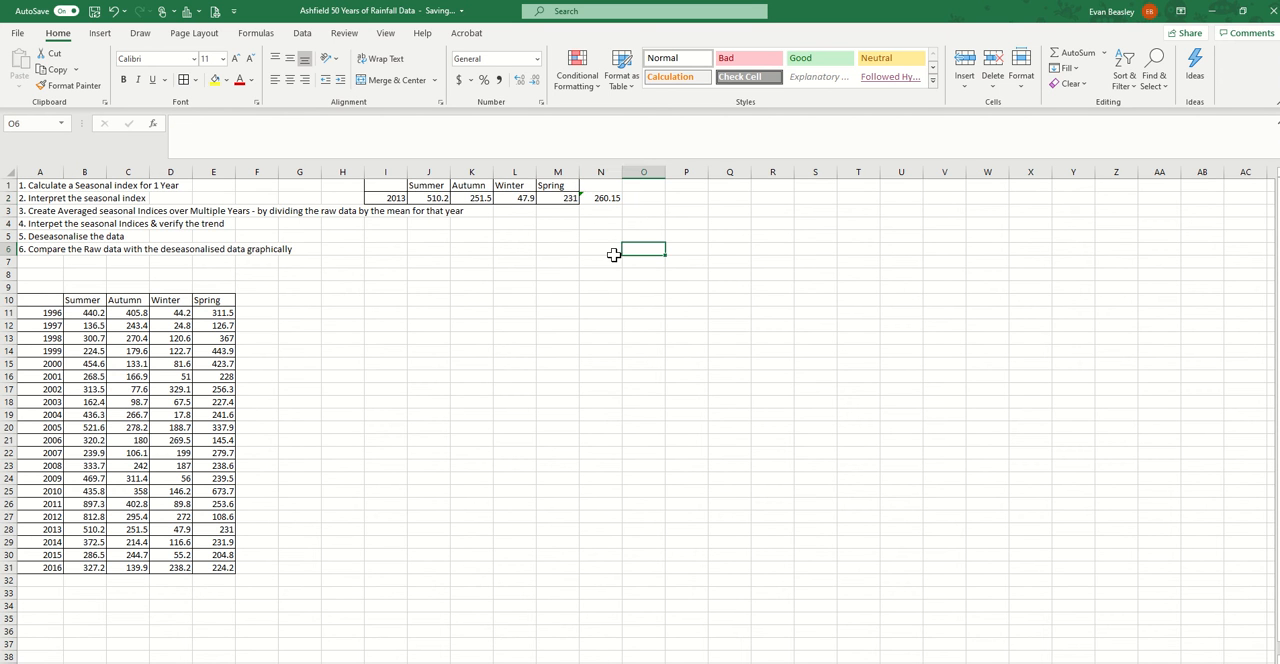
left_click(440, 198)
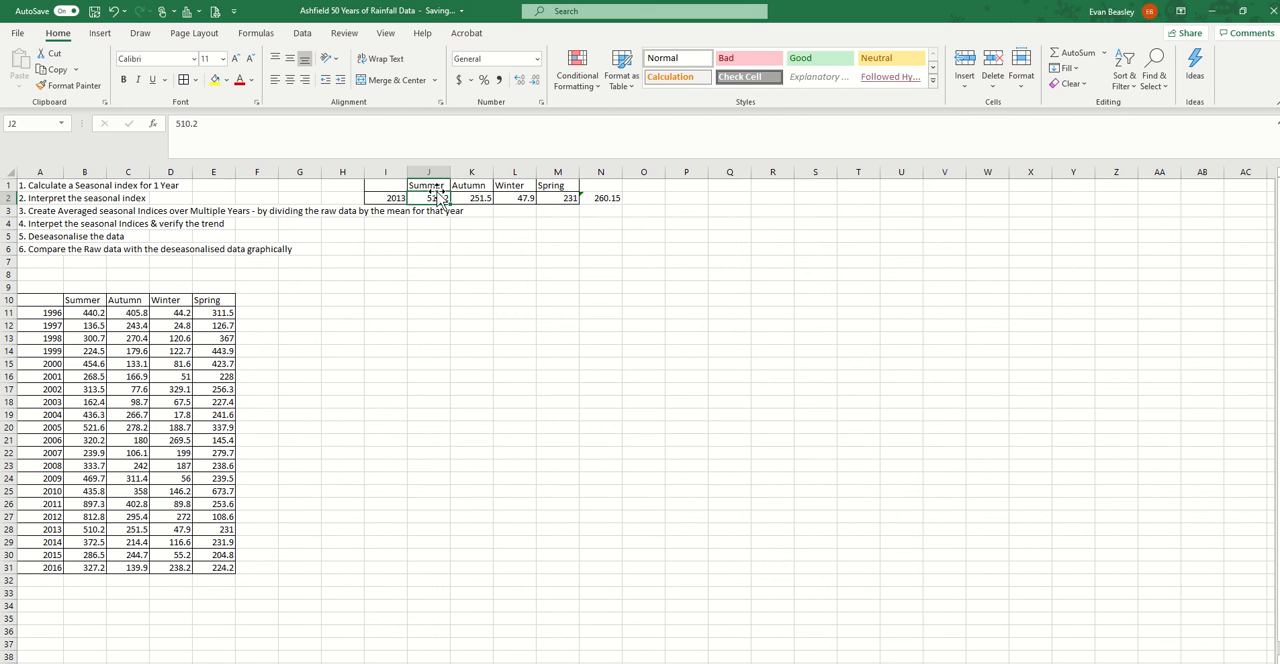
Copy the small 2013 table I1:M2, including its season headings, to the range starting at P1
left_click_drag(385, 186, 551, 199)
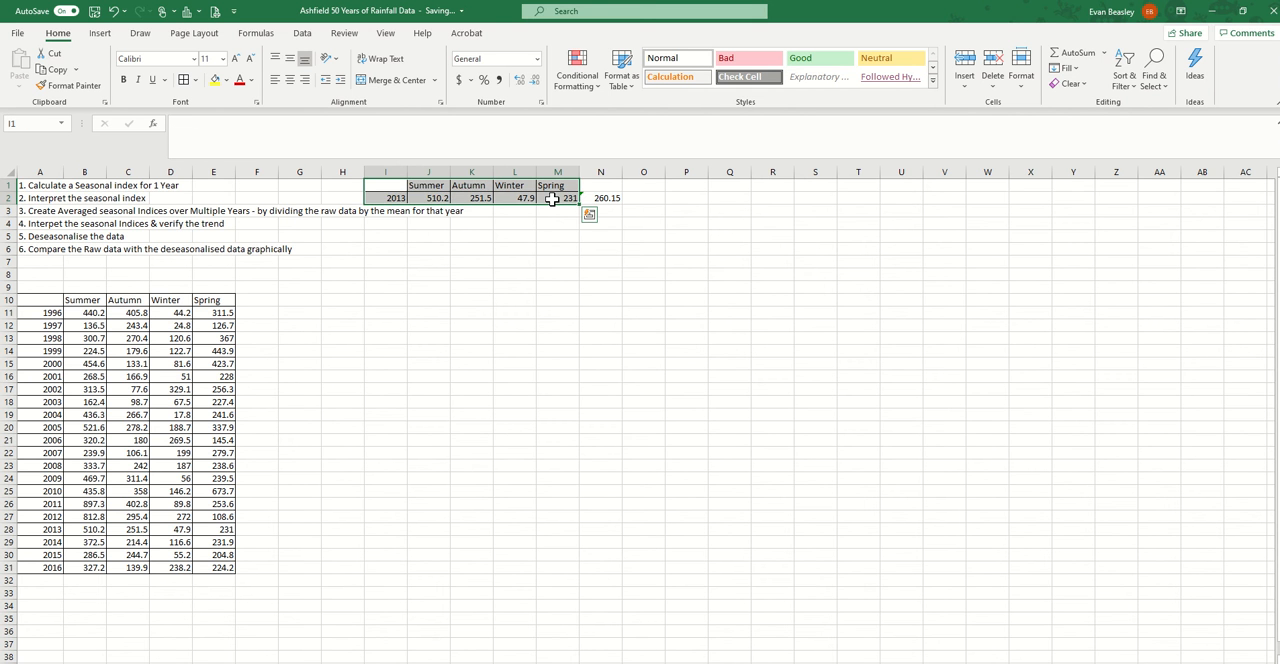
key("ctrl+c")
left_click(676, 187)
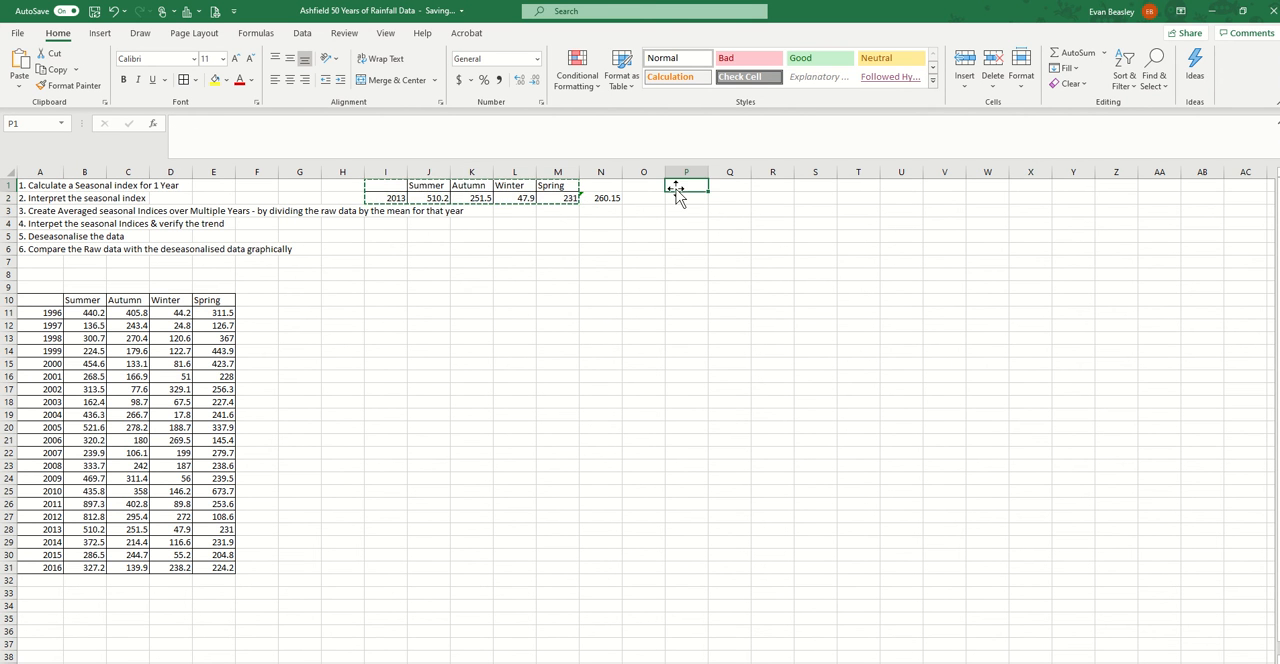
key("ctrl+v")
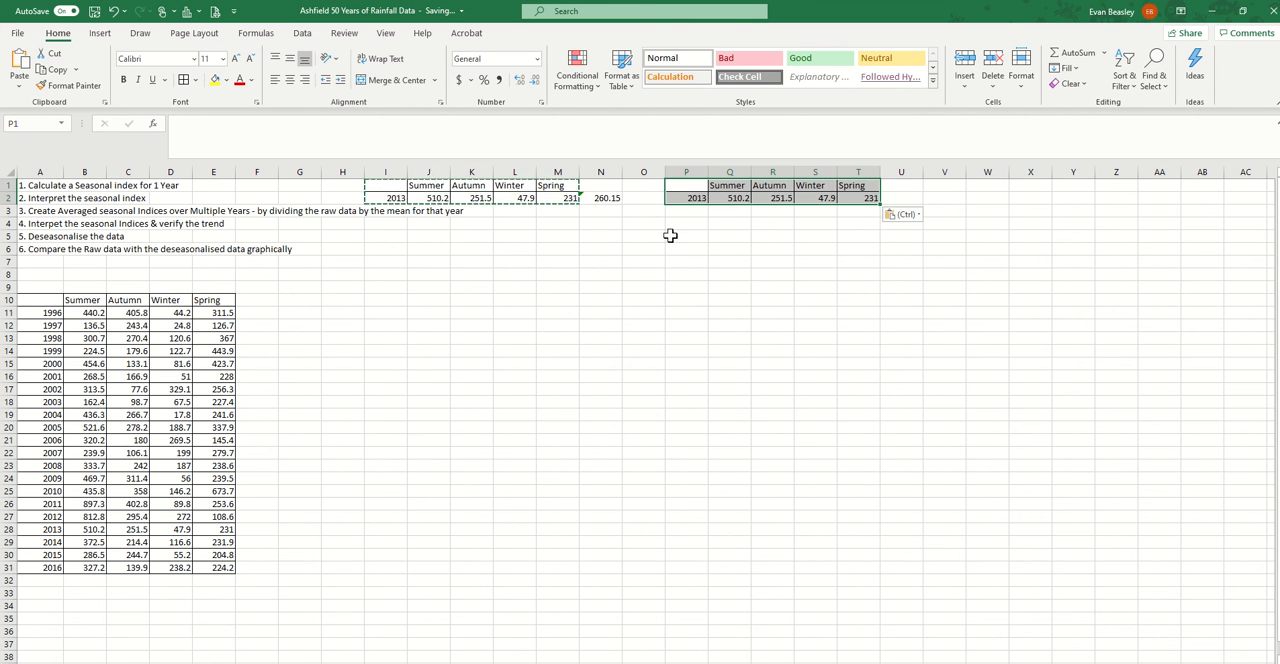
Copy the average formula from N2 to U2, beside the second 2013 table
left_click(607, 203)
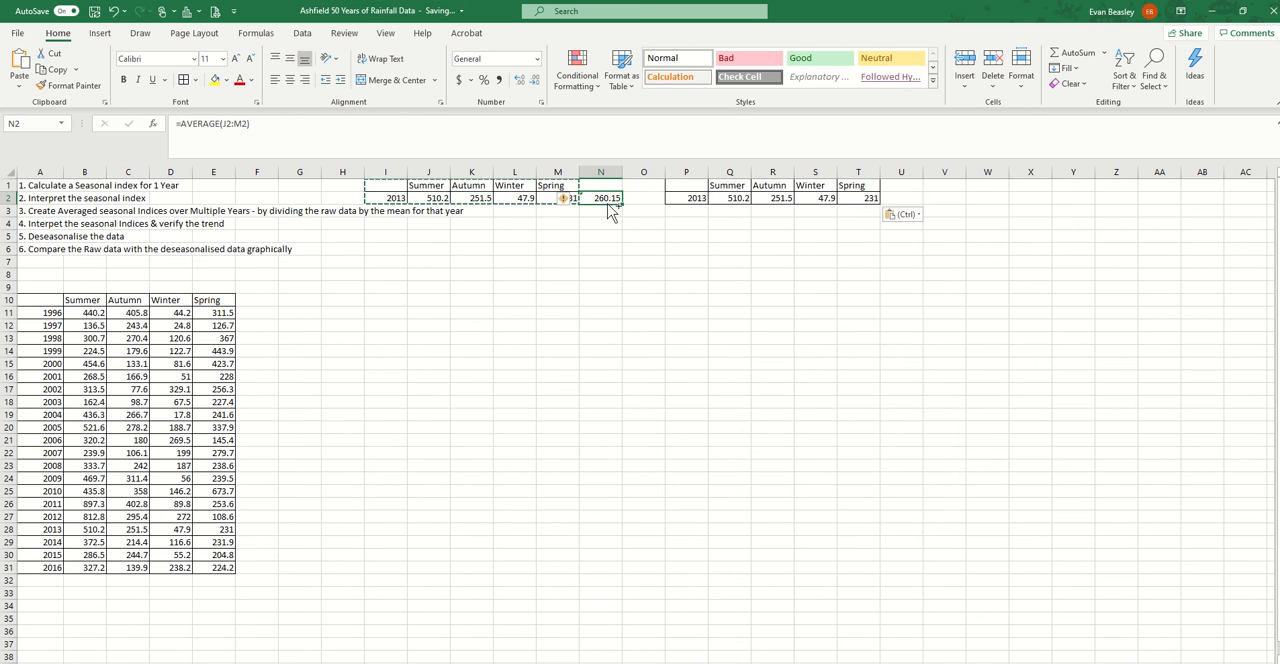
key("ctrl+c")
left_click(903, 197)
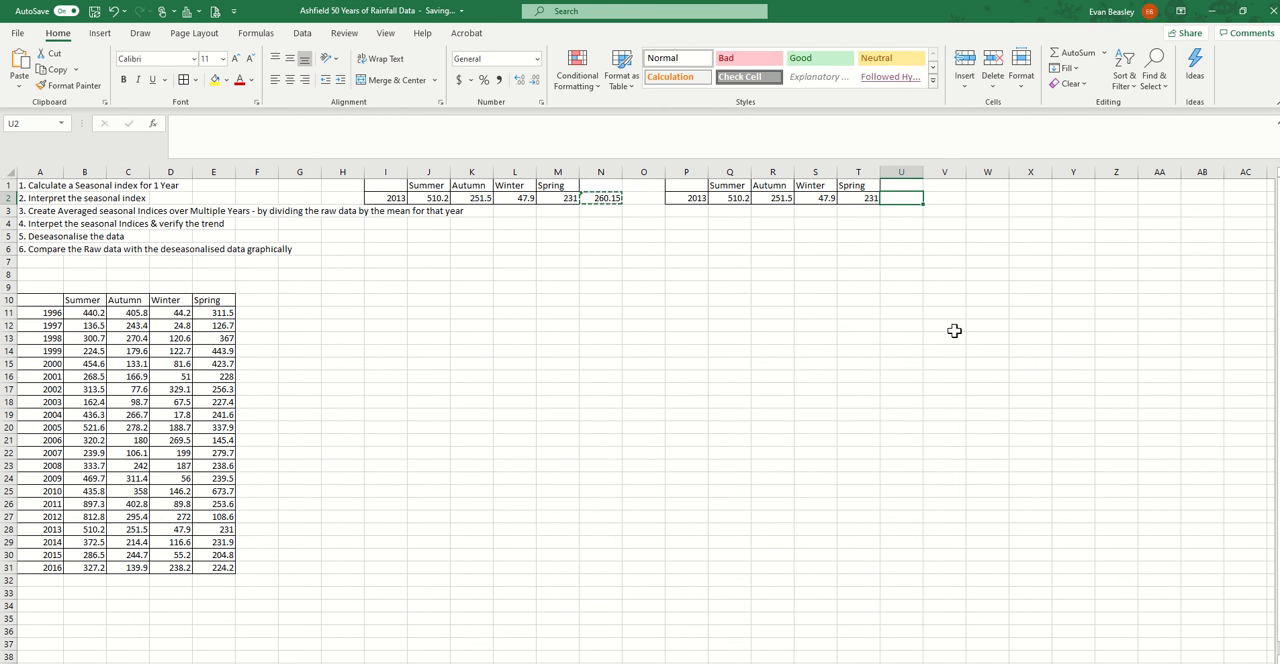
key("ctrl+v")
left_click(694, 212)
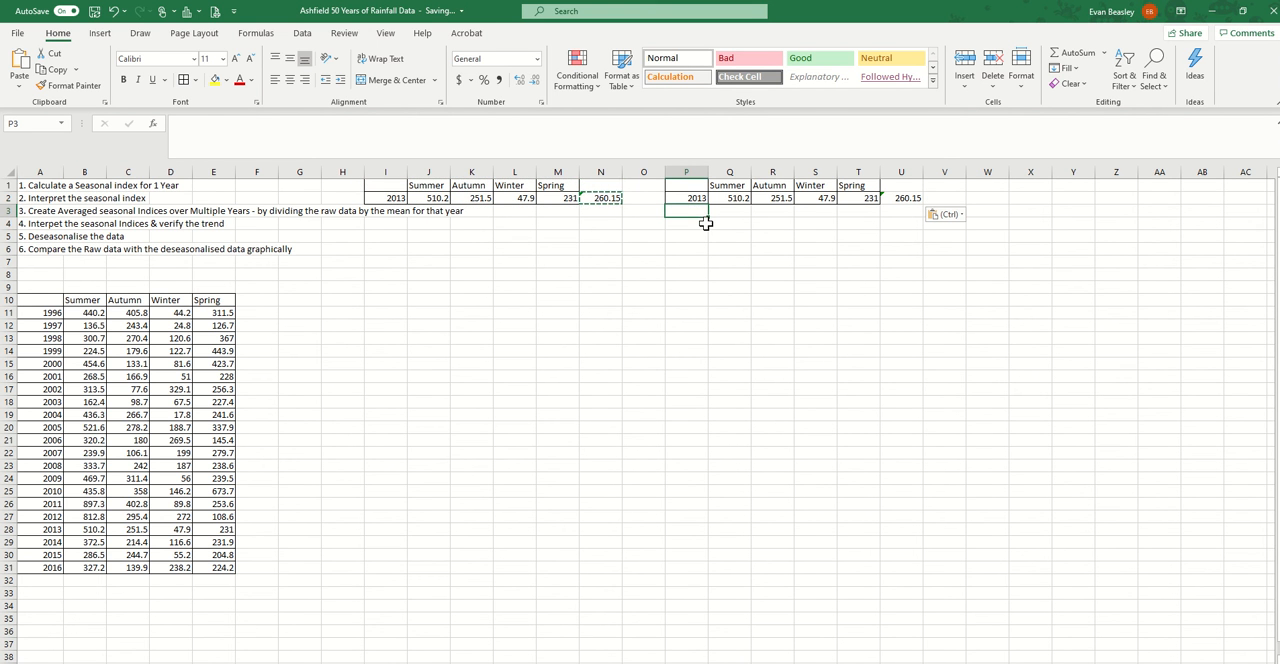
Prefix the four season headings in Q1:T1 with "SI", giving SI Summer, SI Autumn, SI Winter and SI Spring
left_click(722, 185)
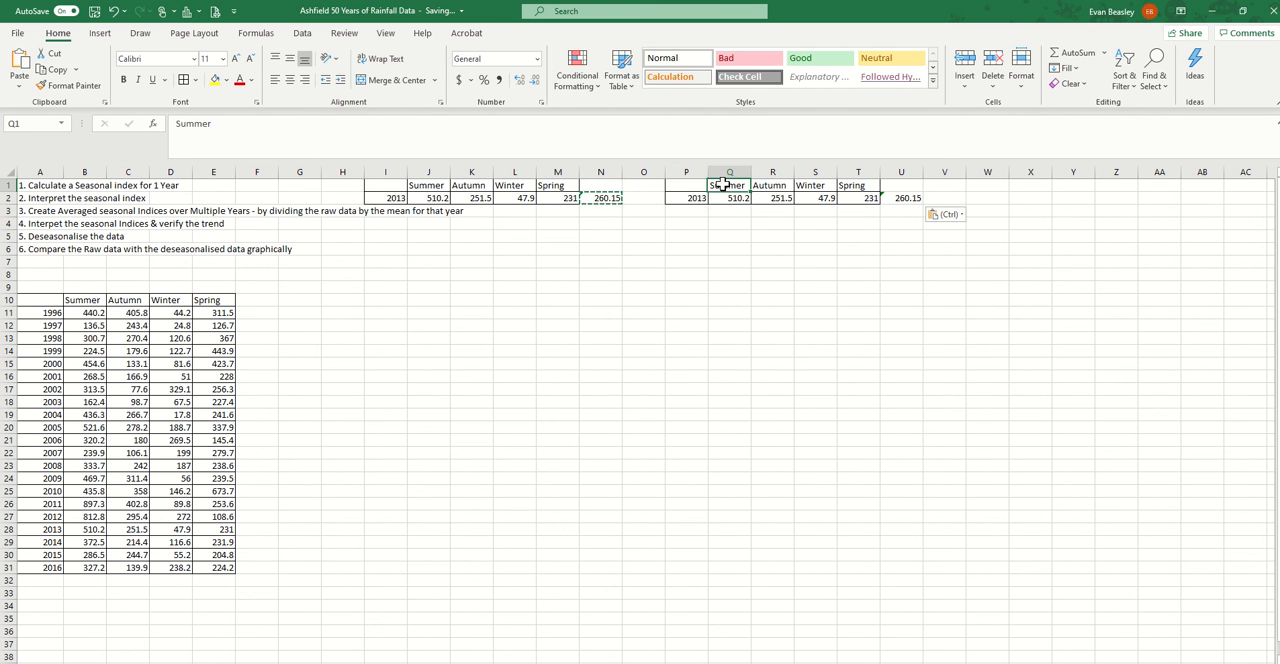
left_click(177, 123)
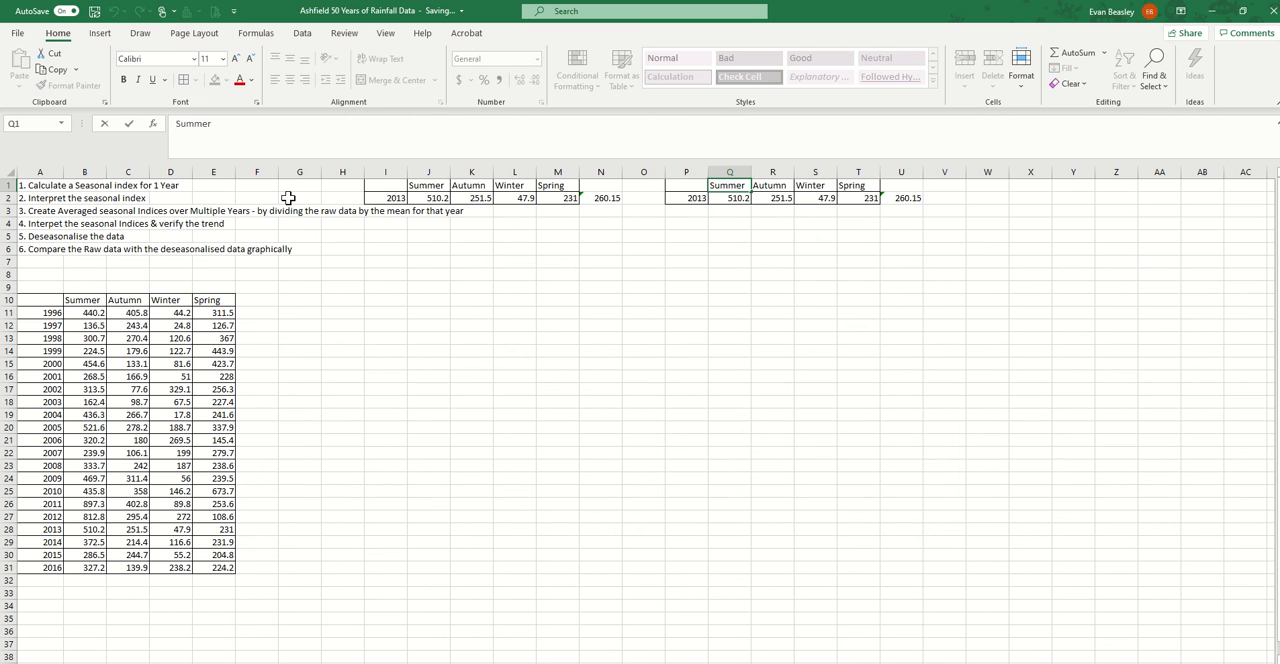
type("SI")
left_click(773, 186)
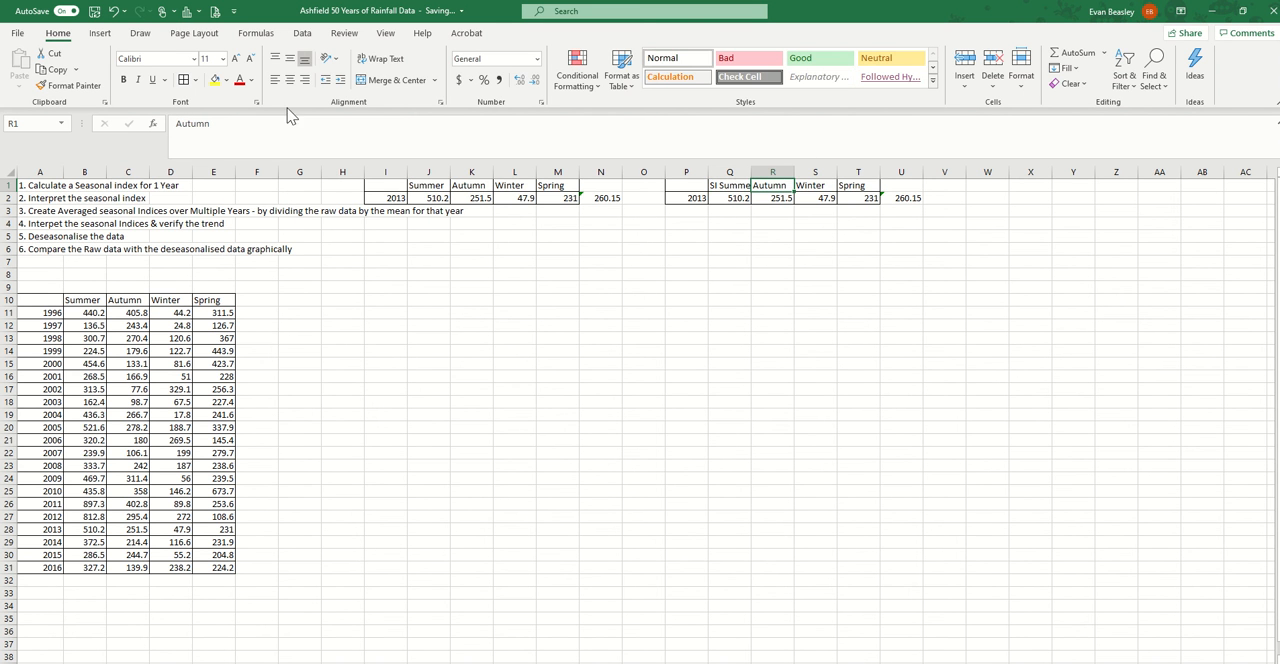
left_click(178, 123)
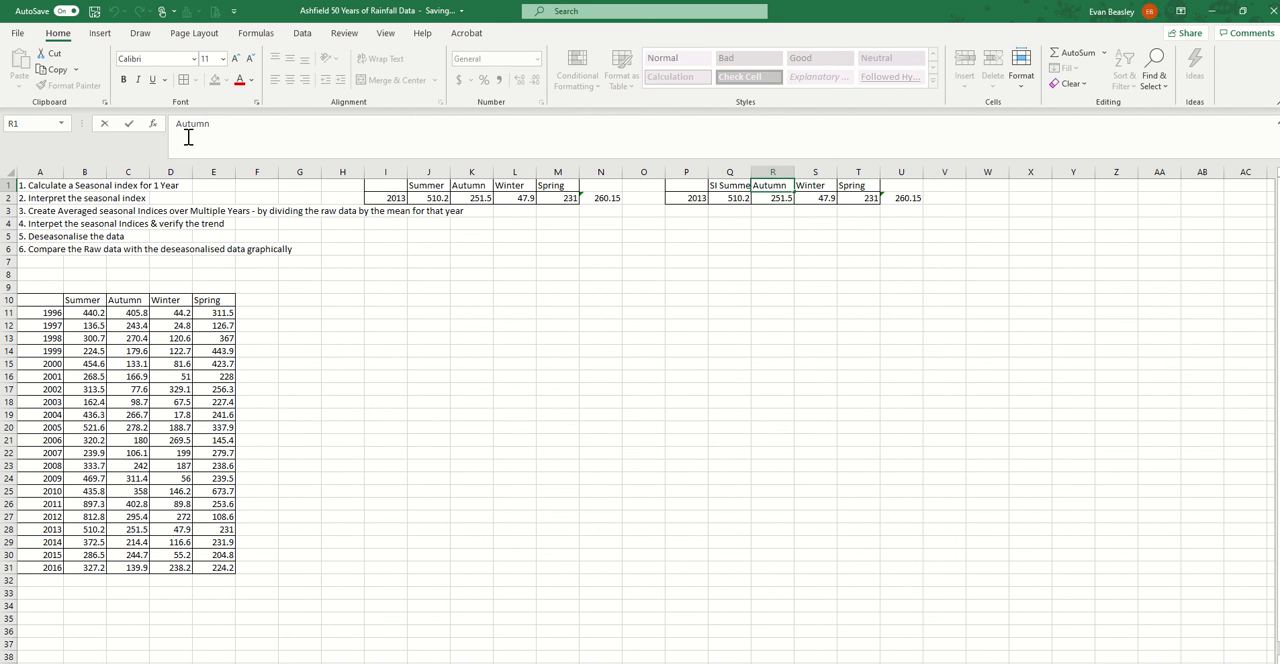
type("SI")
left_click(816, 188)
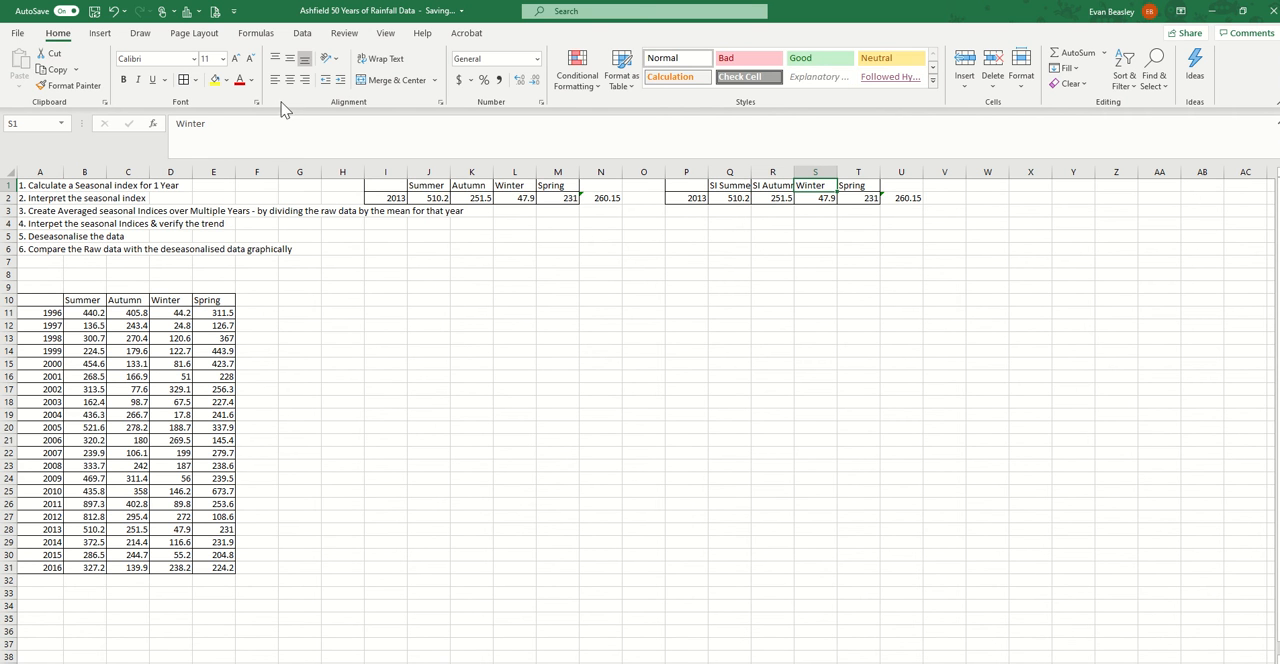
left_click(176, 123)
type("SI")
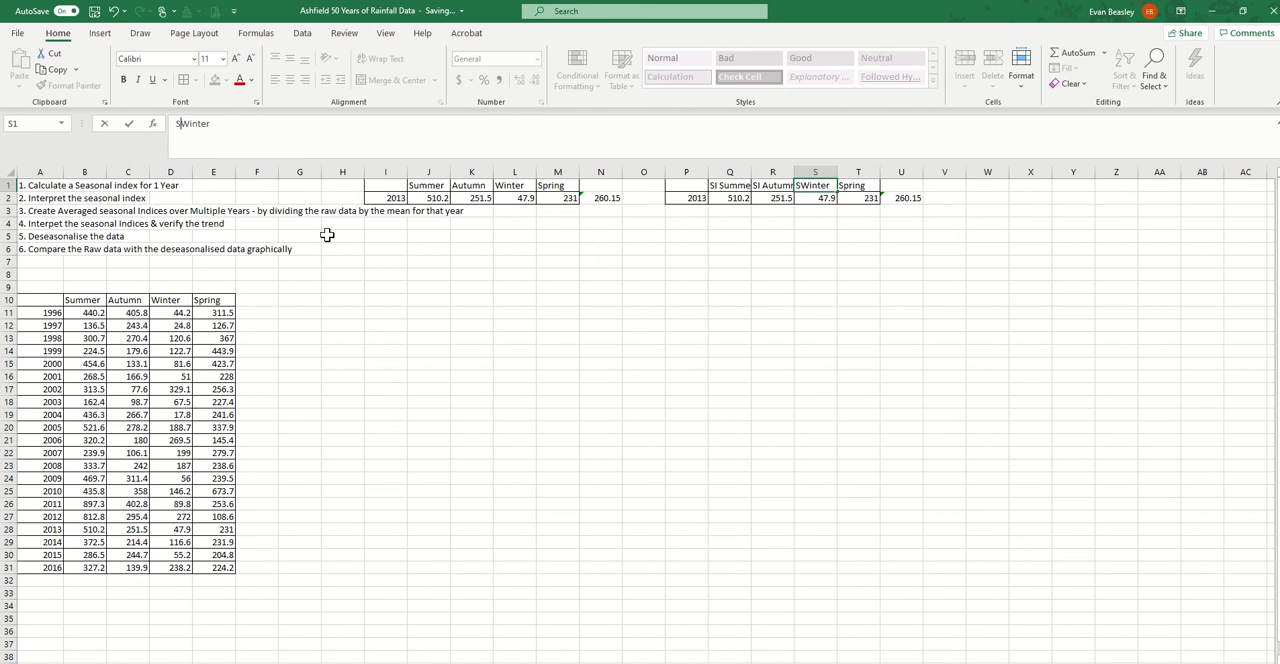
left_click(848, 188)
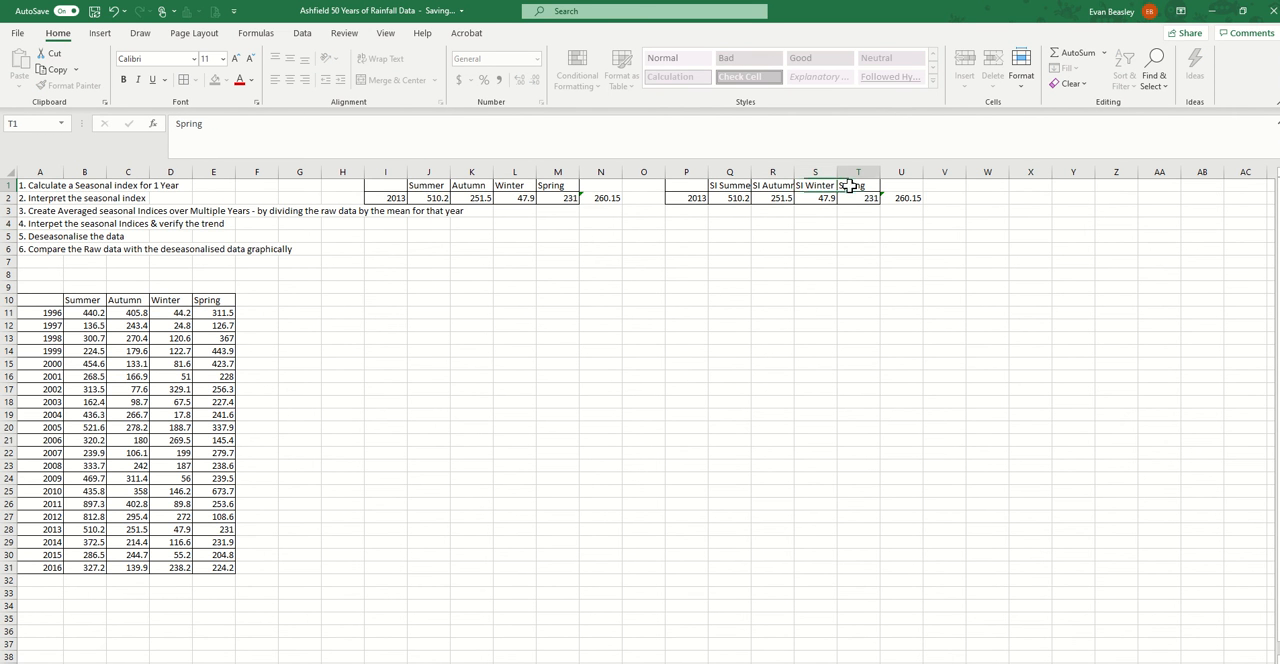
left_click(177, 124)
type("SI")
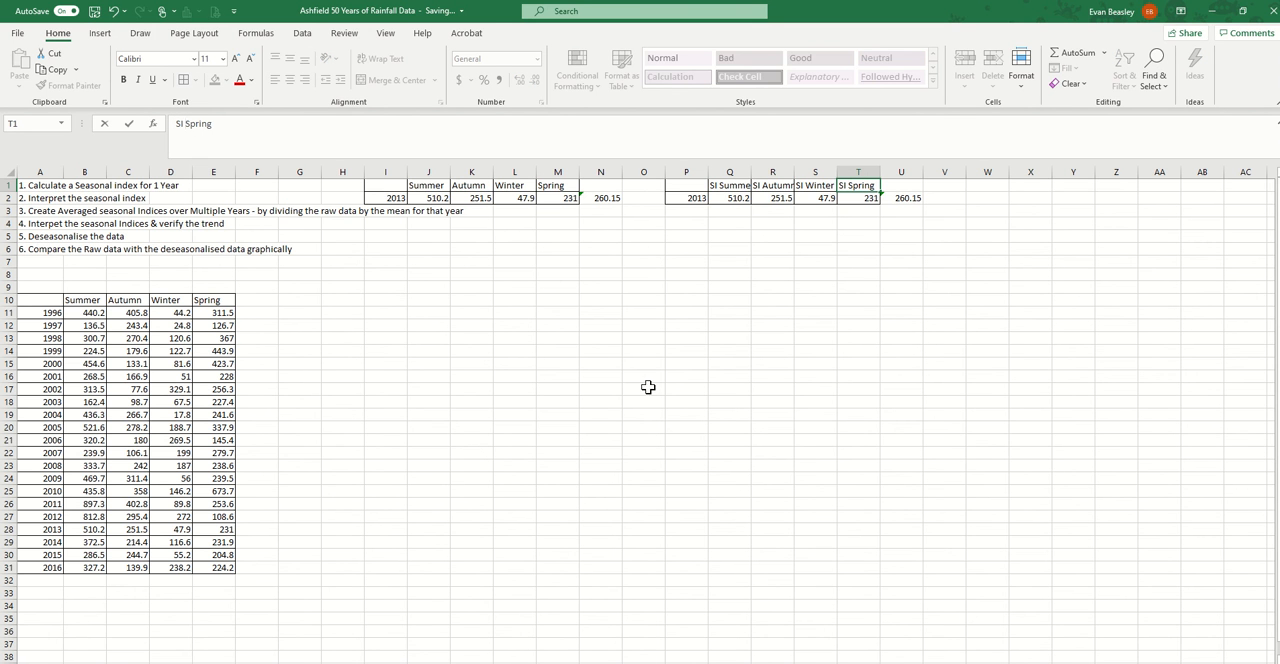
left_click(771, 349)
Widen columns Q to T equally so the SI season headings fit in full
left_click(848, 172)
left_click_drag(830, 171, 737, 171)
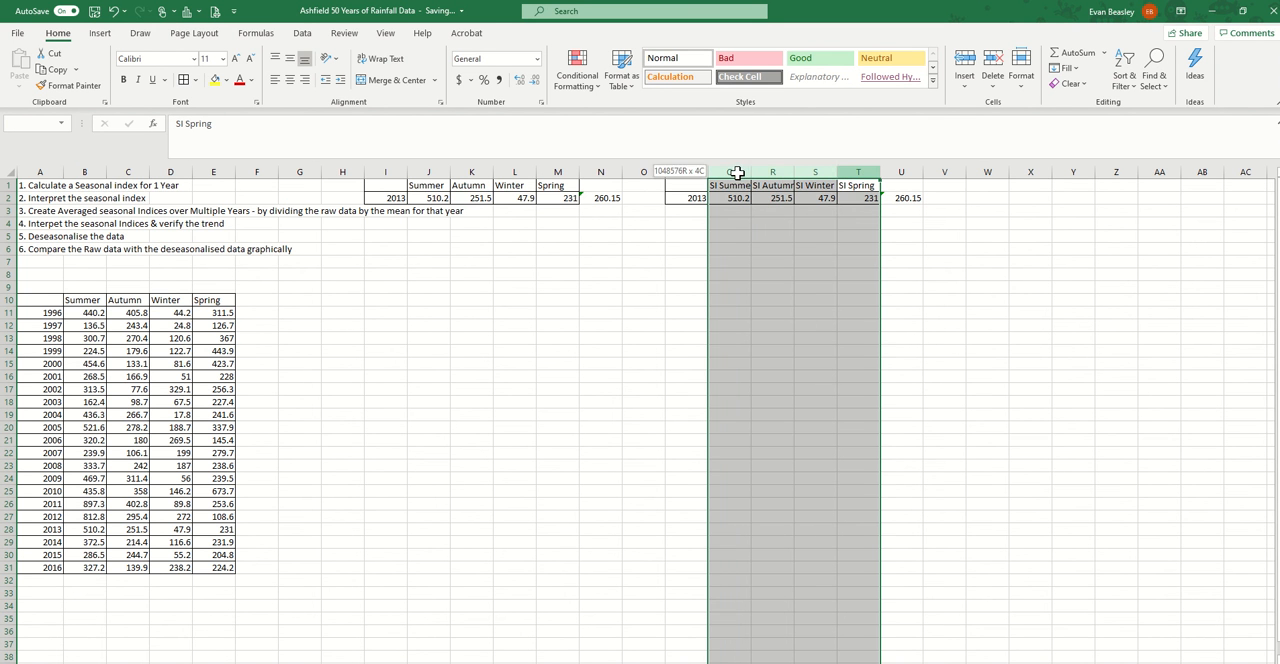
left_click_drag(883, 174, 735, 172)
left_click(893, 287)
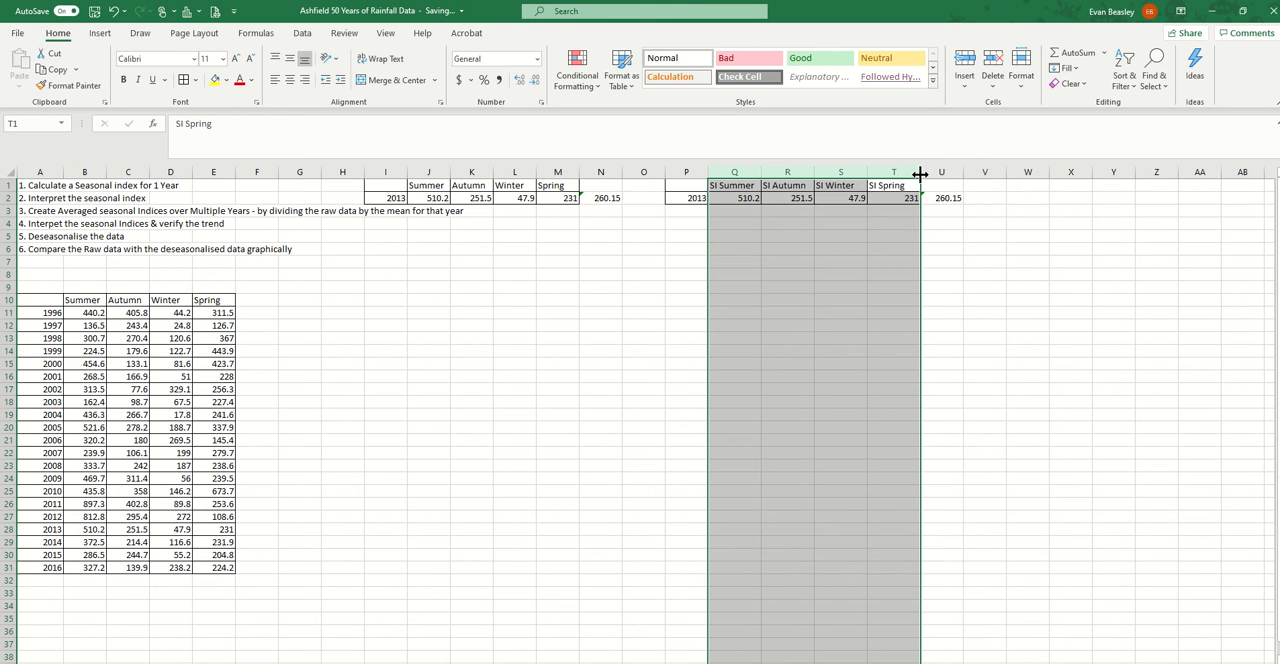
left_click_drag(920, 174, 918, 175)
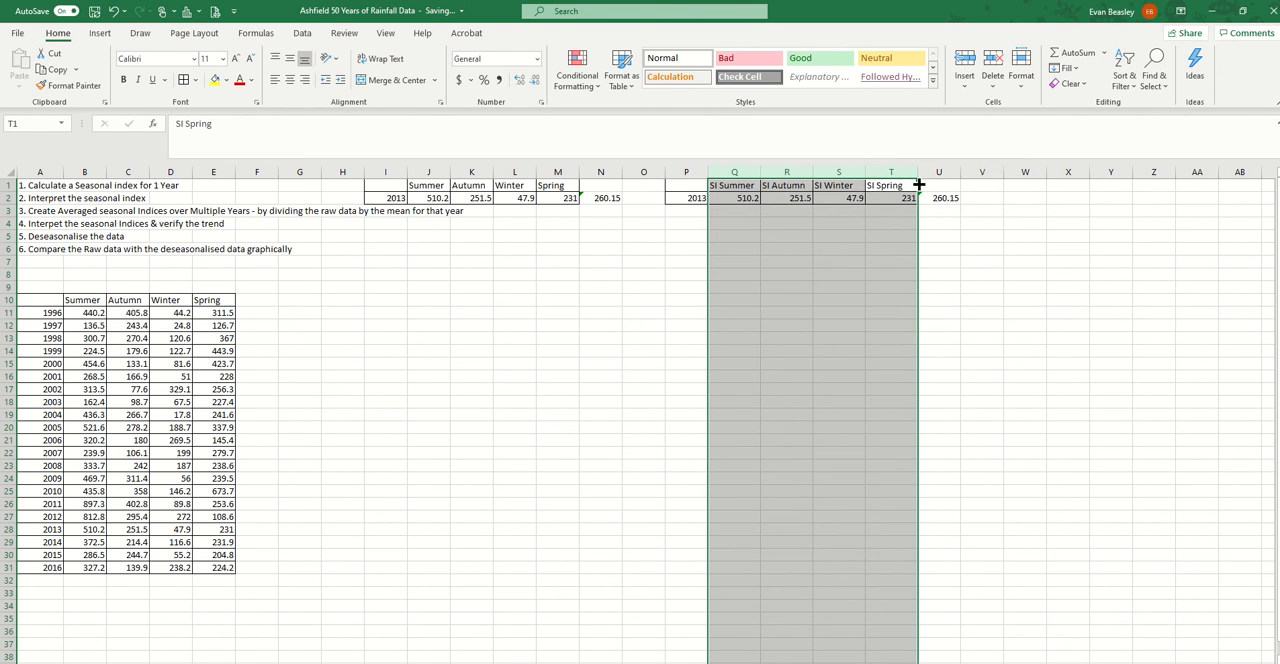
left_click(893, 274)
Calculate the 2013 summer seasonal index in Q2 by dividing summer rainfall by the yearly mean with =J2/N2
left_click(748, 199)
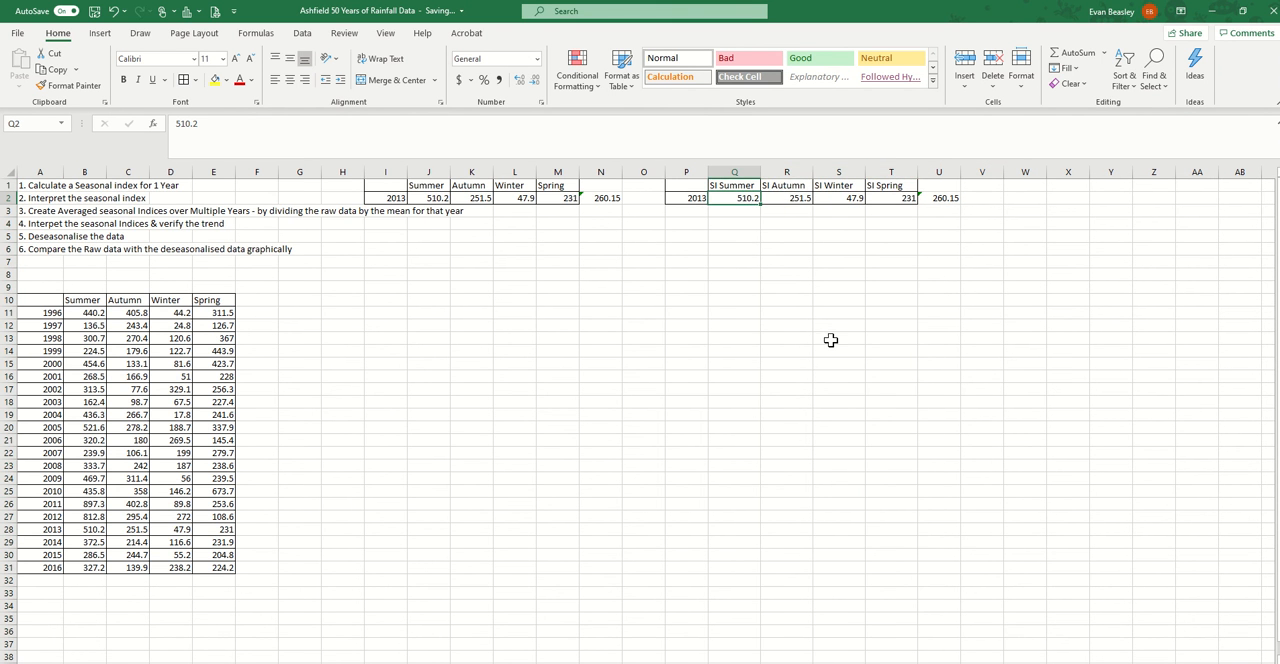
type("=")
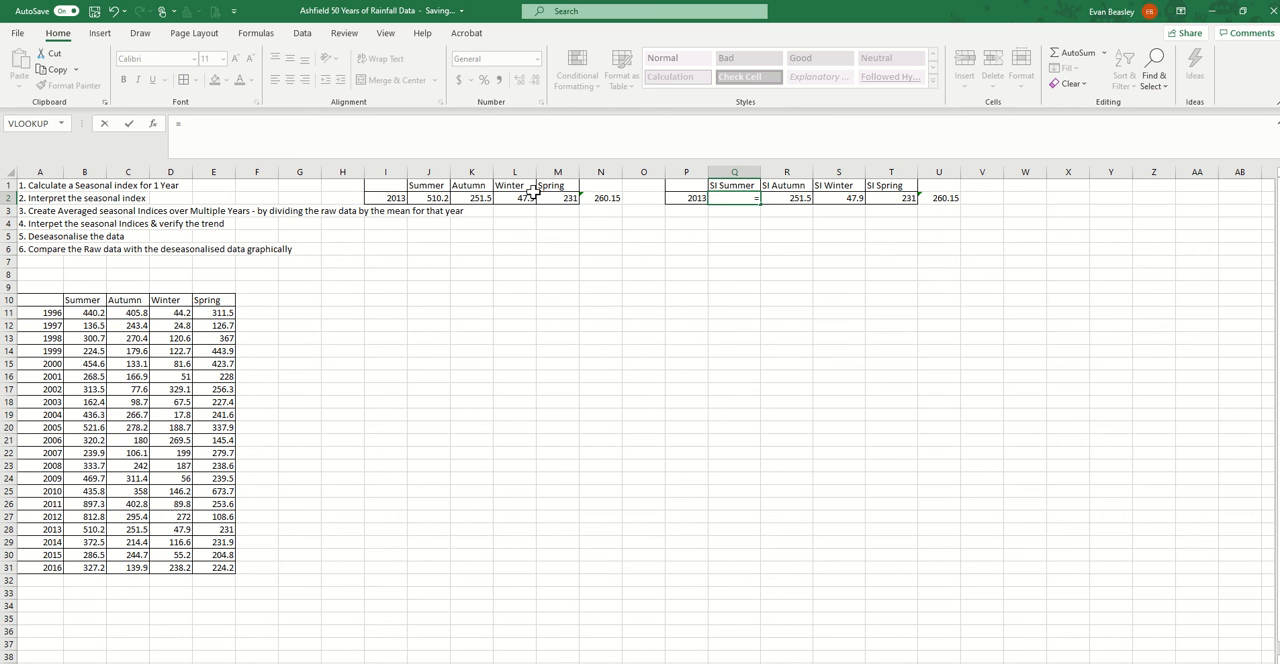
left_click(425, 200)
type("/")
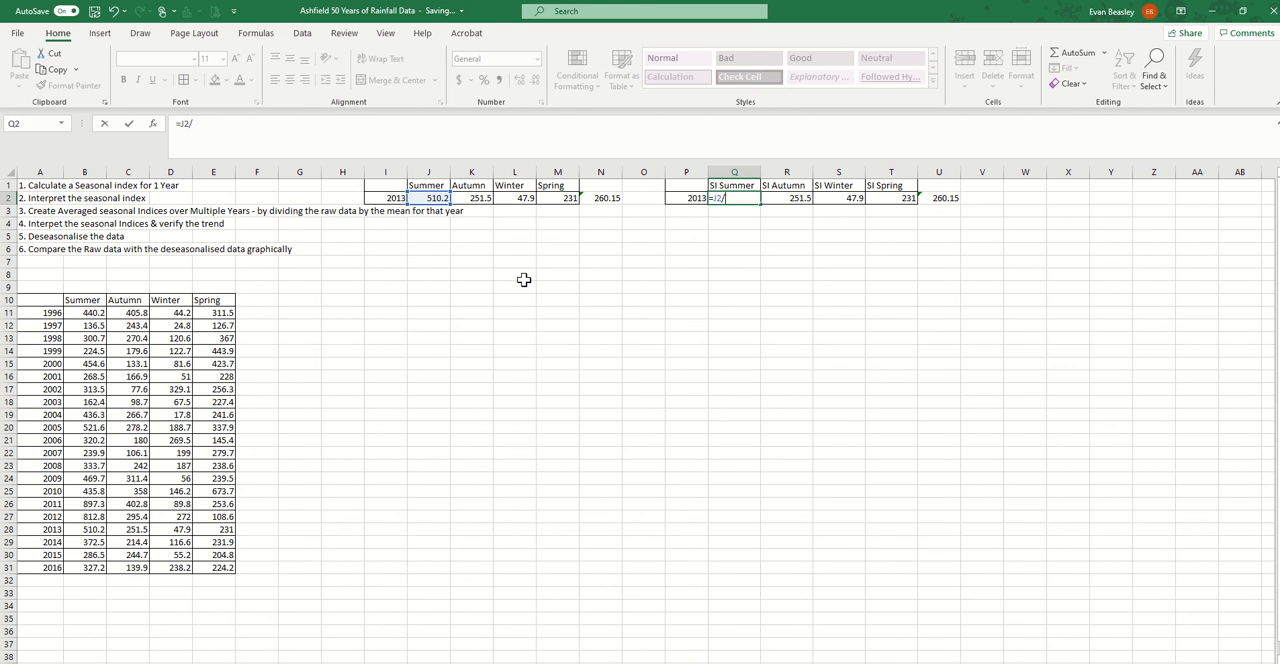
left_click(604, 198)
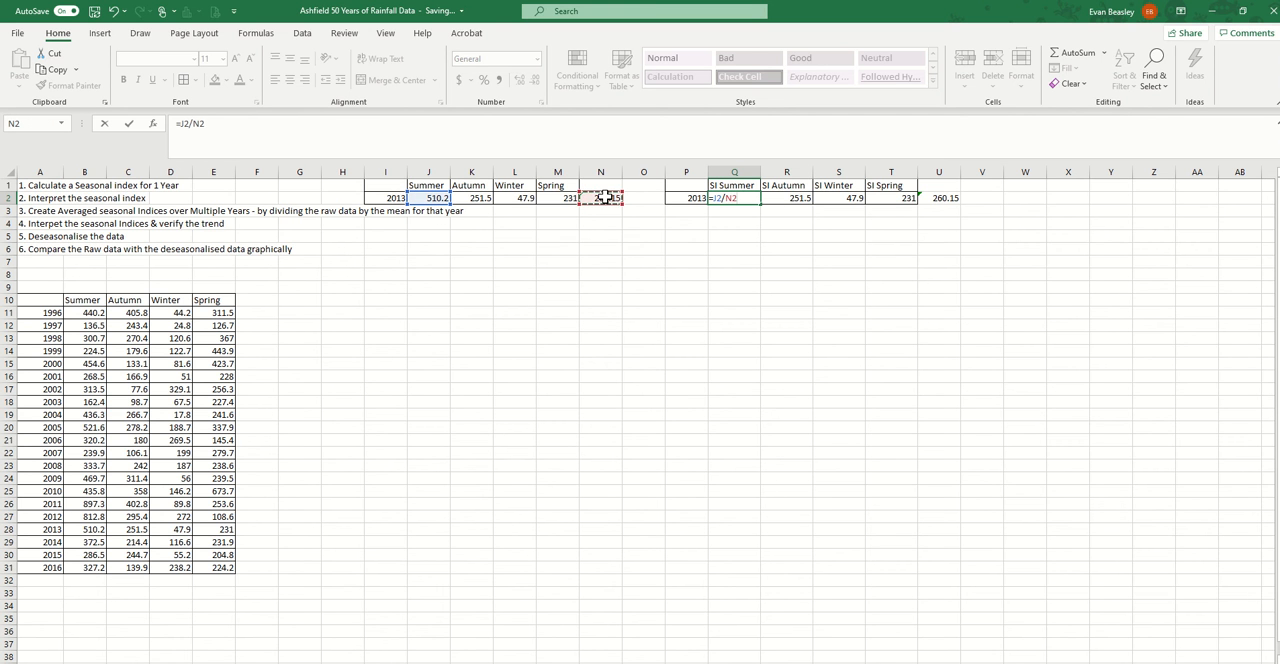
key("Return")
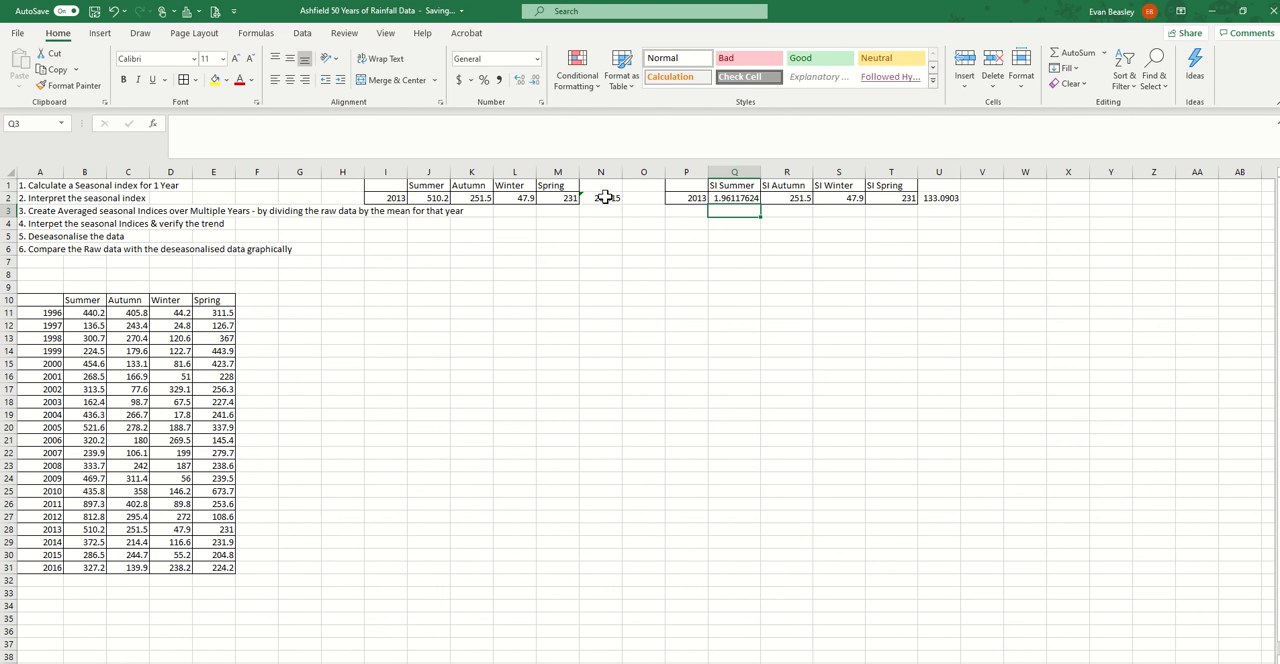
Try to fill the summer index formula across to T2, and correct the autumn formula in R2 to =K2/N2
left_click(735, 198)
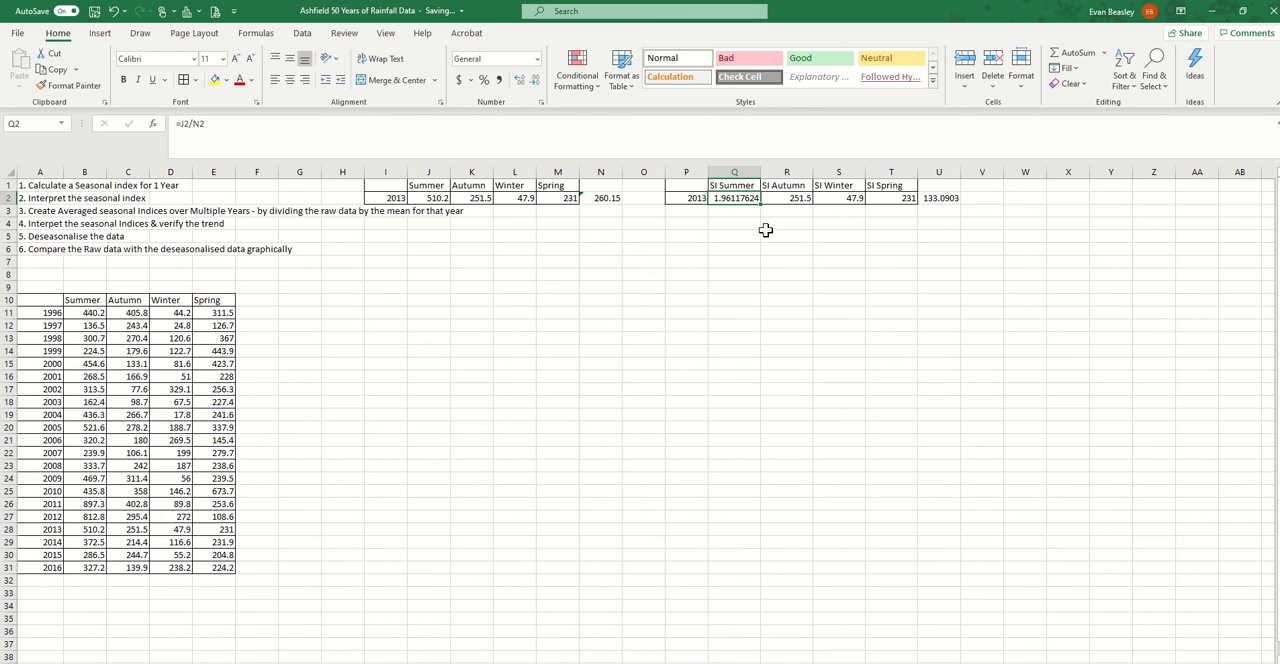
left_click_drag(762, 209, 897, 199)
left_click(800, 196)
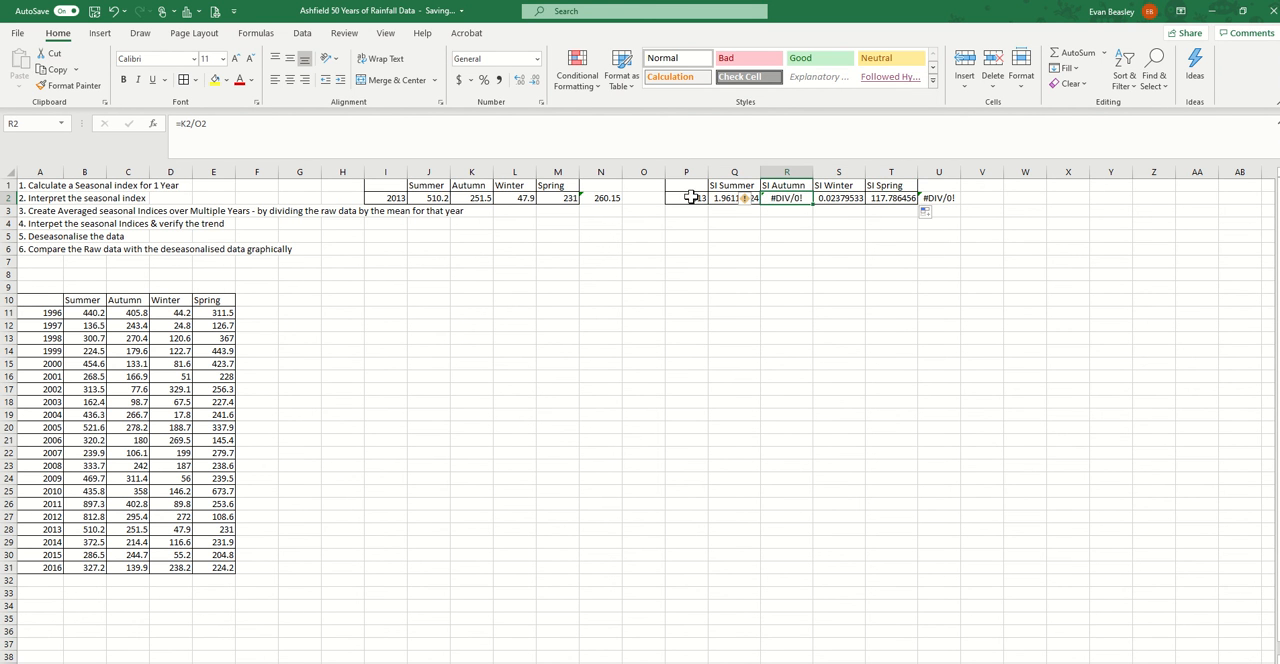
left_click(191, 125)
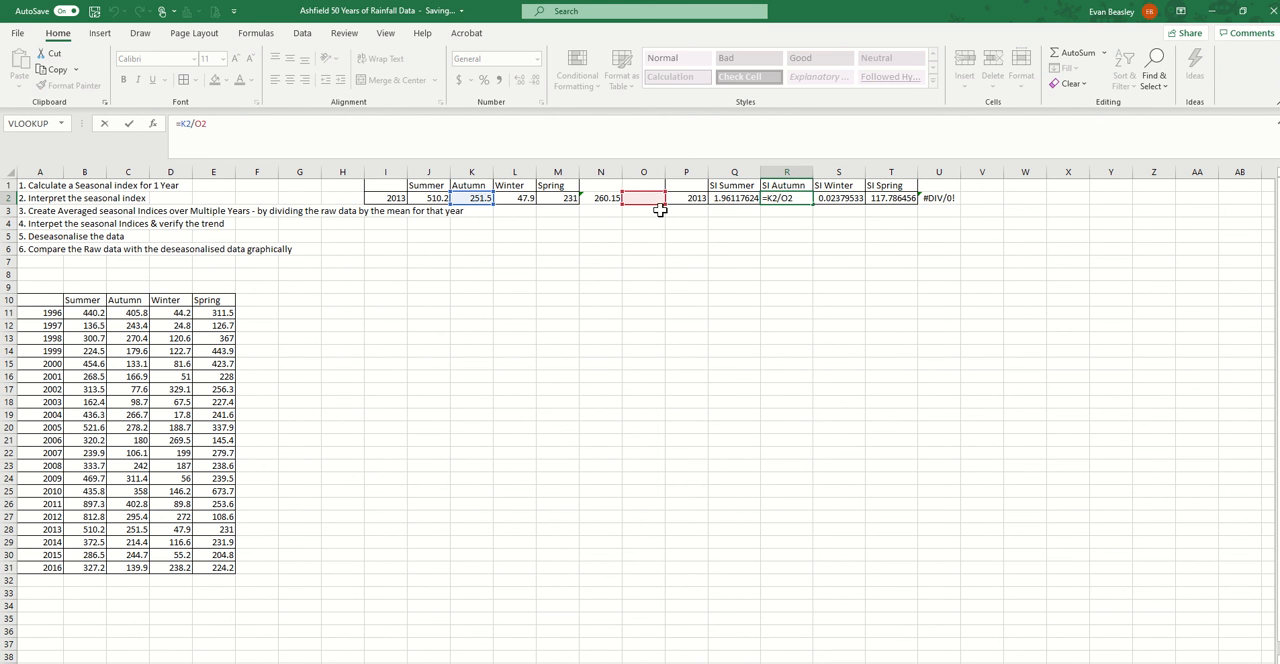
mouse_move(622, 208)
left_mouse_down()
mouse_move(608, 206)
mouse_move(704, 207)
mouse_move(606, 206)
left_mouse_up()
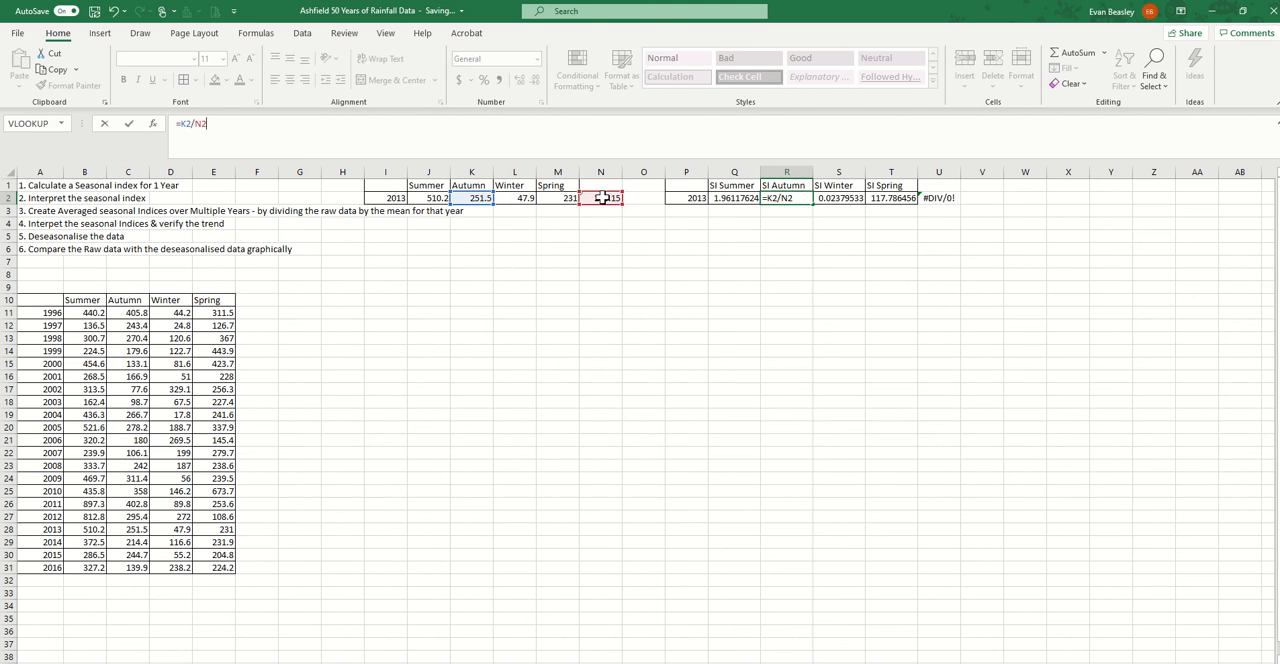
left_click(773, 278)
Make the yearly mean reference absolute in the summer index formula in Q2, giving =J2/$N$2
left_click(737, 198)
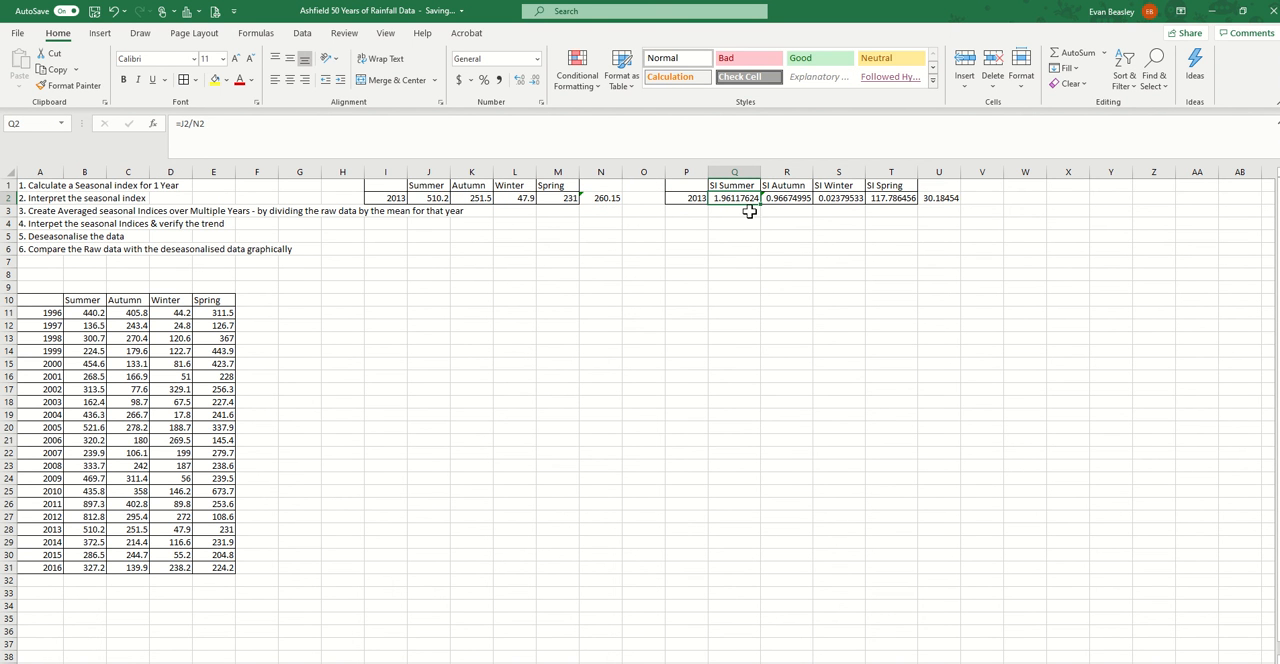
left_click(195, 122)
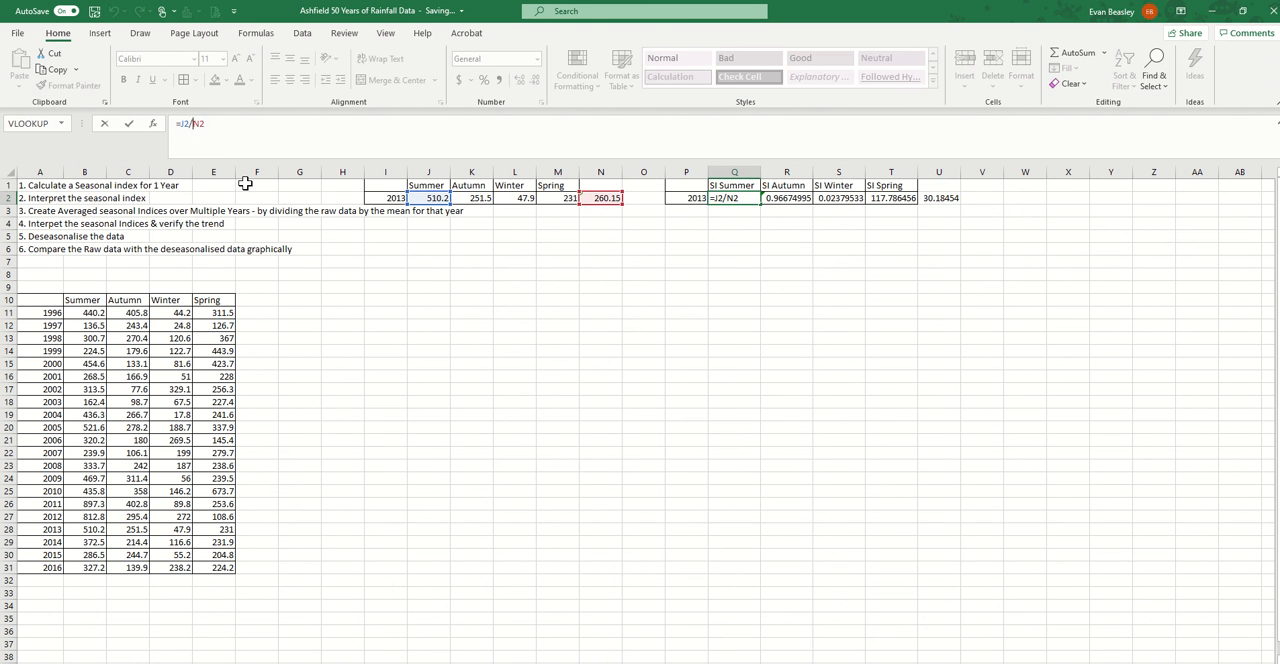
type("$N$")
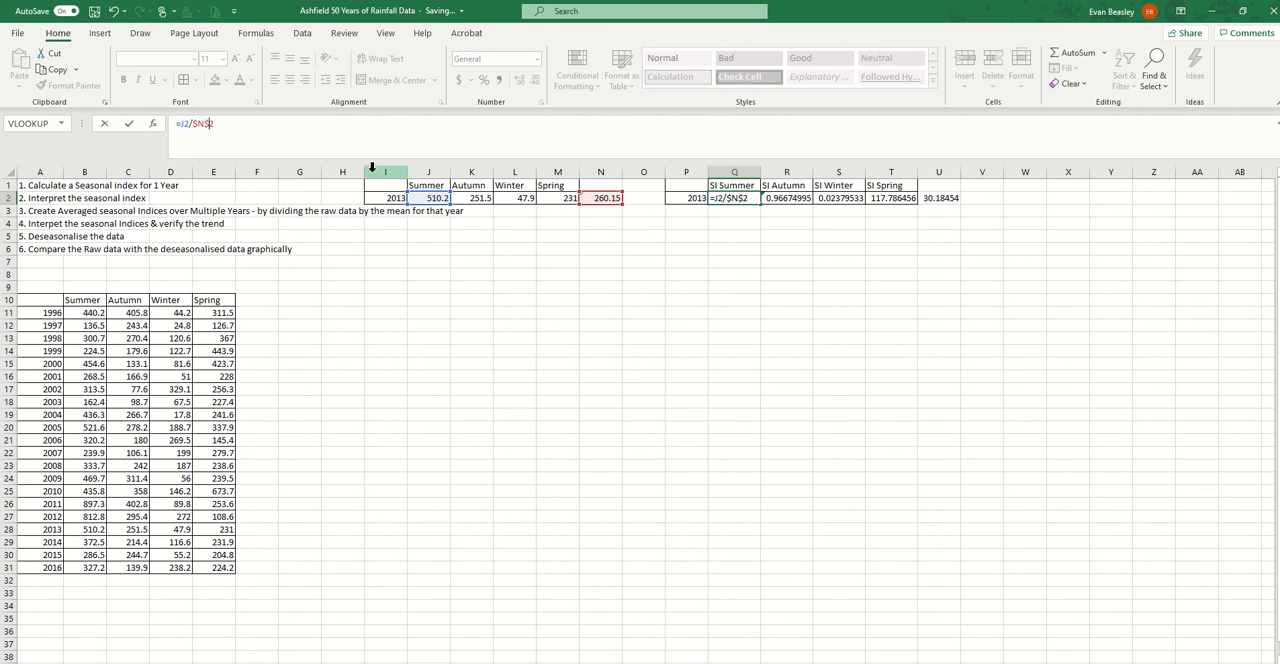
key("Return")
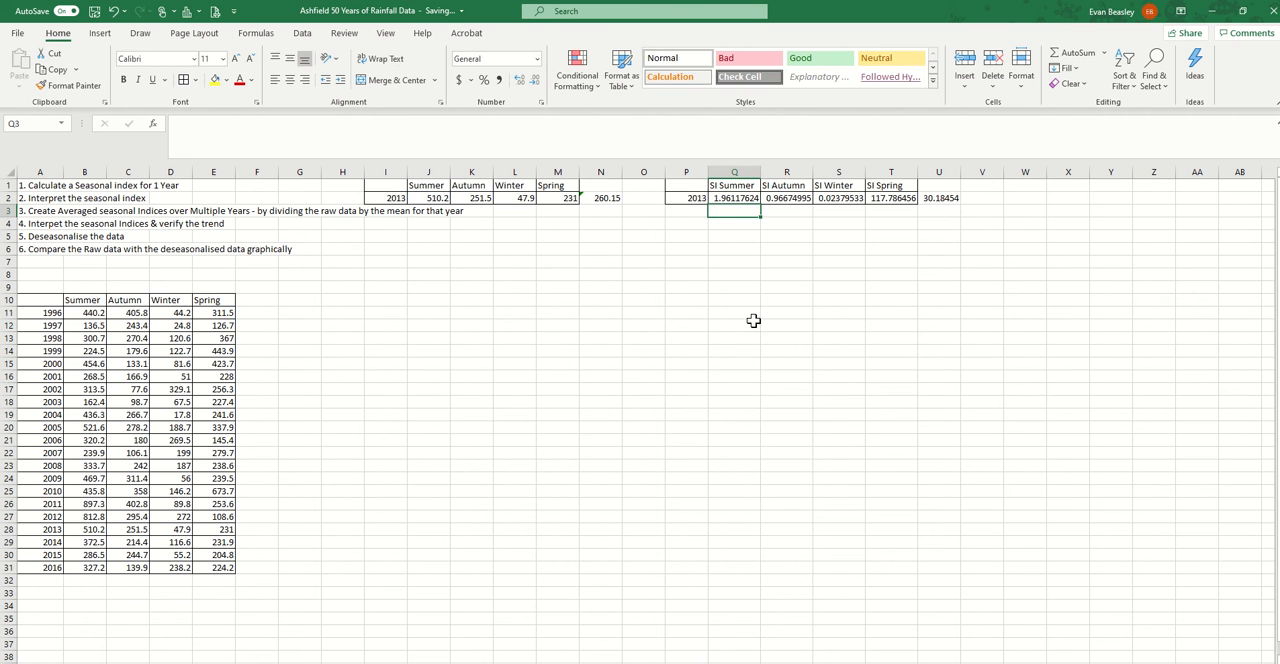
Fill the summer index formula from Q2 across the autumn, winter and spring cells to T2
left_click(735, 196)
left_click_drag(760, 203, 912, 200)
left_click(801, 264)
left_click(732, 198)
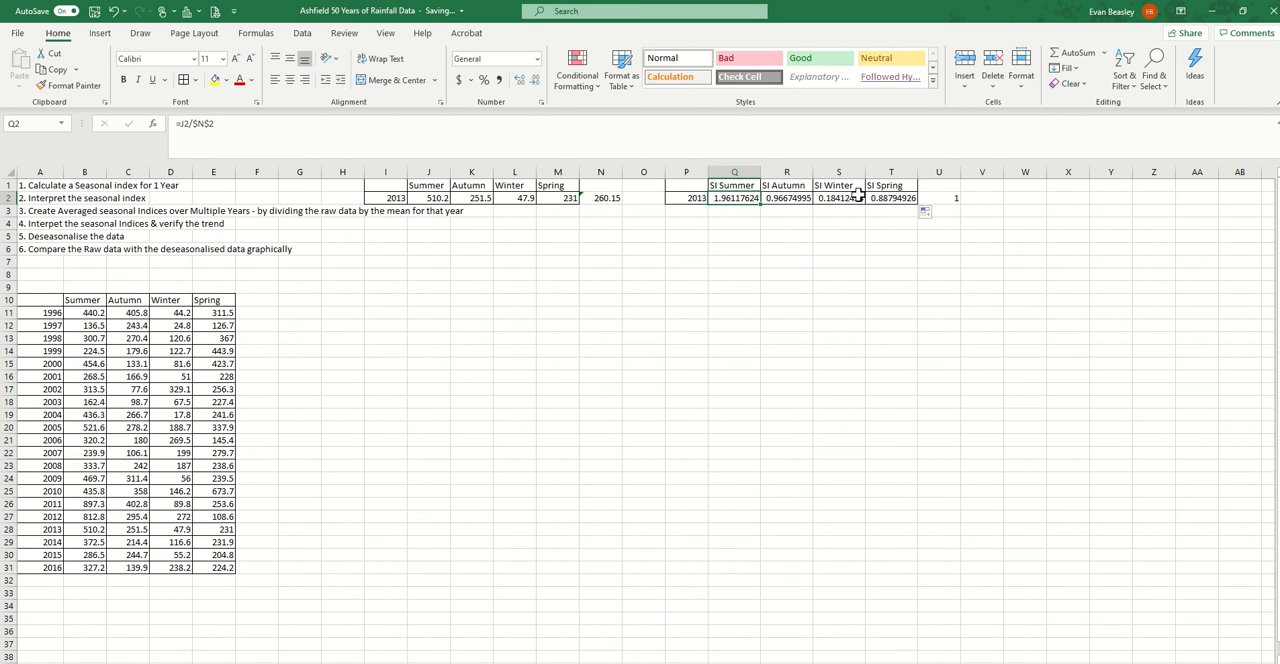
Format the four seasonal indices in Q2:T2 to show two decimal places
left_click_drag(900, 197, 737, 197)
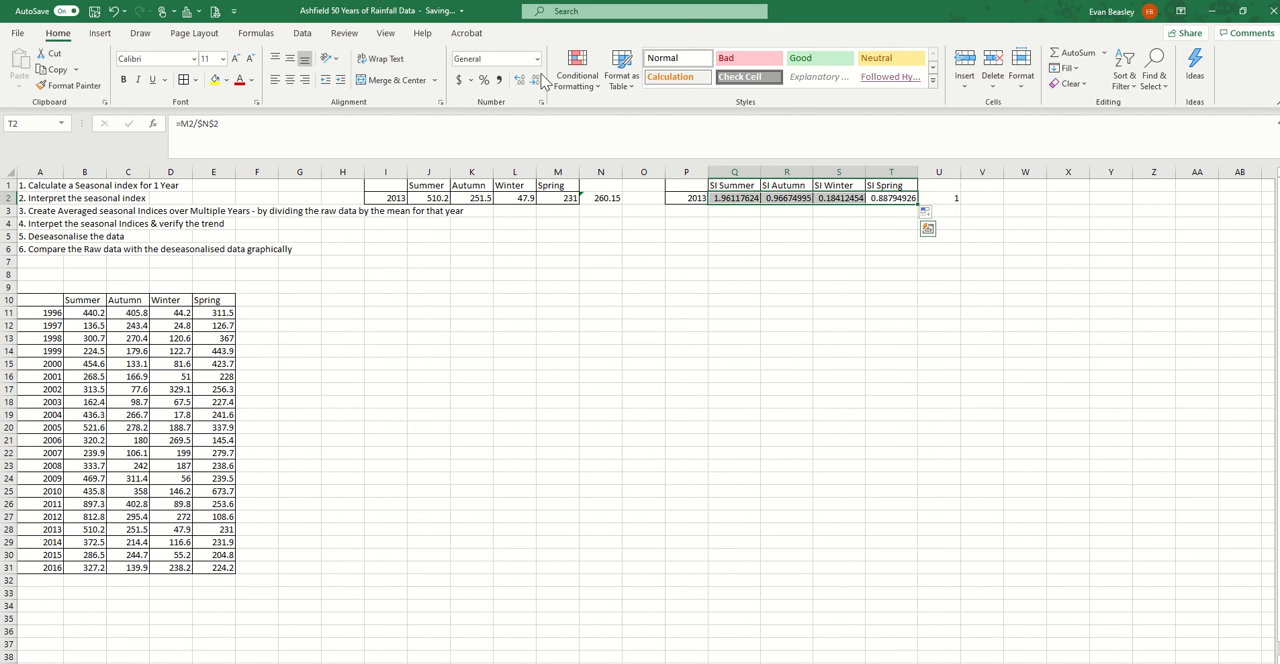
left_click(538, 80)
left_click(538, 80)
left_click(538, 80)
left_click(538, 80)
left_click(538, 80)
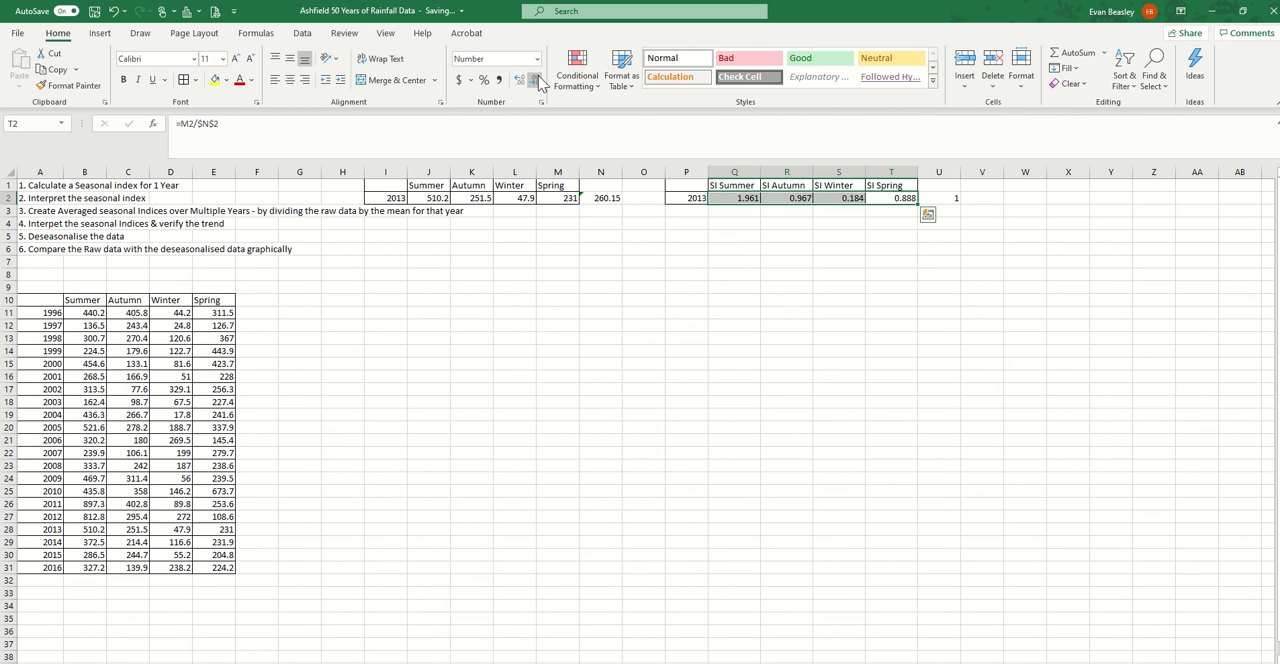
left_click(538, 80)
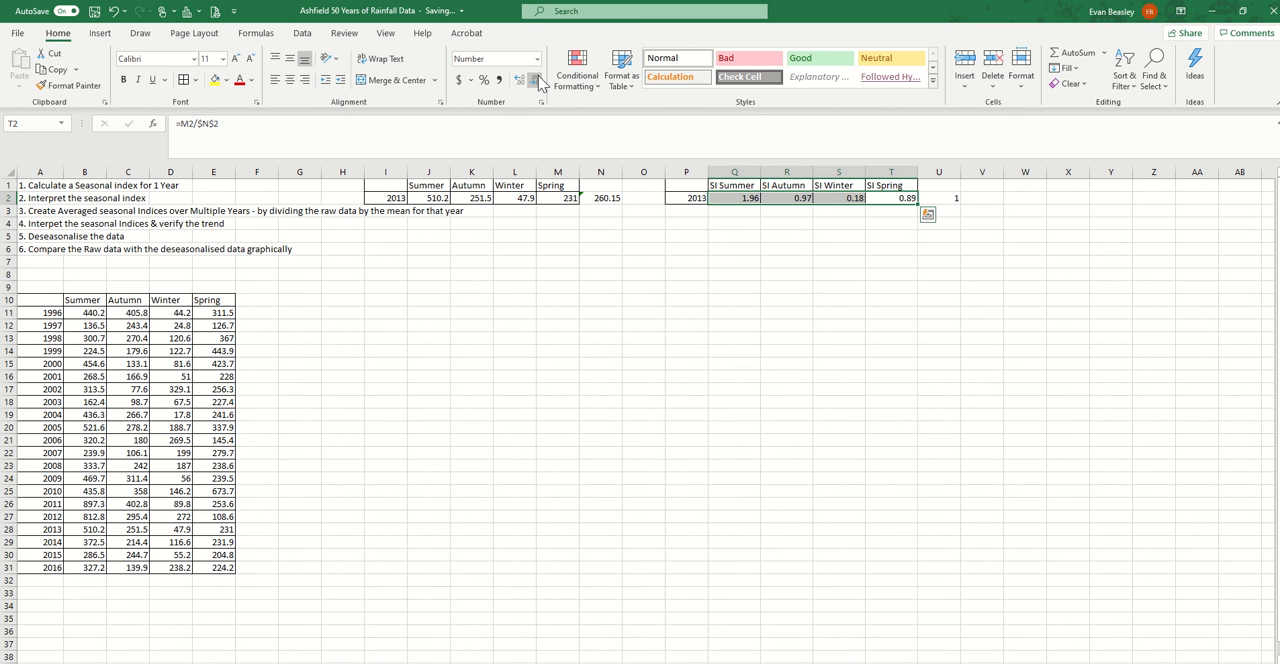
Examine each 2013 seasonal index in Q2:T2 against its season, and check the average of the indices in U2
left_click(740, 199)
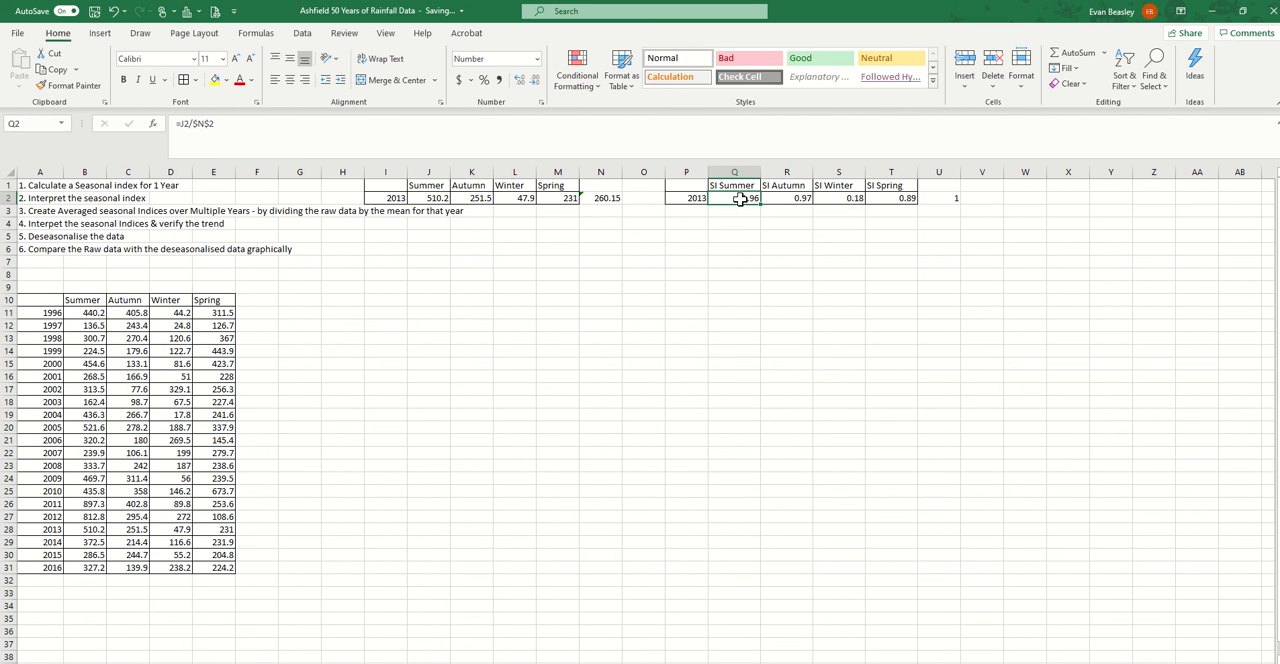
left_click(420, 200)
left_click(786, 198)
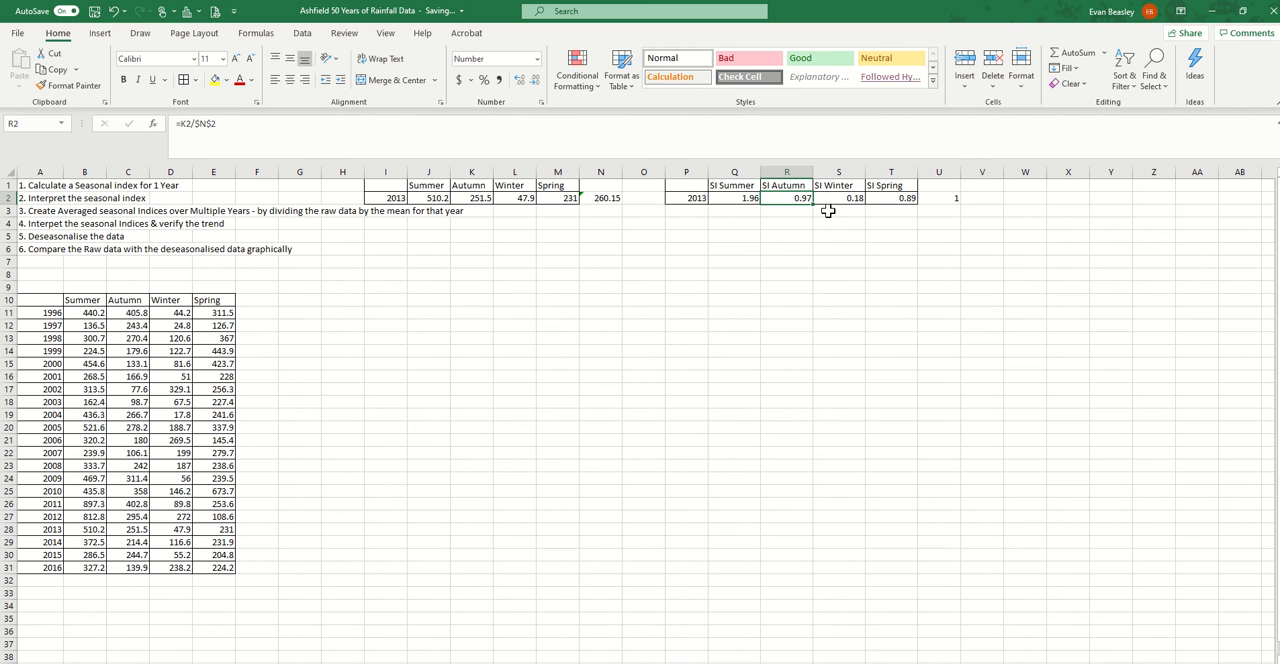
left_click(740, 198)
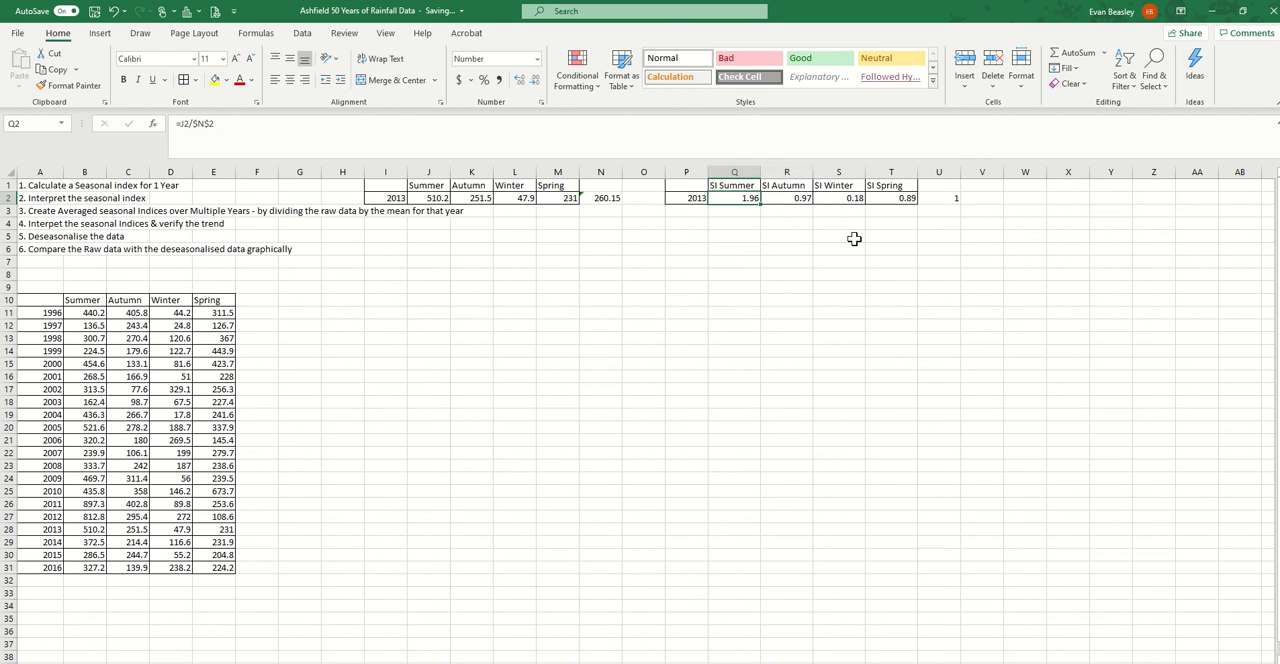
left_click(852, 198)
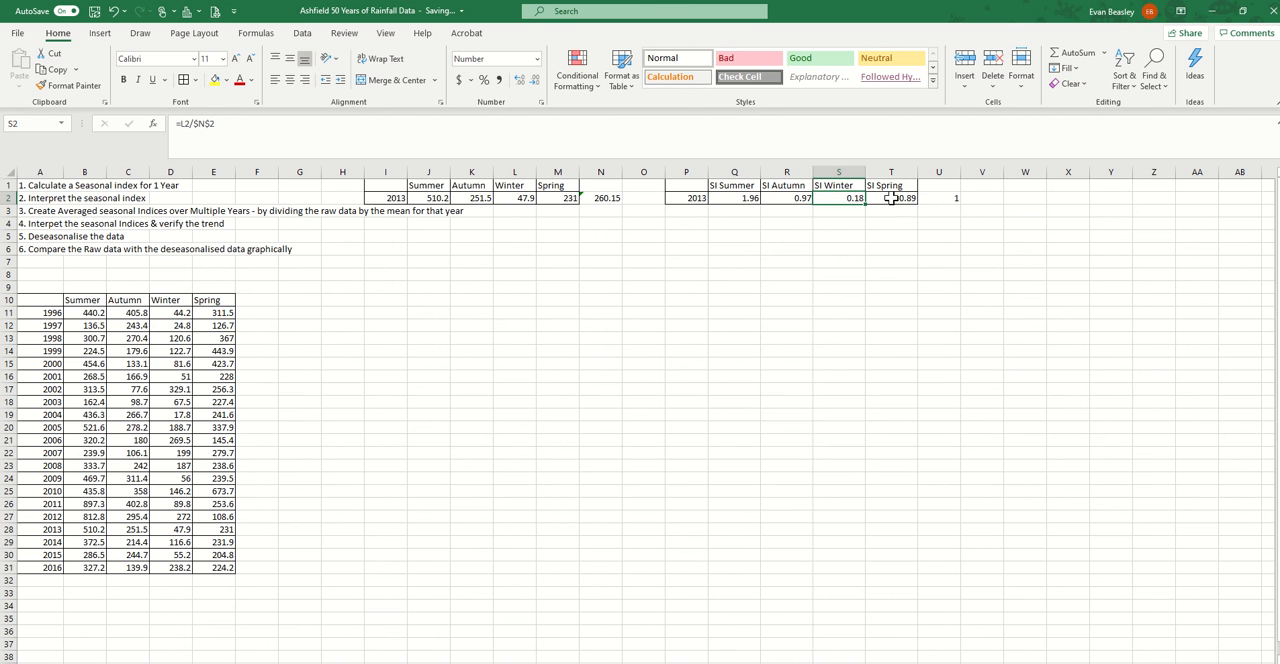
left_click(889, 198)
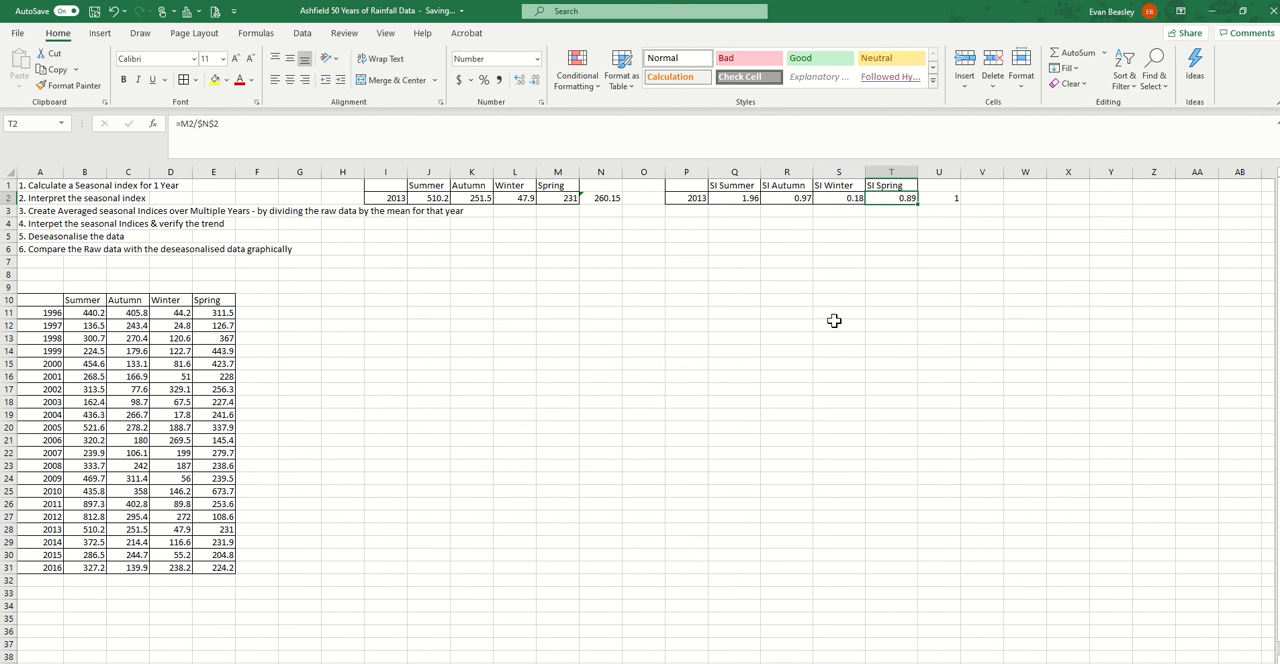
left_click_drag(738, 198, 884, 198)
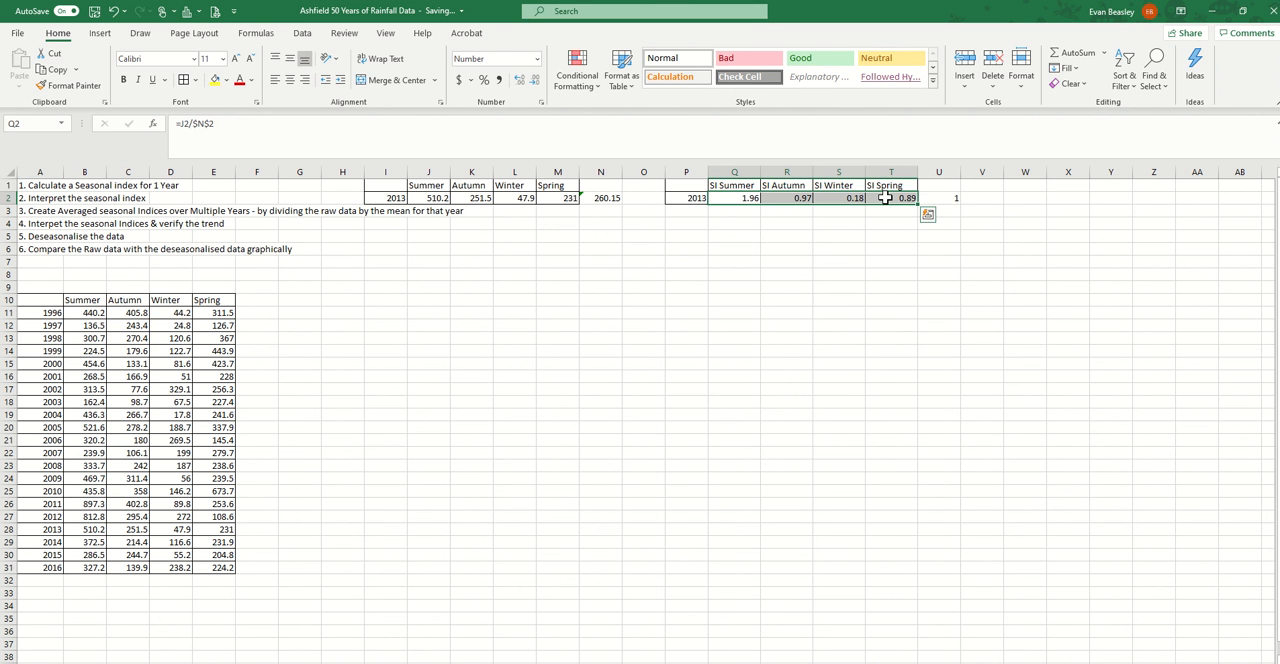
left_click(946, 196)
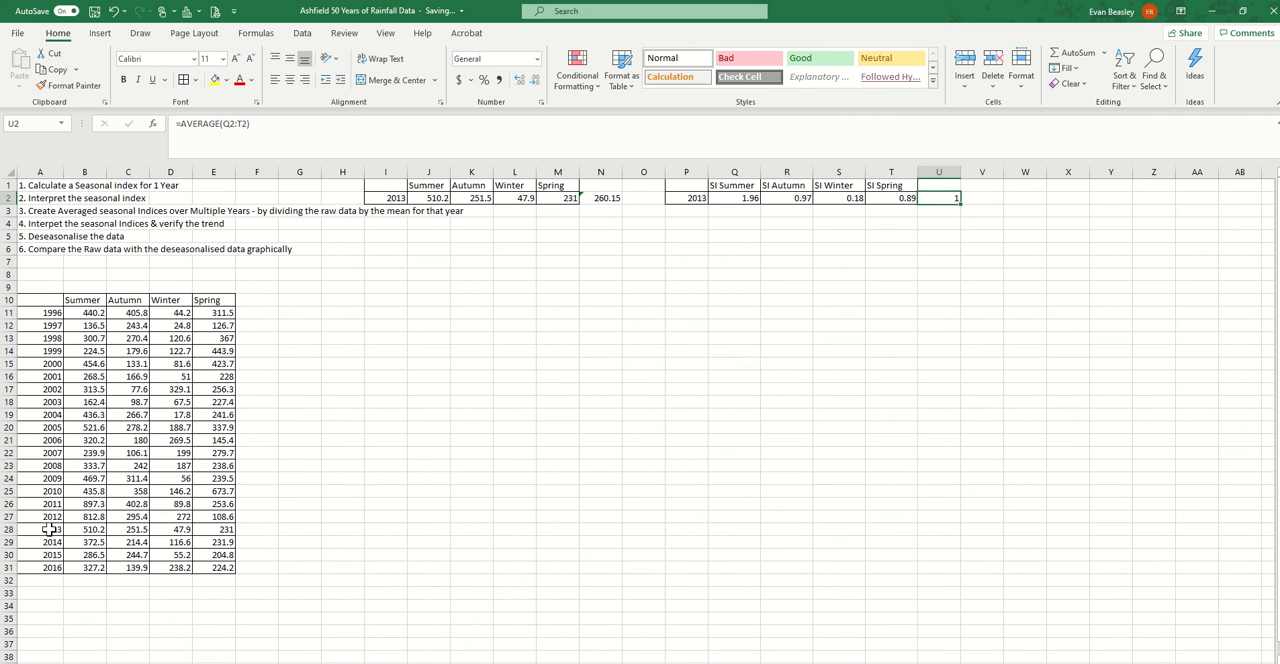
Copy the 2014 to 2016 rainfall rows from A29:E31 beneath the 2013 row, starting at I3
left_click_drag(48, 541, 211, 566)
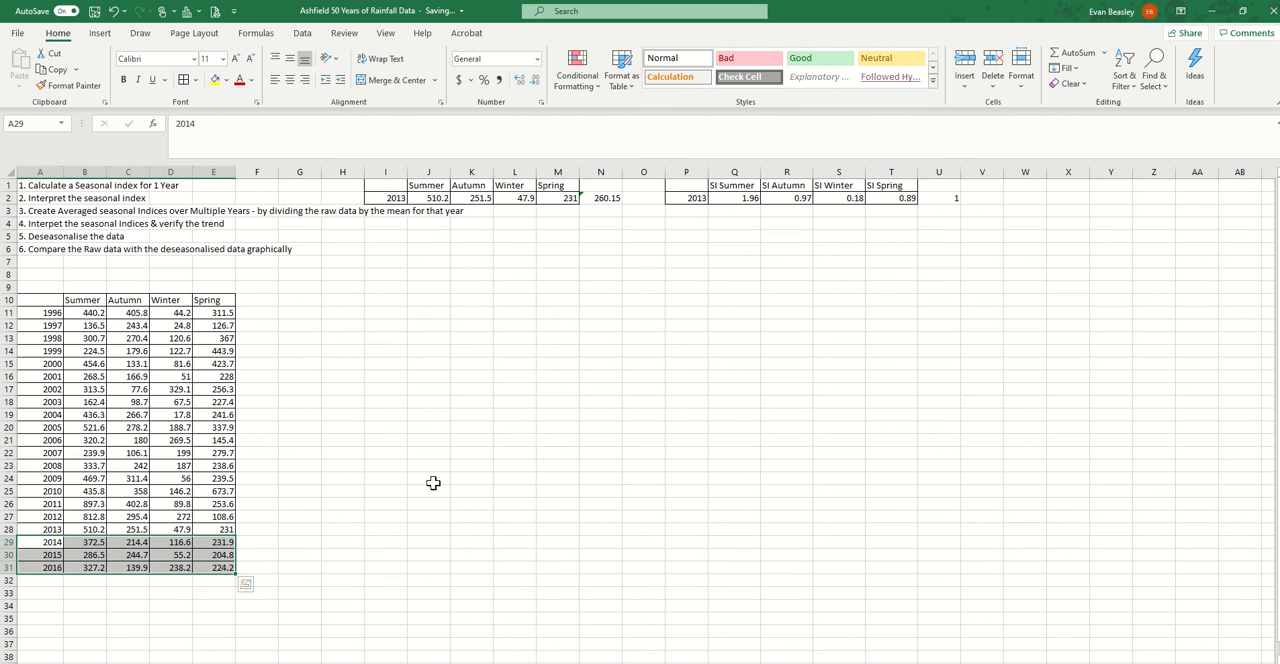
key("ctrl+c")
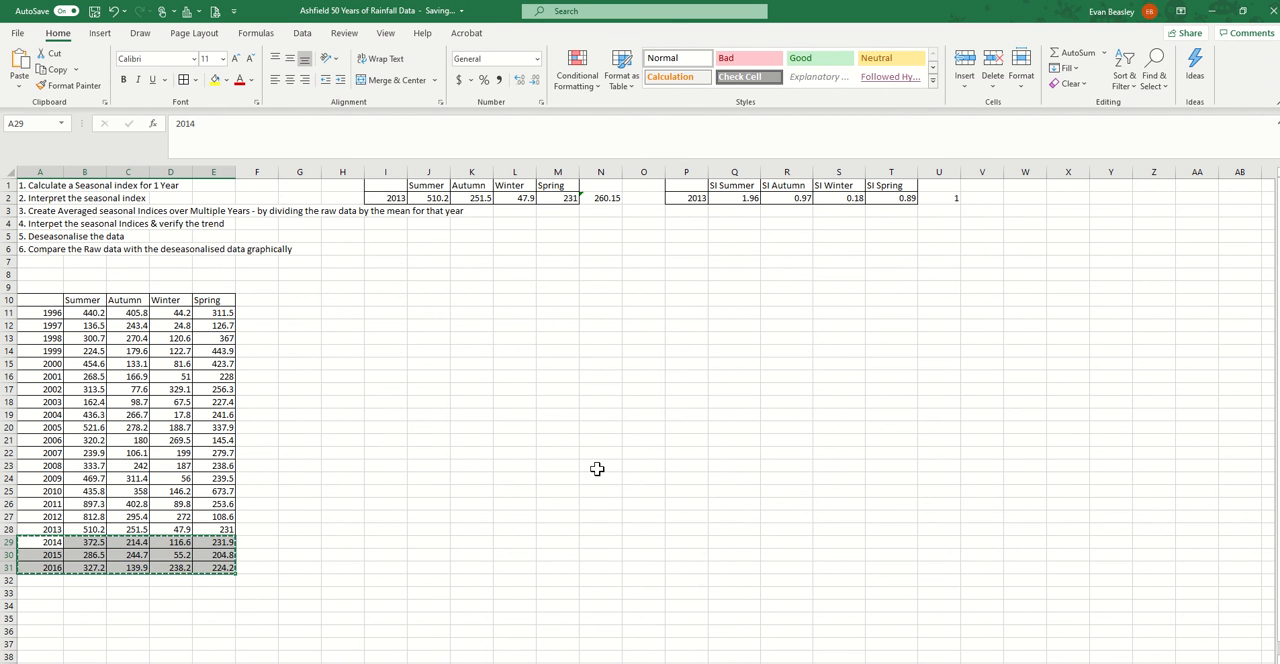
left_click(375, 211)
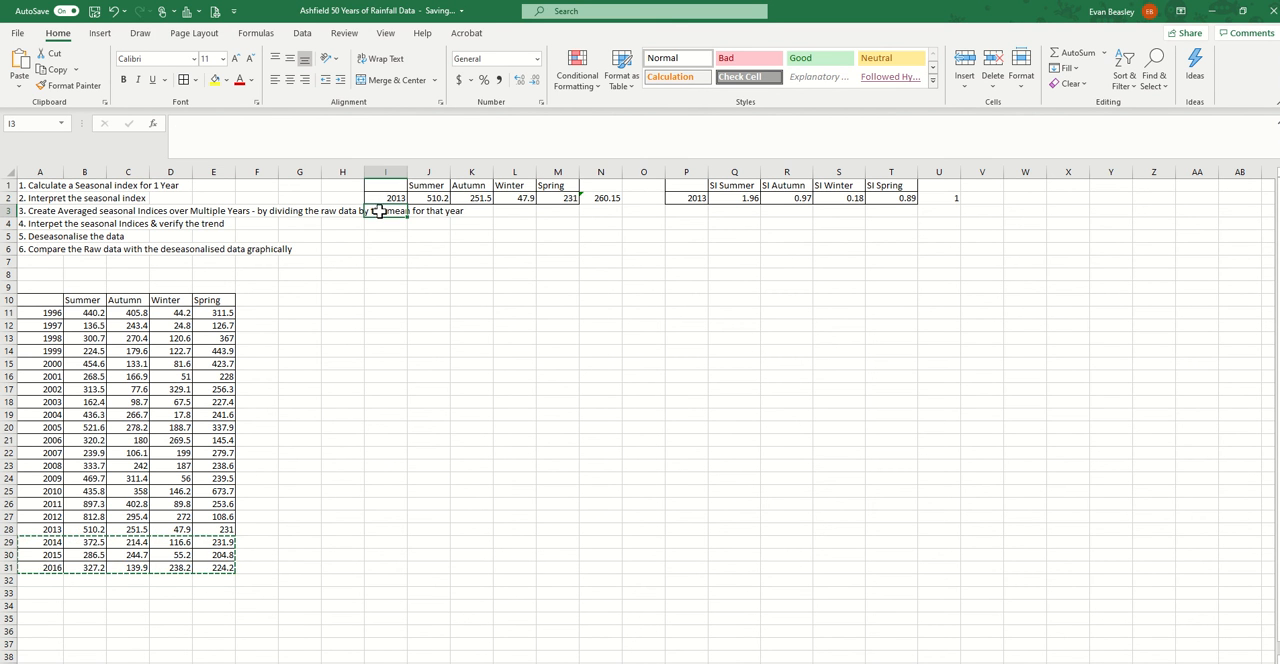
key("ctrl+v")
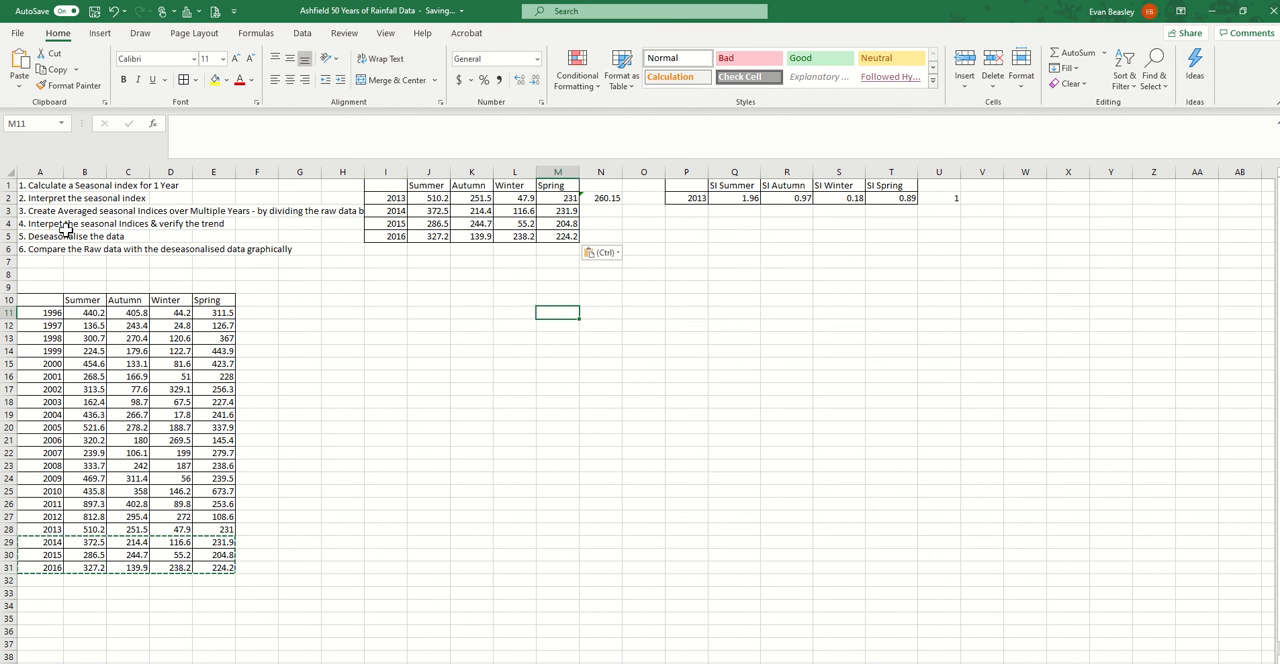
Copy the year labels 2013 to 2016 from I2:I5 into the seasonal index table at P2:P5
left_click(46, 198)
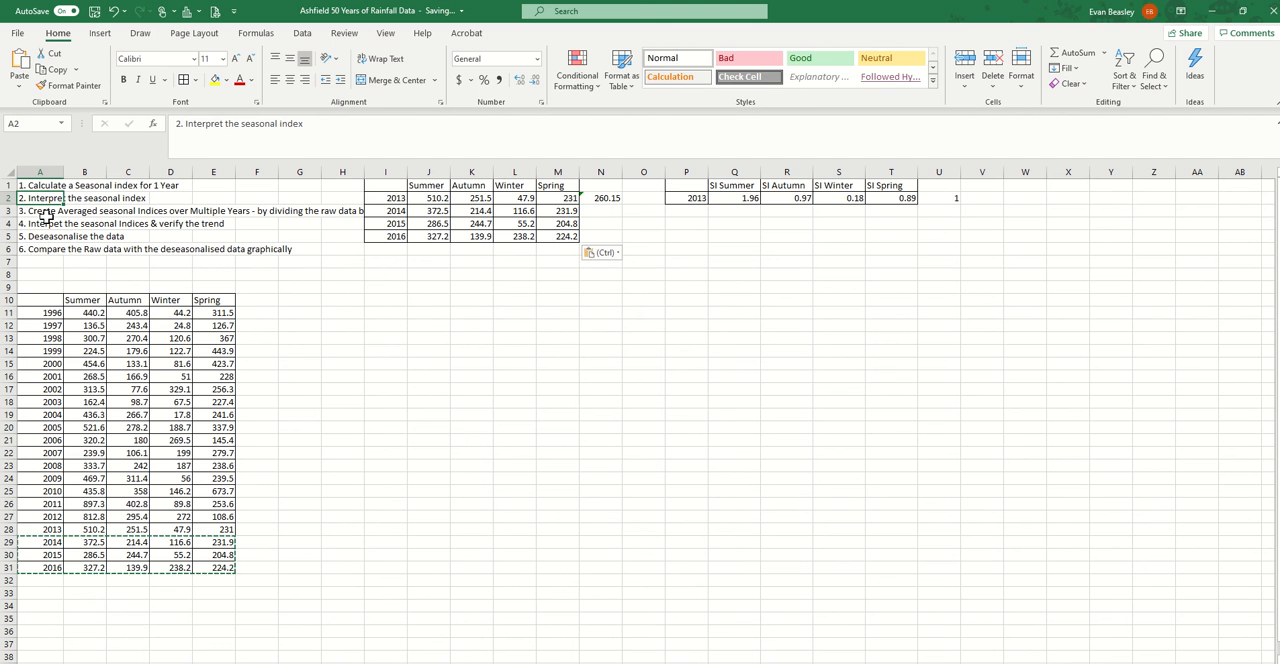
left_click(46, 213)
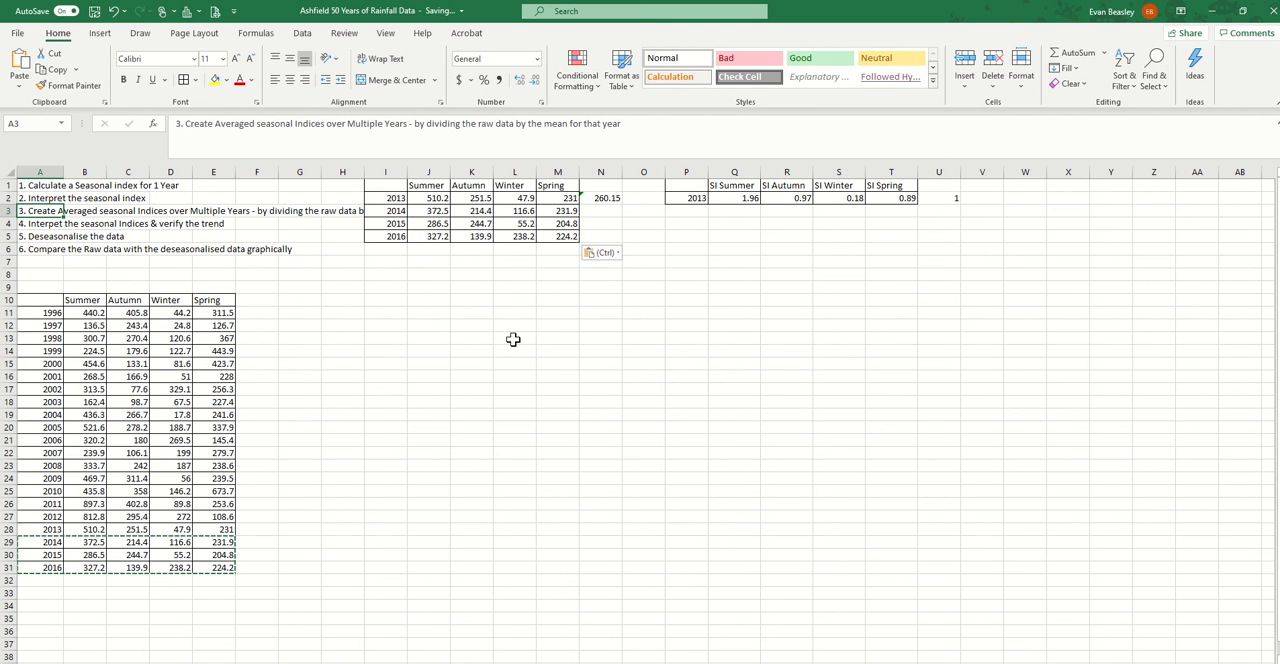
left_click(693, 197)
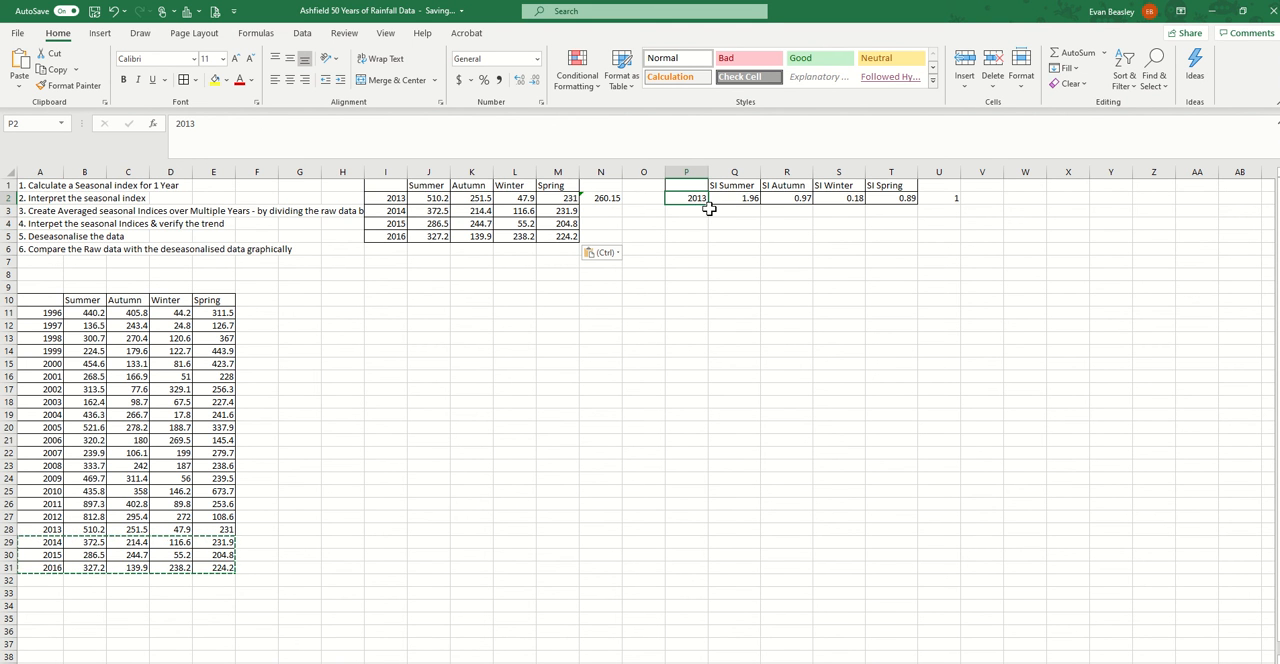
left_click_drag(397, 197, 400, 247)
key("ctrl+c")
left_click(686, 197)
key("ctrl+v")
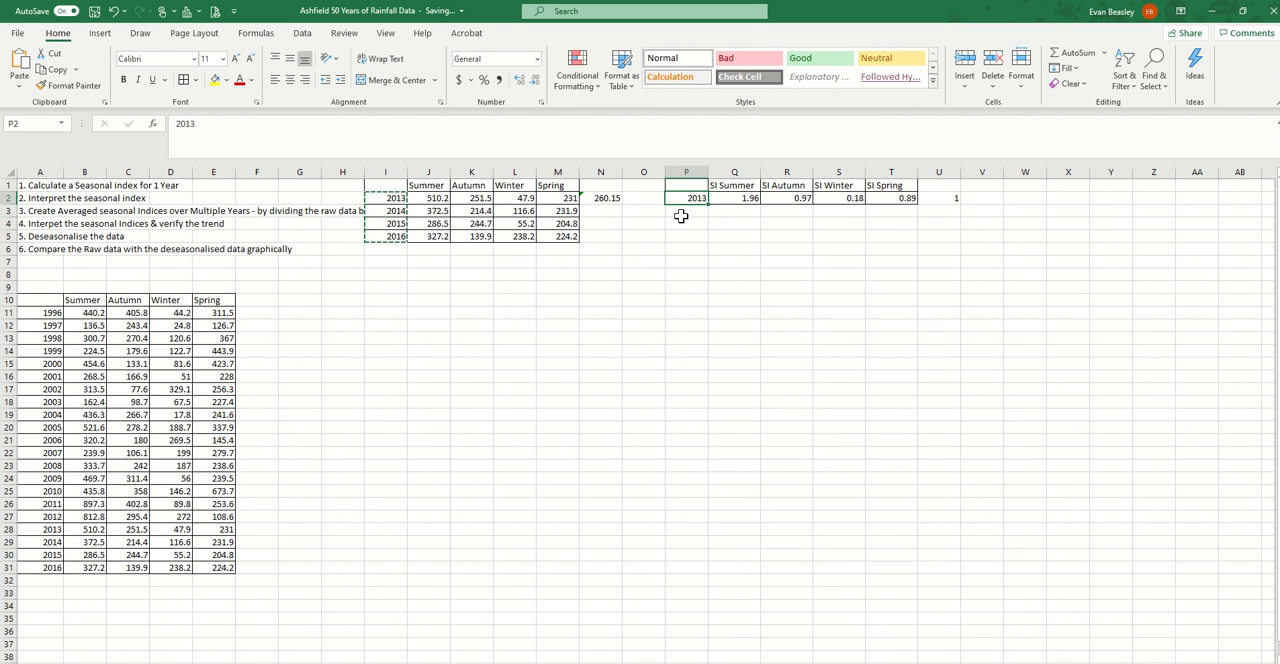
Fill the yearly mean formula from N2 down to N5 and check the row reference in each year's mean
left_click(606, 198)
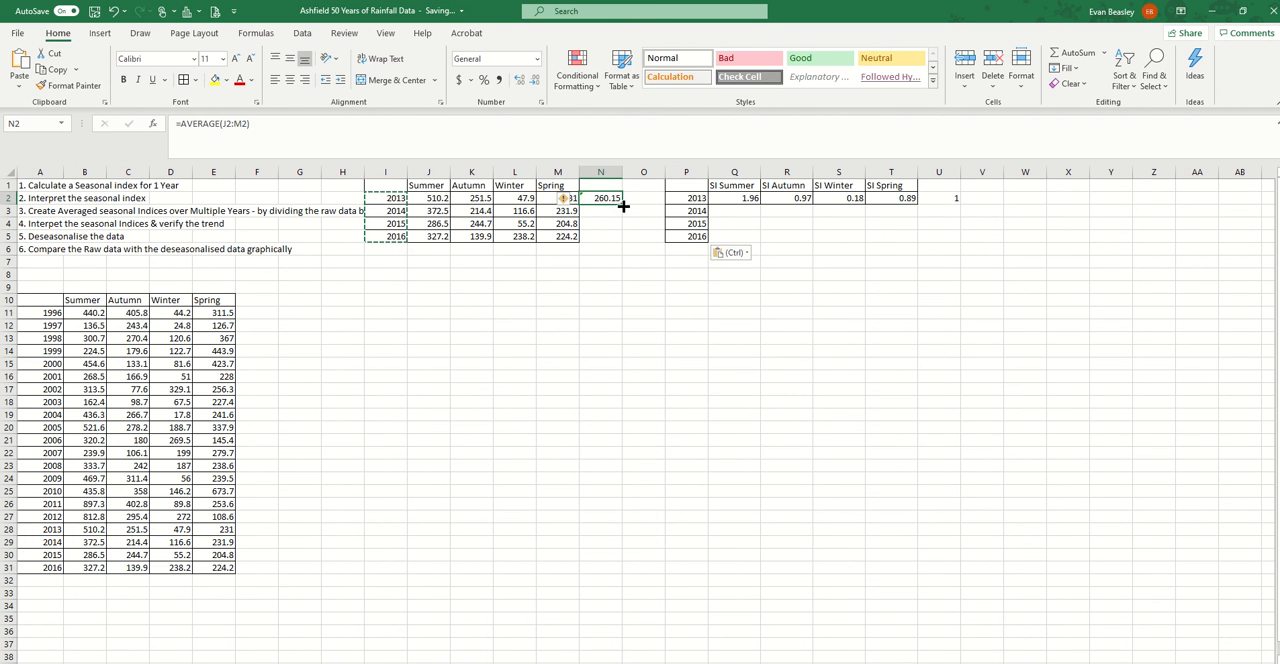
left_click_drag(622, 204, 618, 241)
left_click(682, 301)
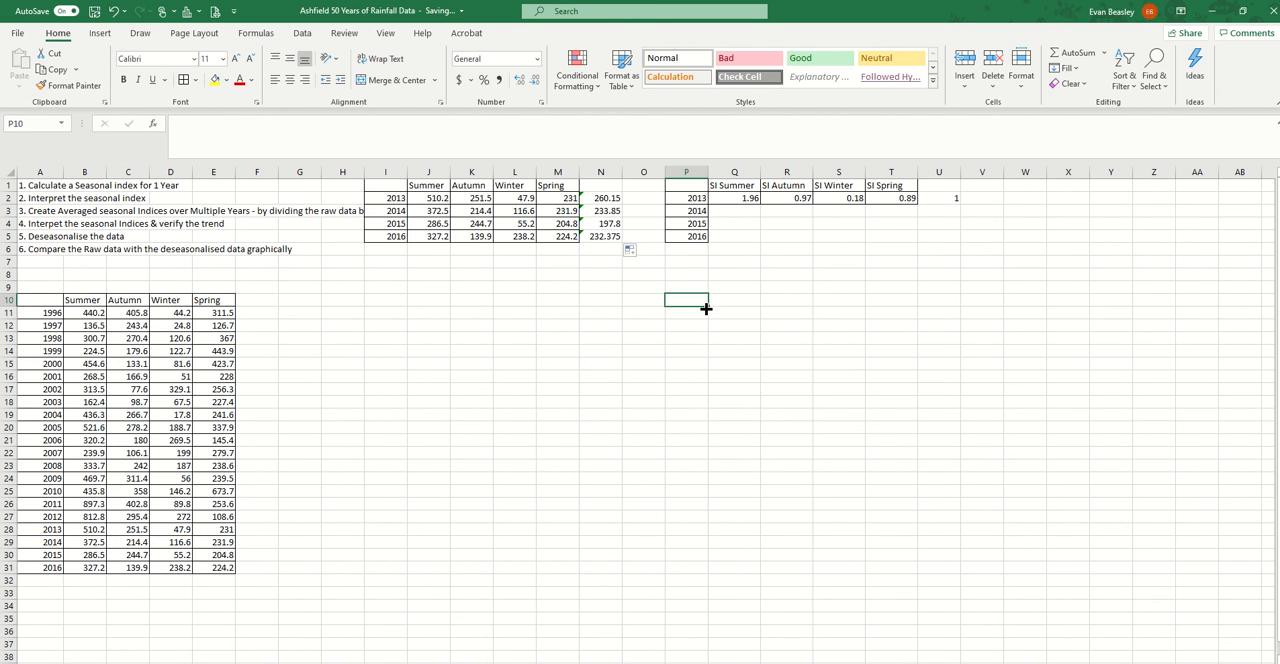
left_click(608, 198)
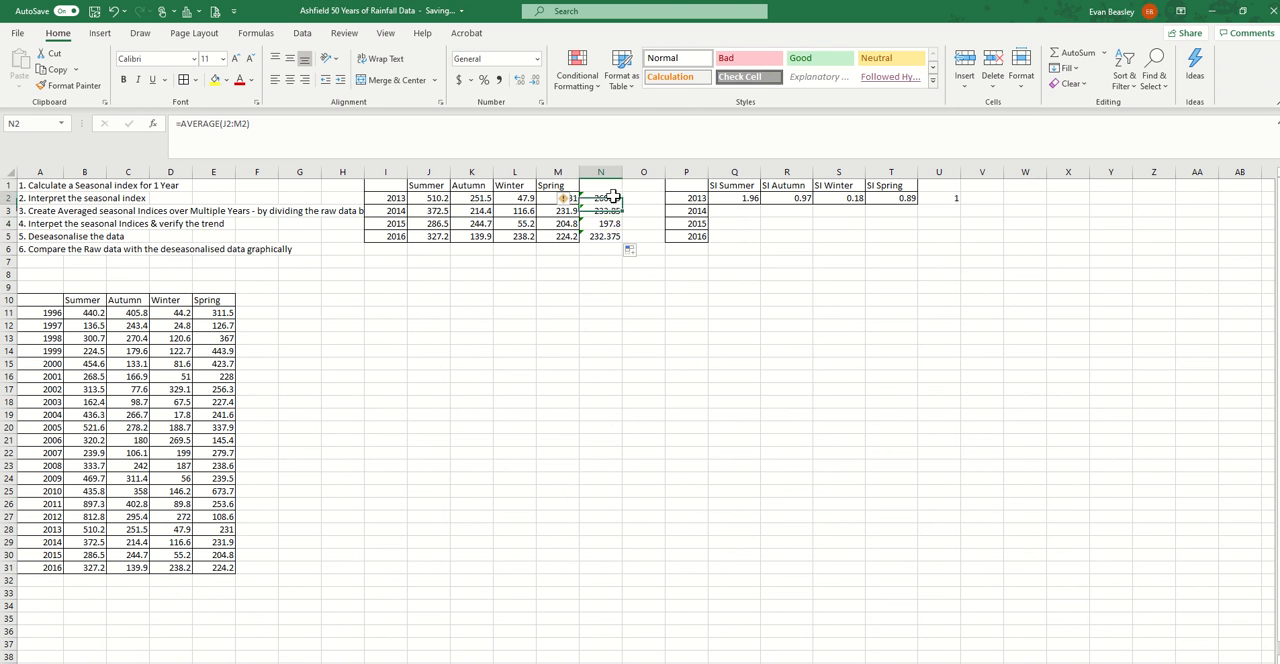
left_click(603, 210)
left_click(610, 224)
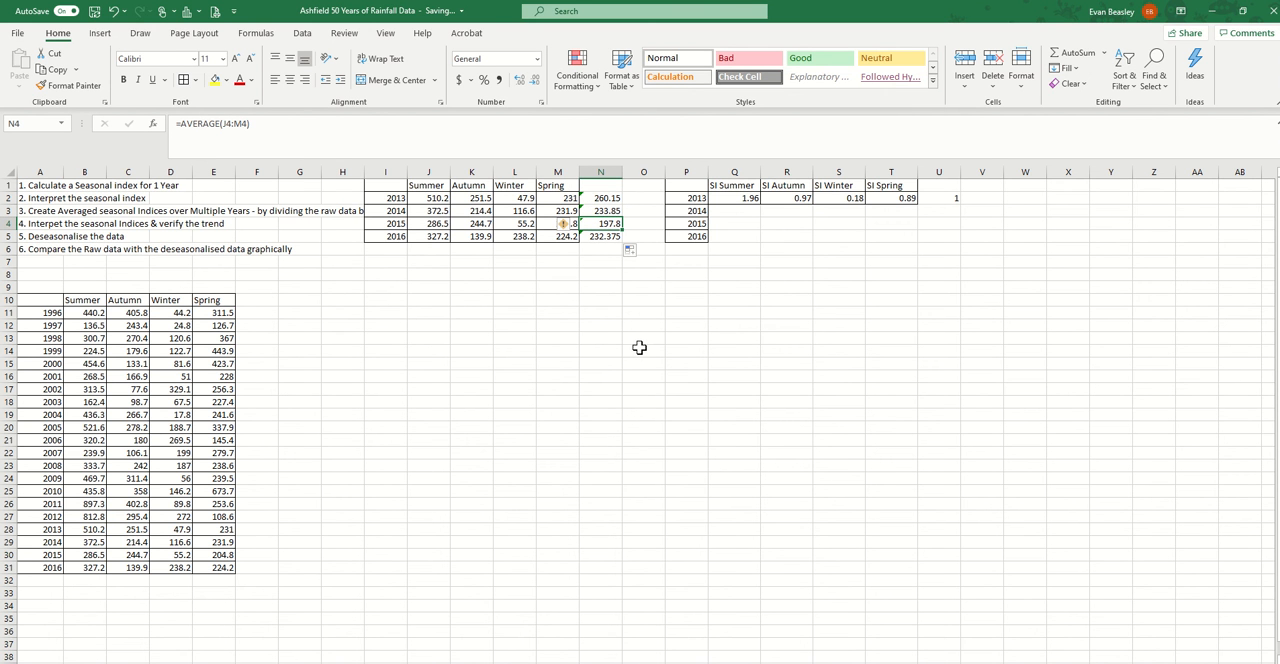
left_click(787, 324)
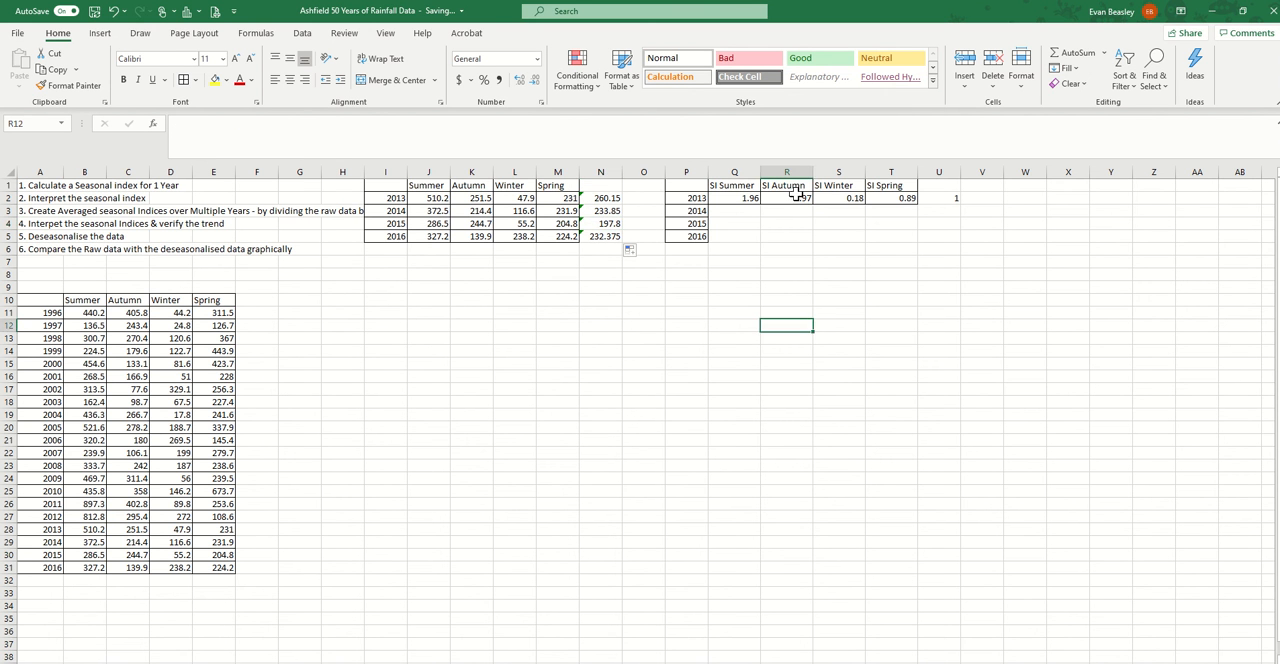
Fill the seasonal index formulas from Q2:T2 down to row 5 and change the 2014 summer formula in Q3 to =J3/$N$3
left_click_drag(740, 198, 921, 241)
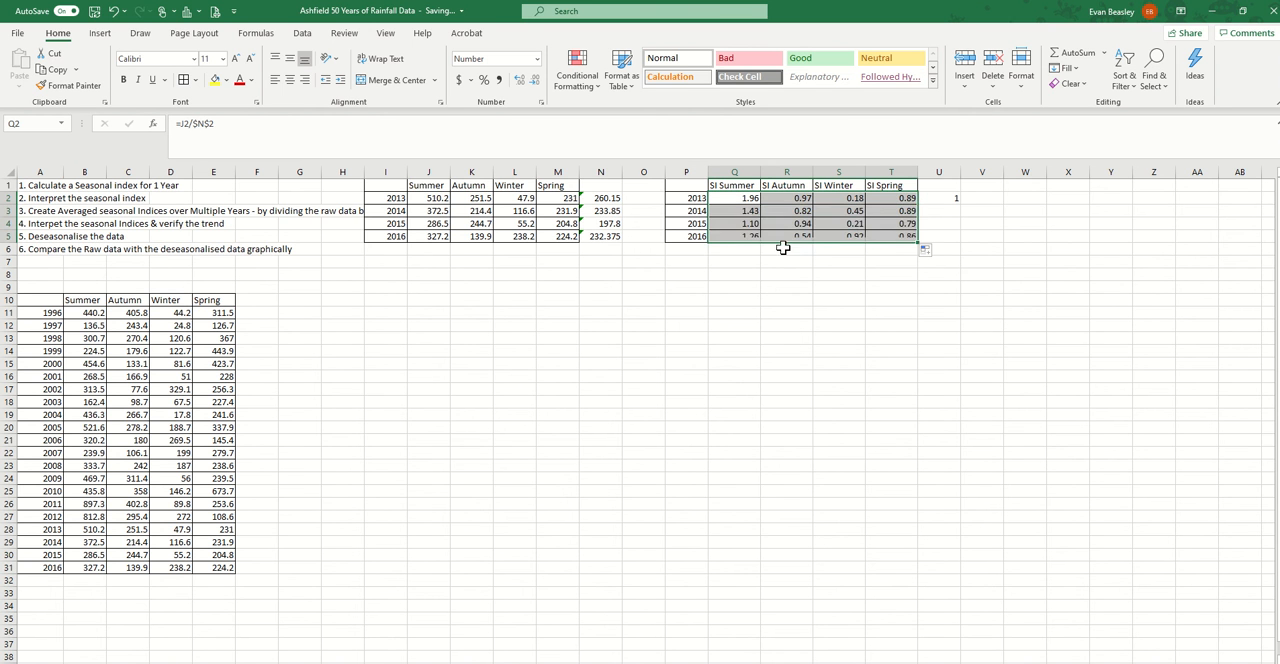
left_click(746, 211)
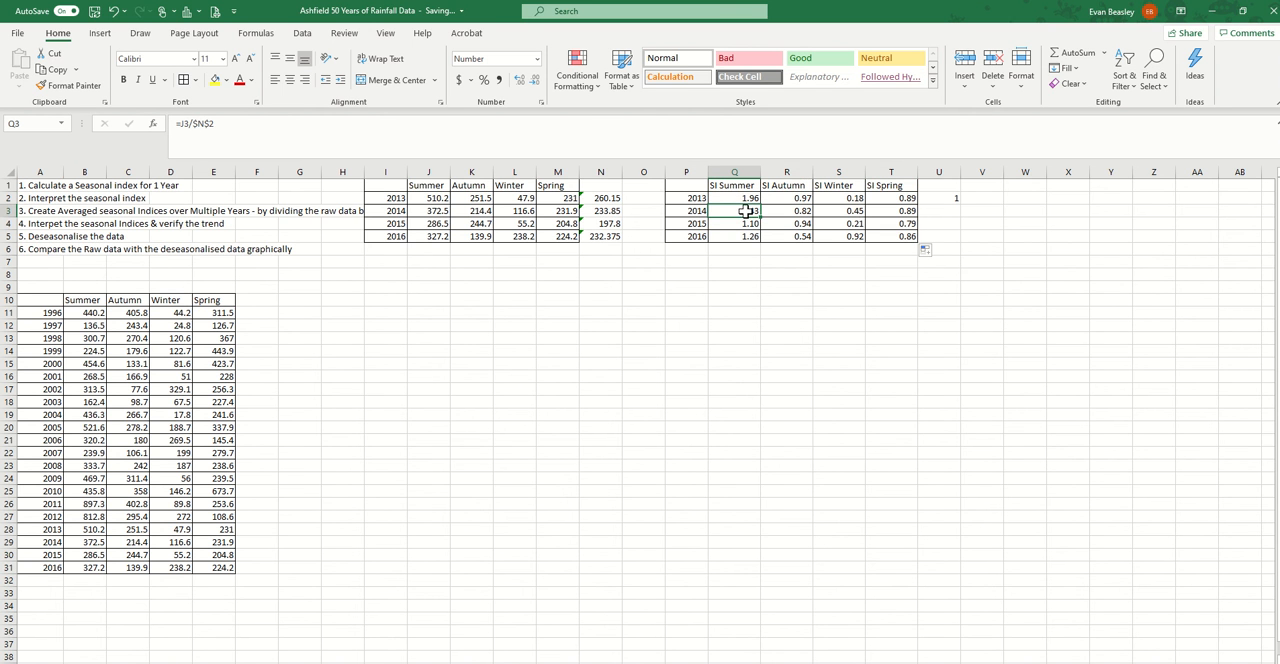
left_click(205, 122)
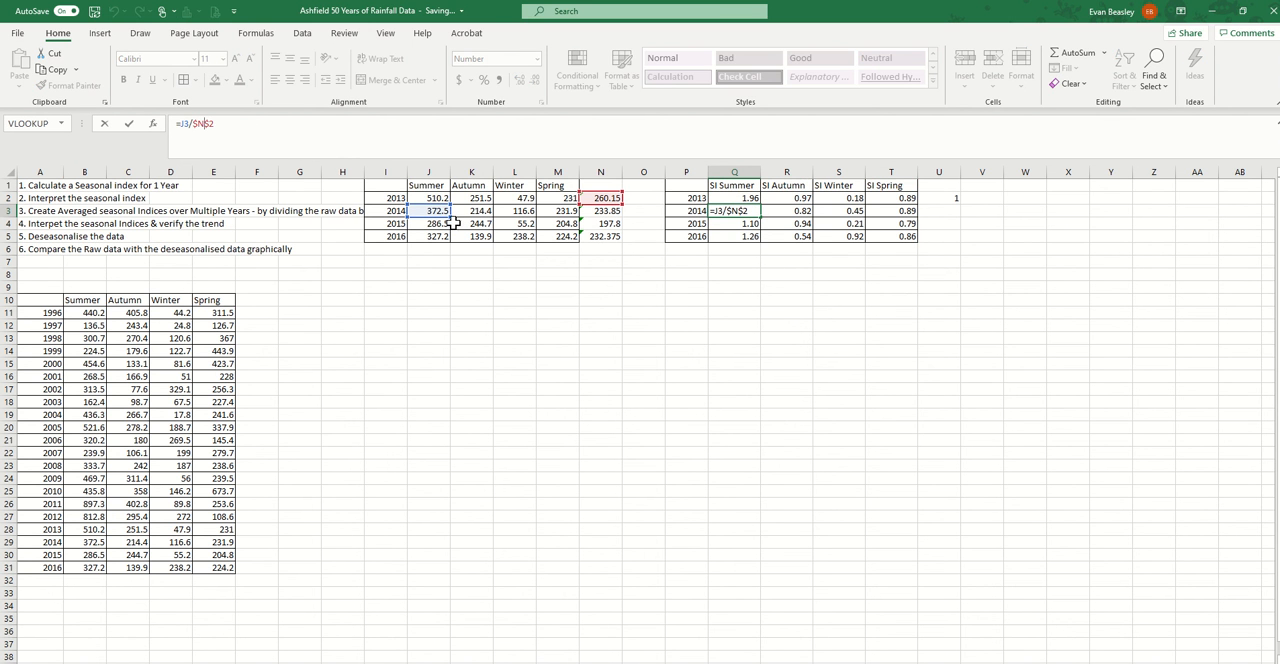
left_click_drag(606, 204, 606, 224)
key("ctrl+Return")
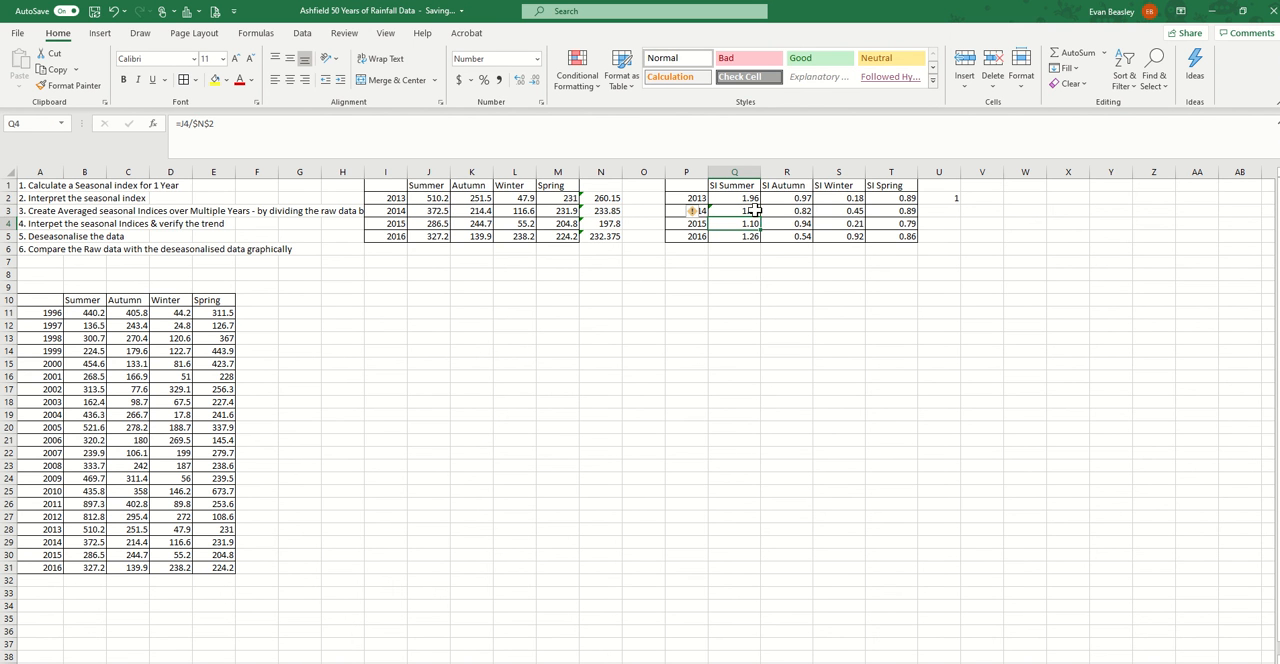
Fill the 2014 index formula from Q3 across to T3 and check the references in the winter cell S3
left_click_drag(813, 224, 908, 216)
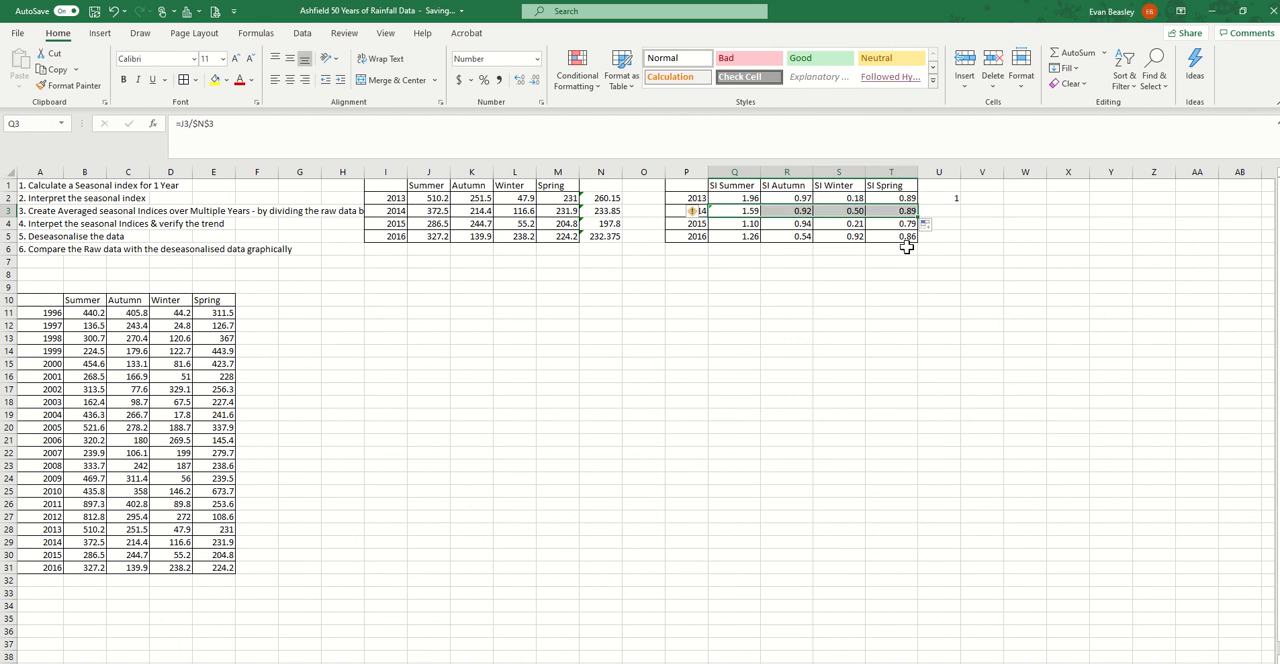
left_click(852, 210)
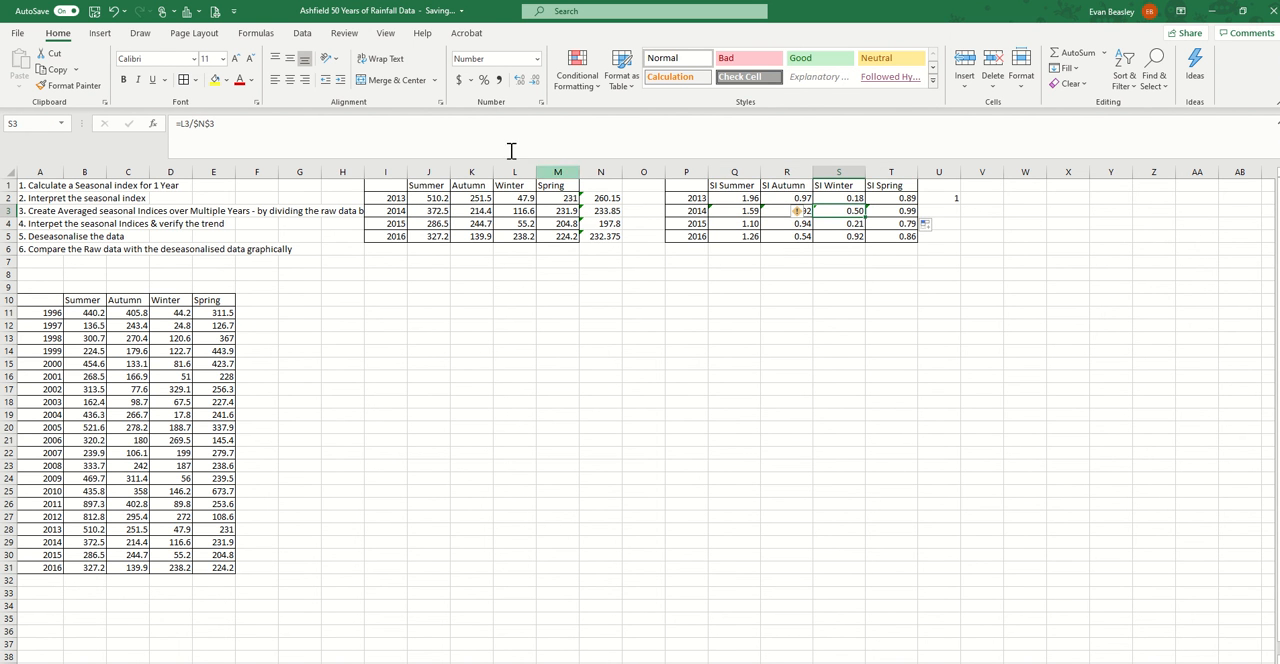
left_click(198, 123)
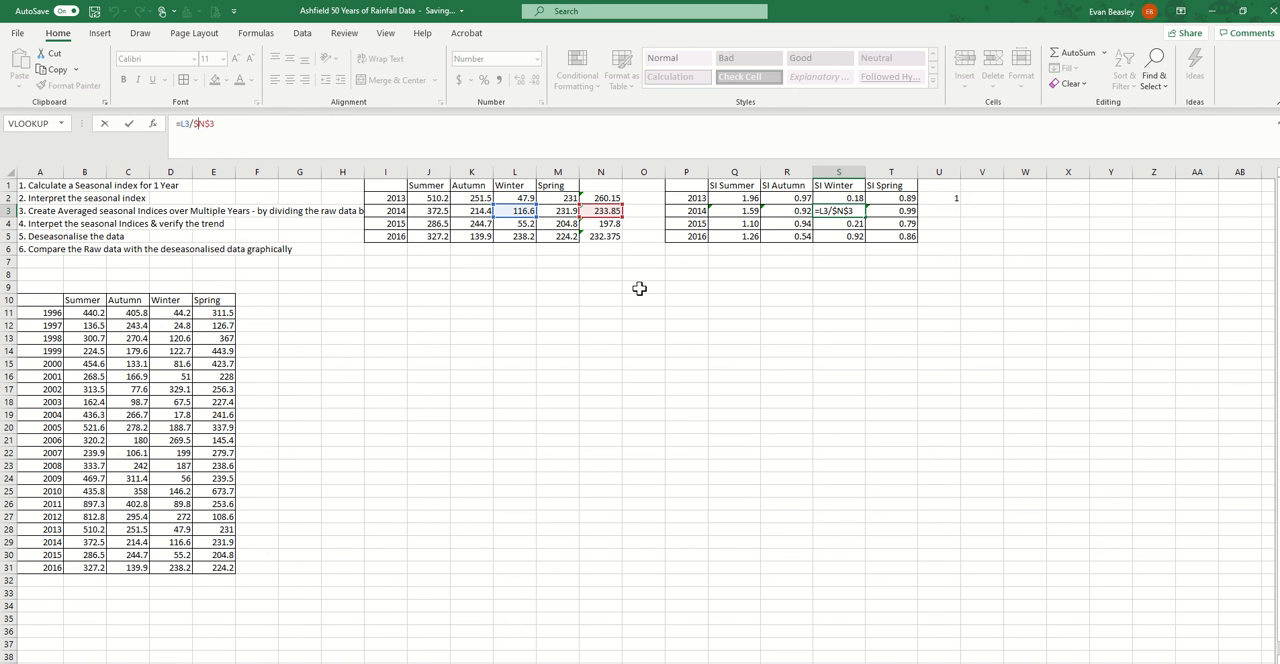
key("Escape")
Change the 2015 summer index formula in Q4 to =J4/$N$4 and fill it across to T4
left_click(730, 222)
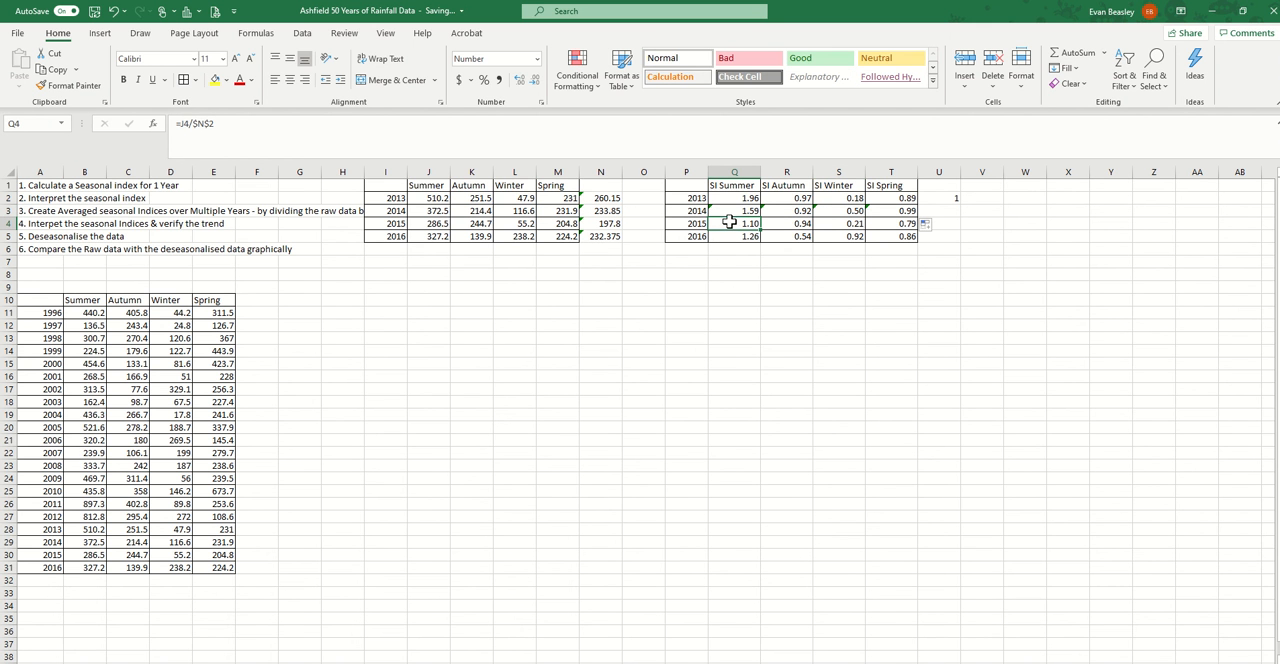
left_click(186, 122)
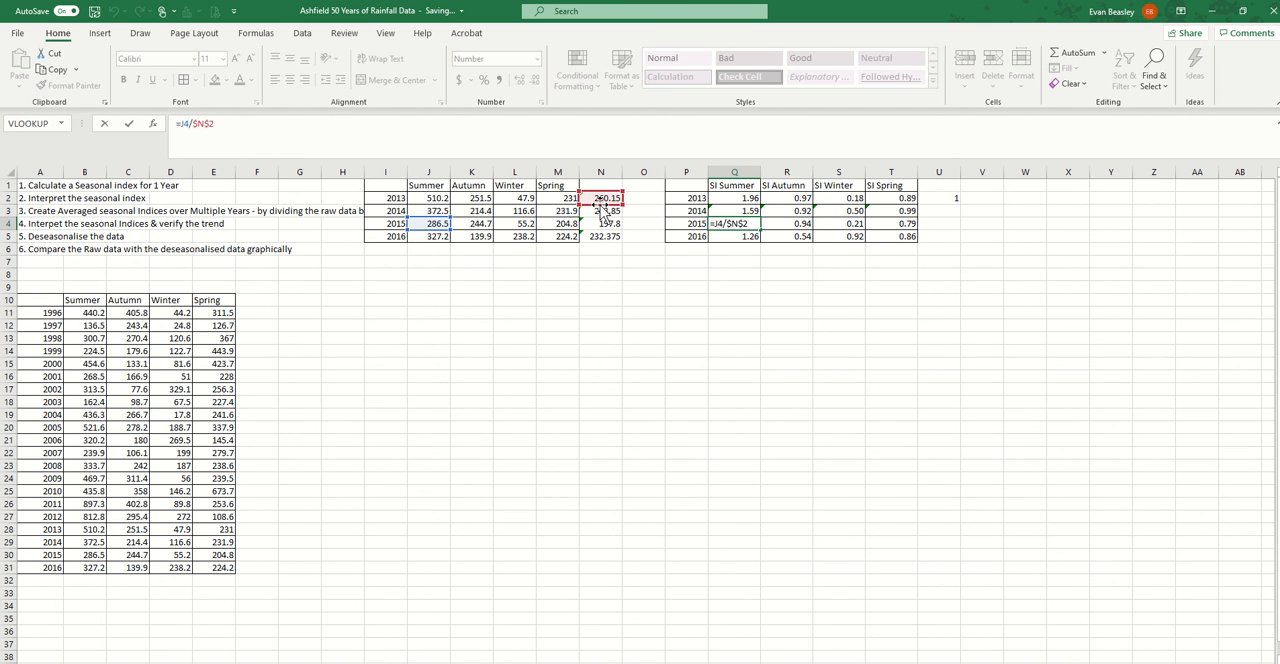
left_click_drag(602, 205, 602, 230)
key("Return")
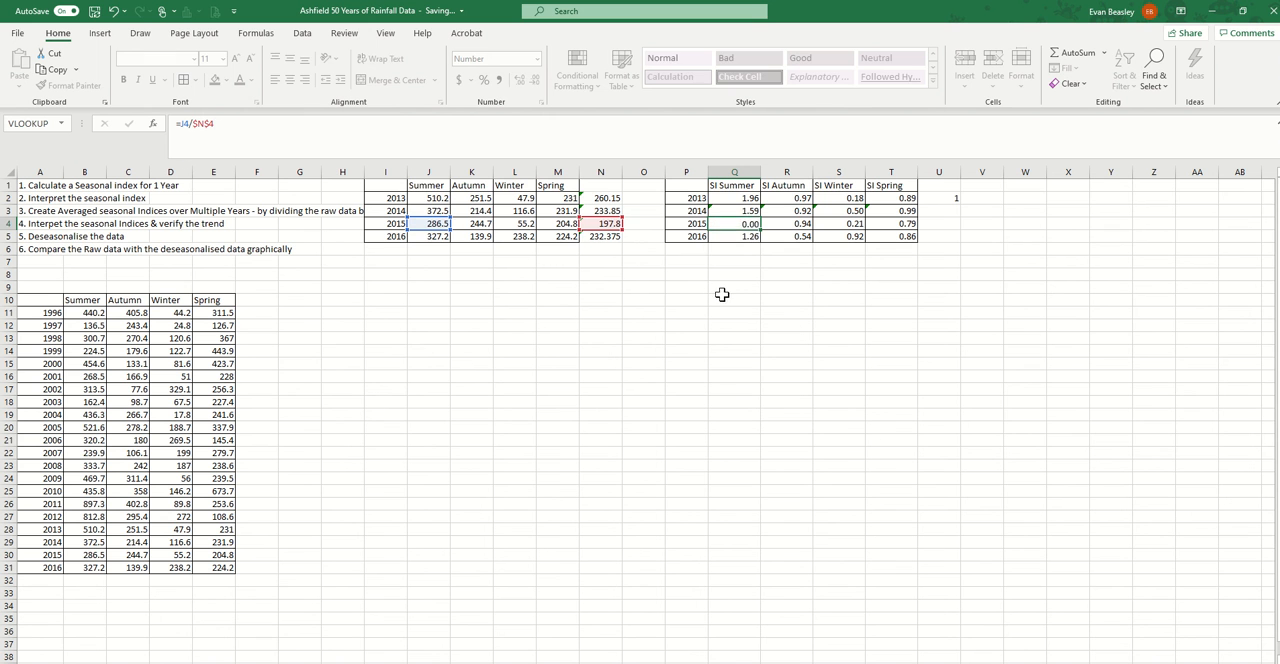
left_click(730, 225)
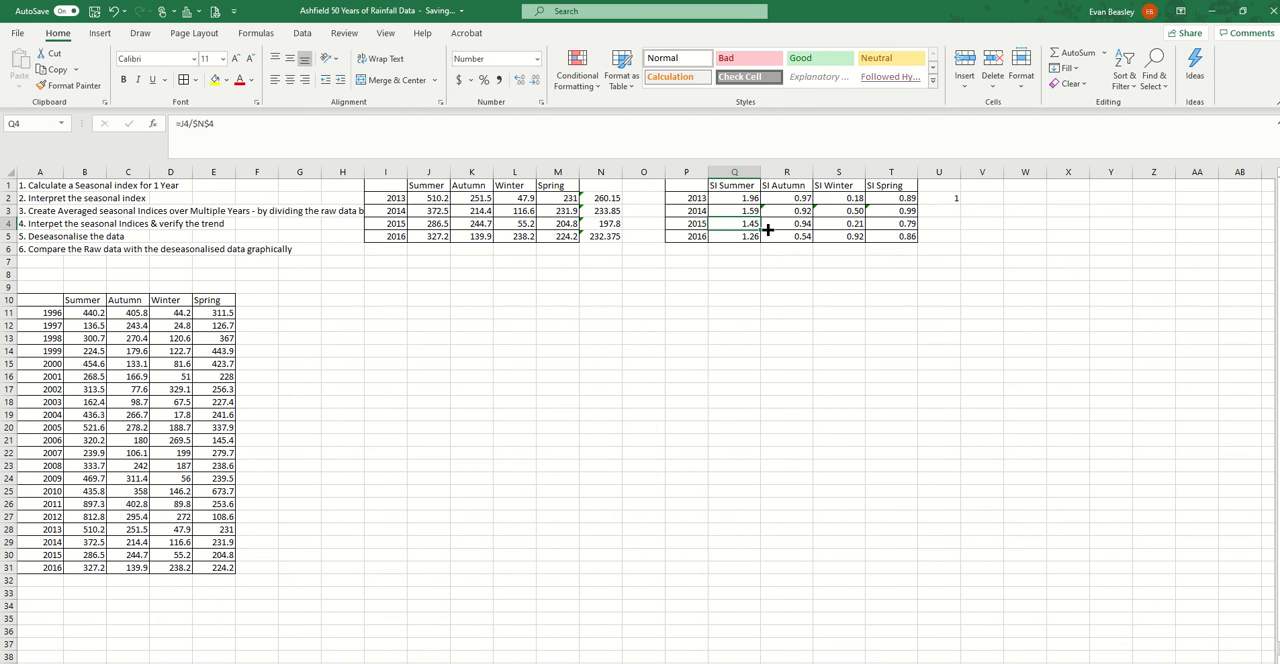
left_click_drag(768, 230, 912, 229)
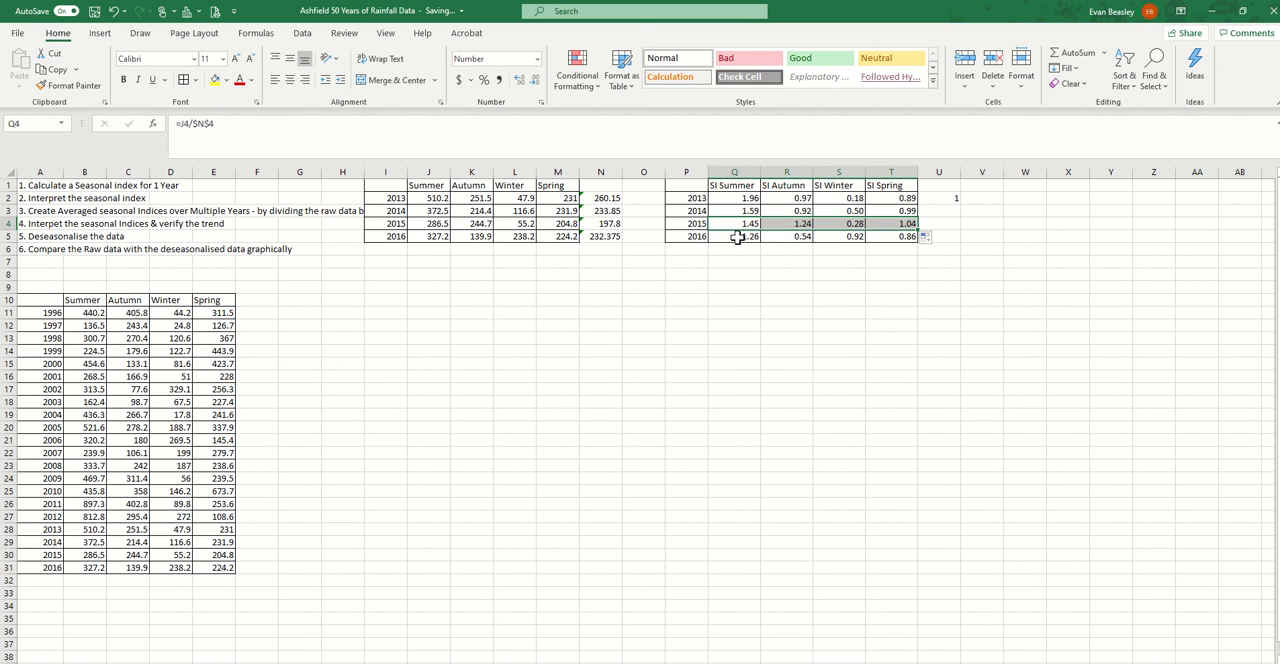
Fill the index average formula from U2 down to U5 and compare the 2016 average with the 2013 one
left_click(737, 237)
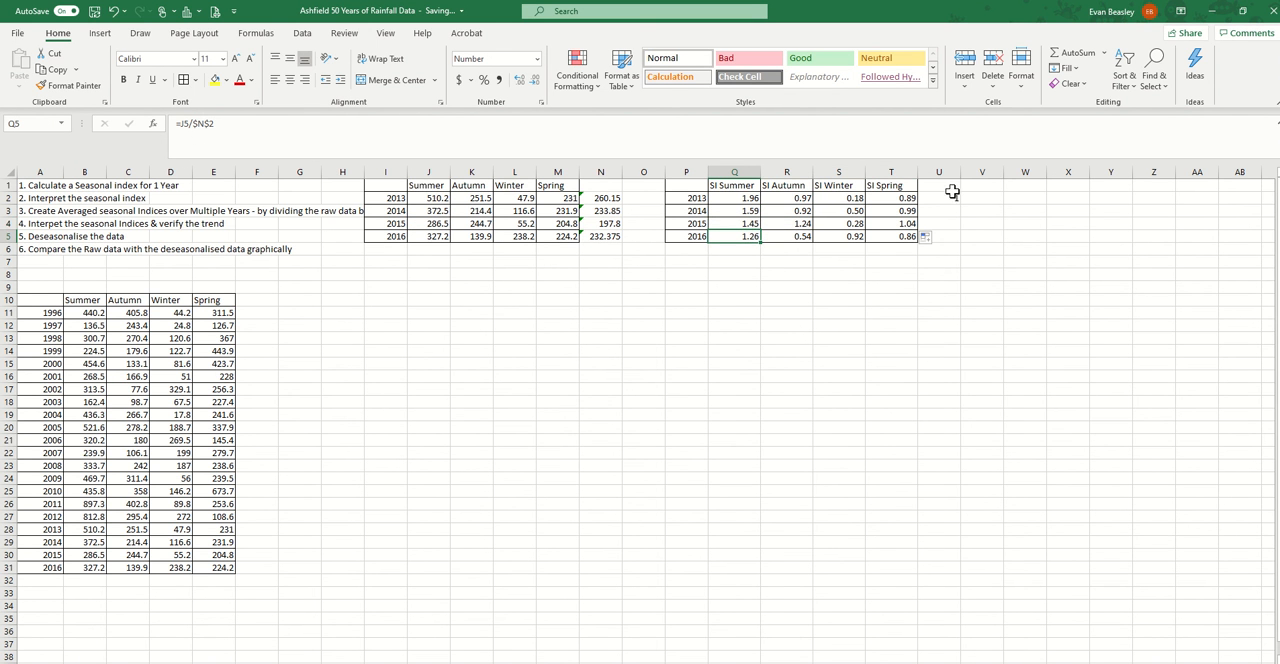
left_click(953, 190)
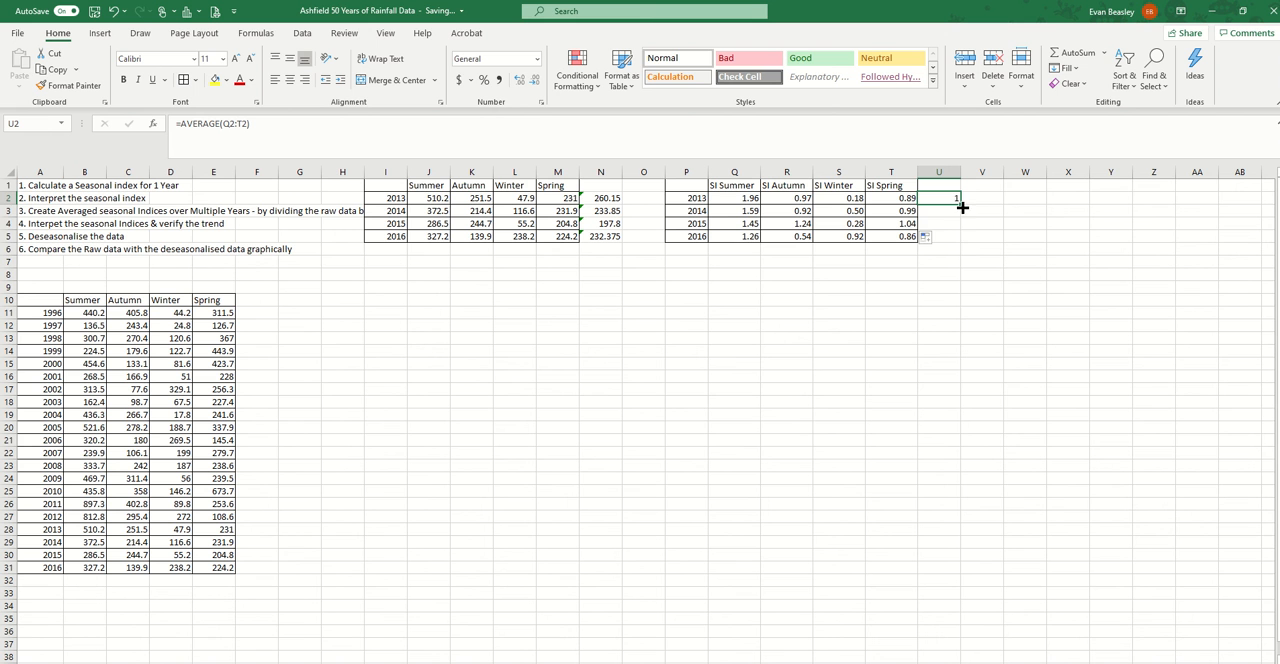
left_click_drag(962, 207, 980, 243)
left_click(980, 266)
left_click(946, 237)
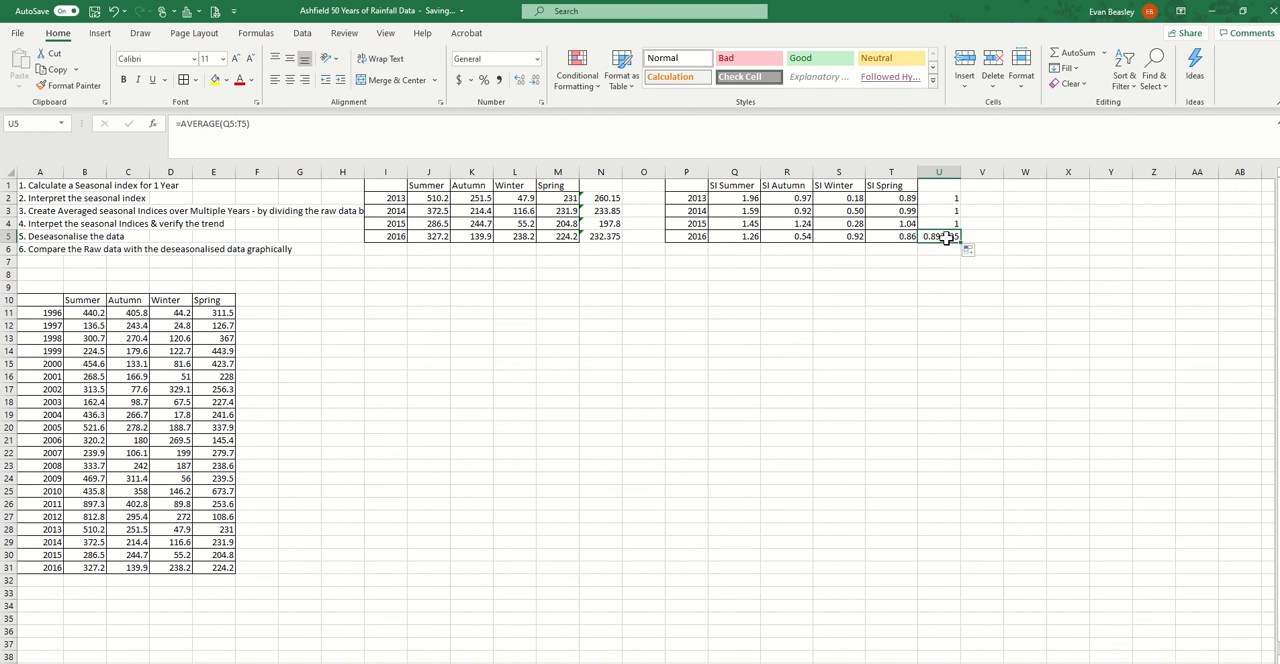
left_click(942, 198)
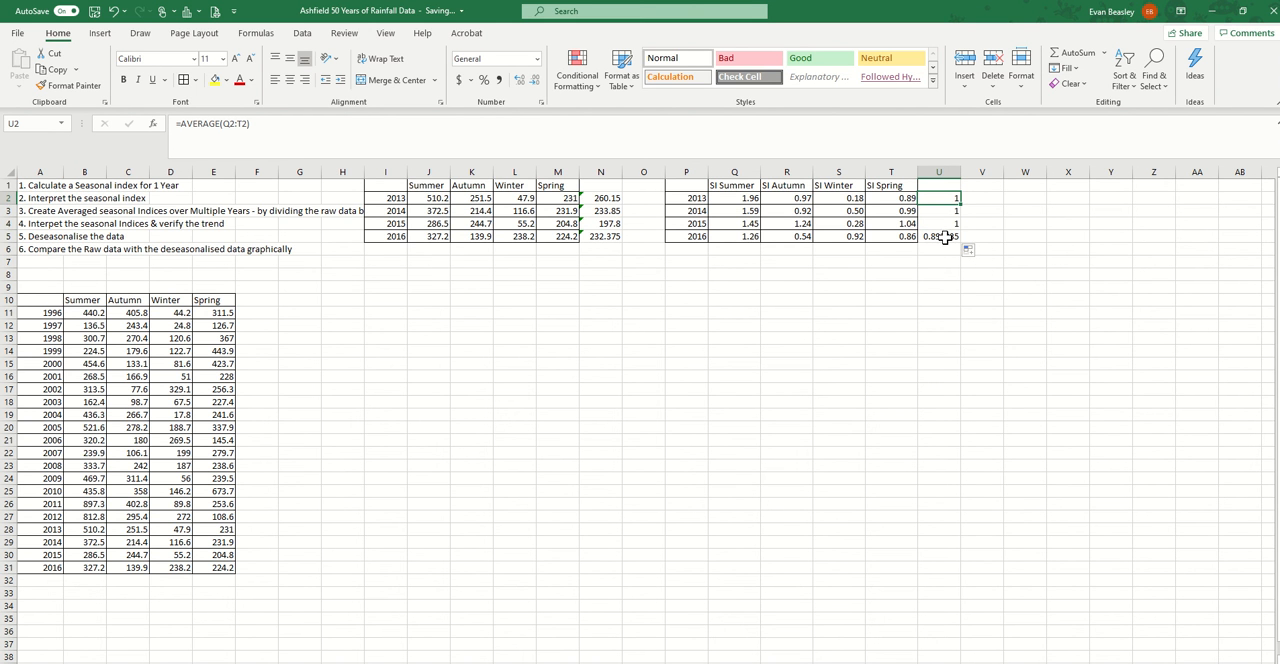
left_click(947, 236)
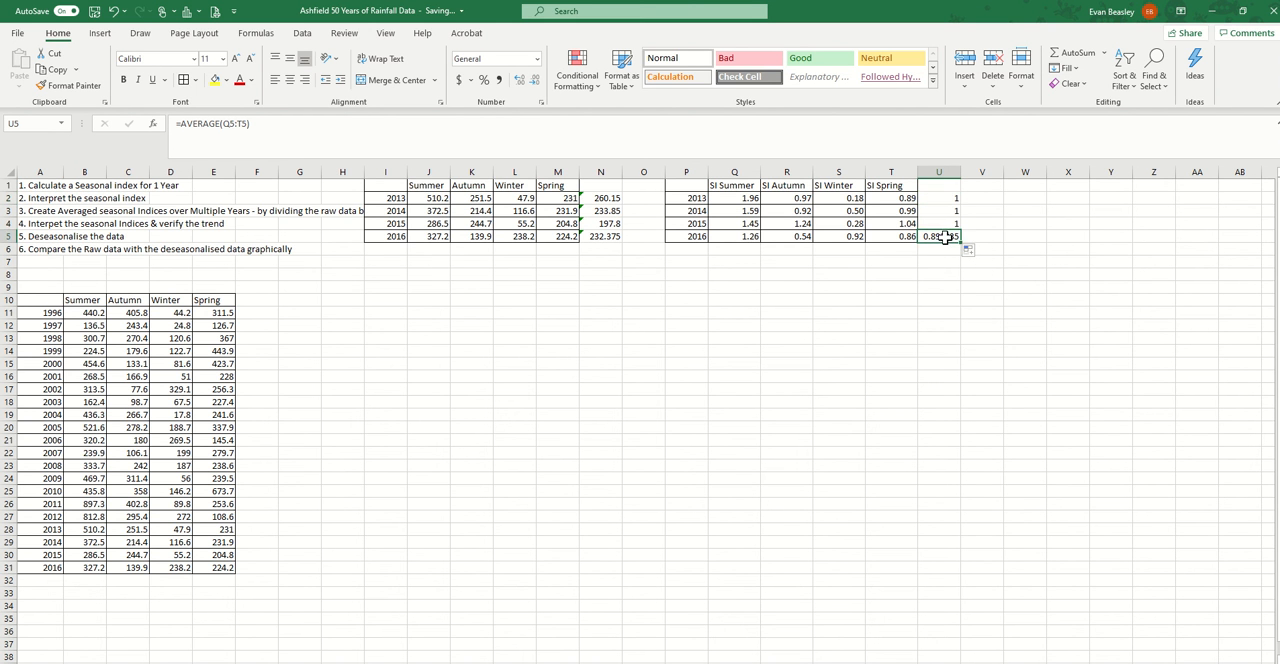
Change the 2016 summer index formula in Q5 to =J5/$N$5 and fill it across to T5
left_click(749, 238)
left_click(190, 124)
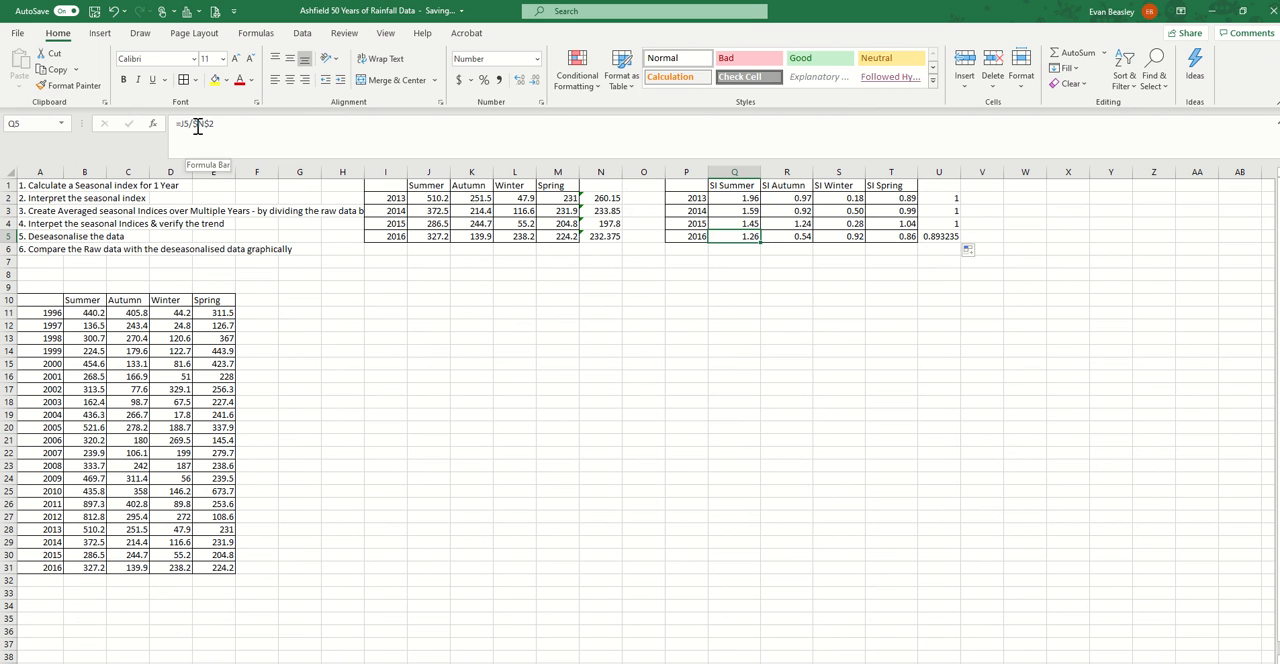
left_click_drag(622, 200, 618, 250)
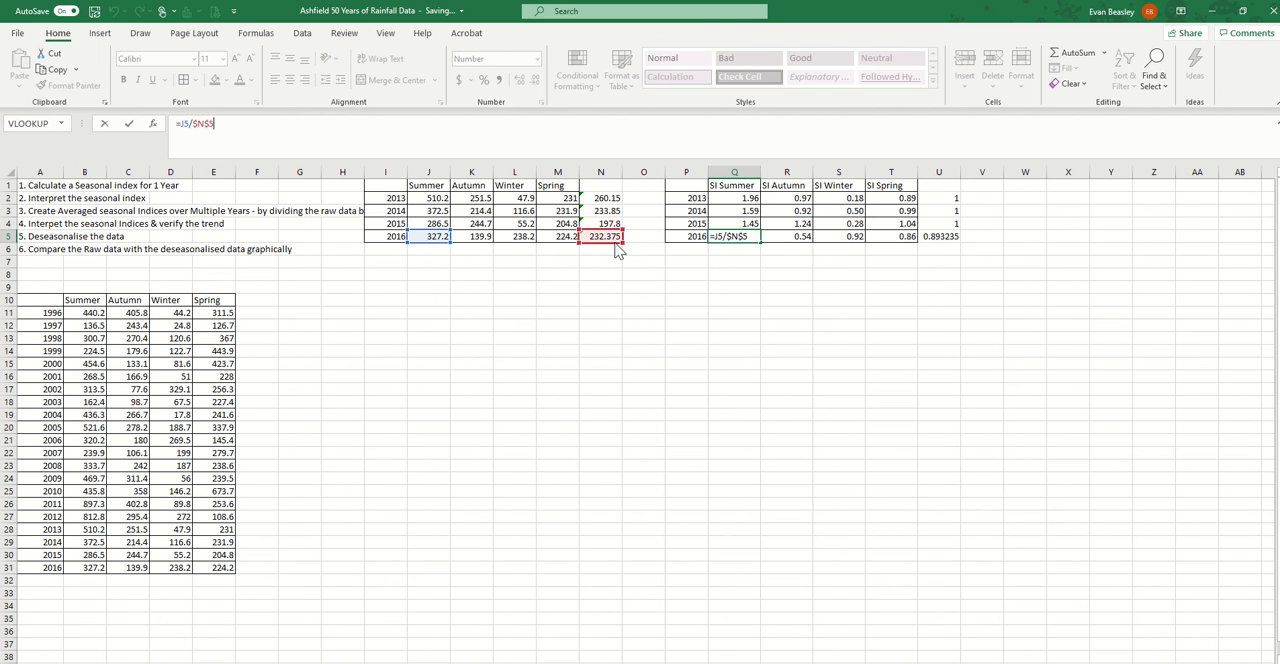
key("Return")
left_click_drag(750, 240, 900, 251)
key("ctrl+r")
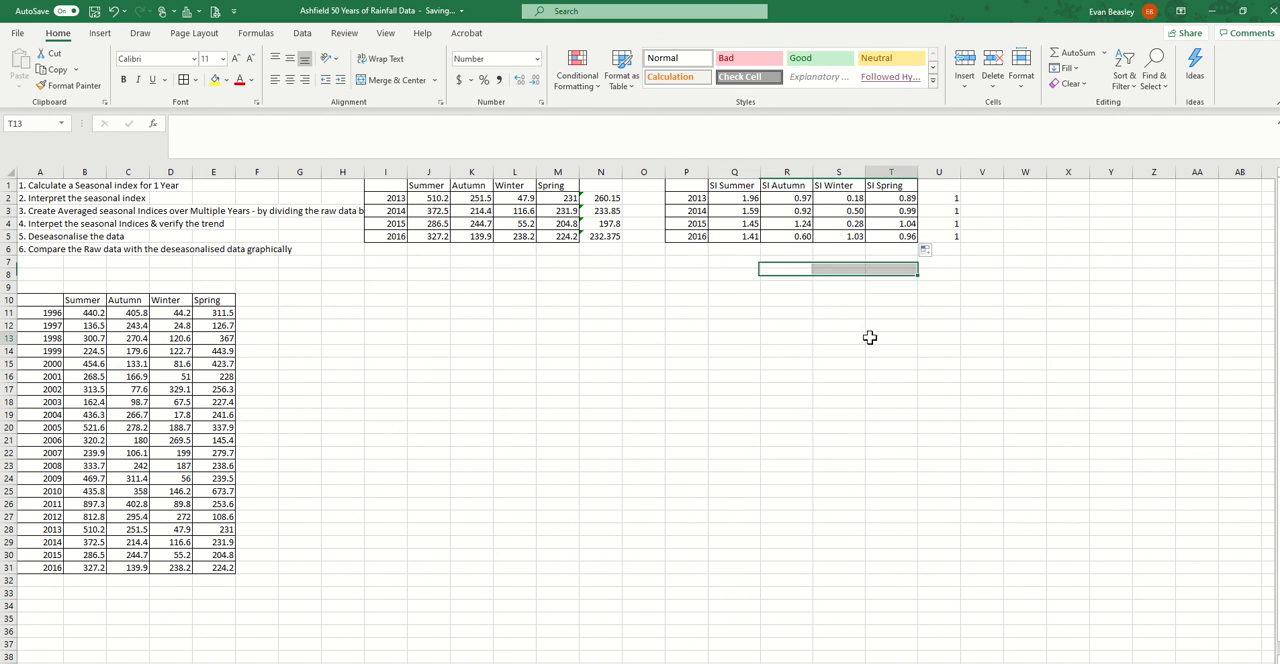
Compare the 2013 to 2016 indices within each season column and read the averaged seasonal indices task in A3
left_click(869, 337)
left_click_drag(741, 194, 749, 236)
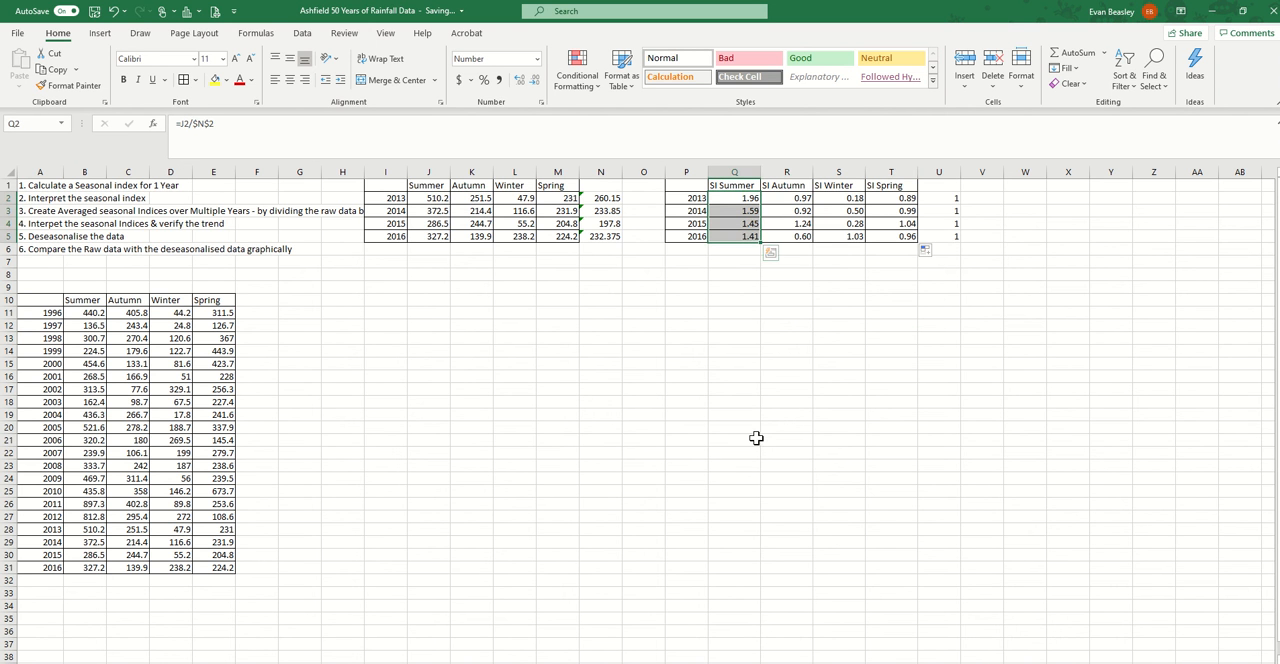
left_click(794, 222)
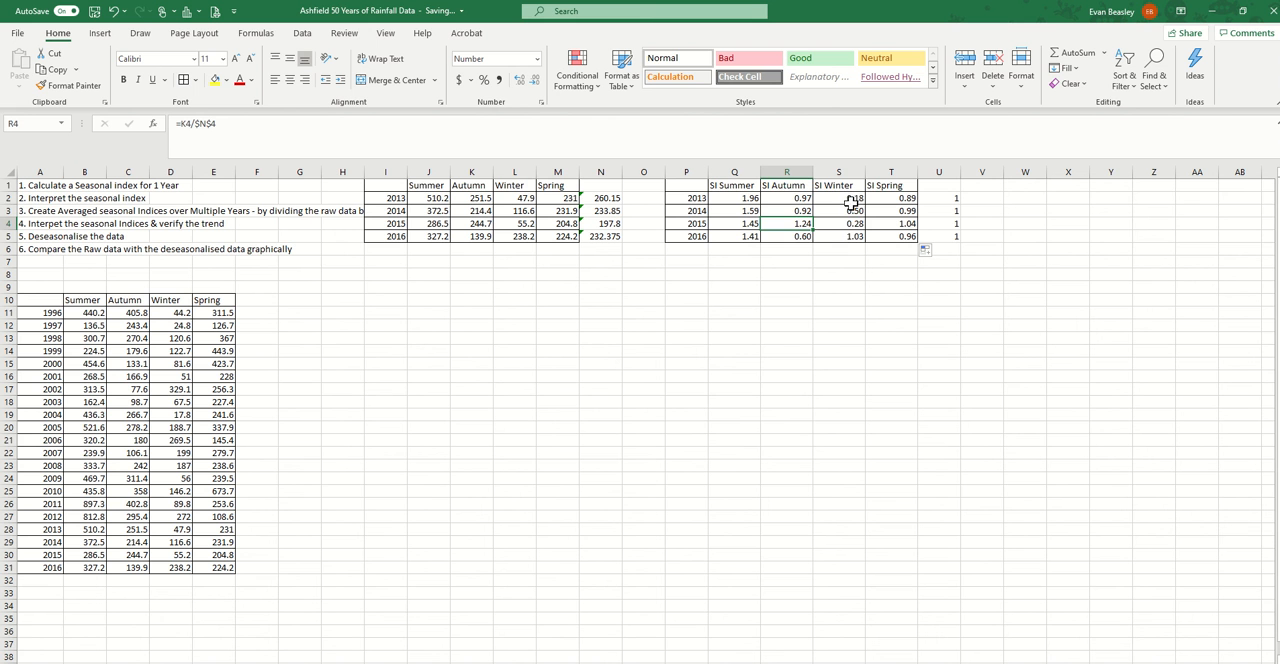
left_click_drag(847, 197, 857, 235)
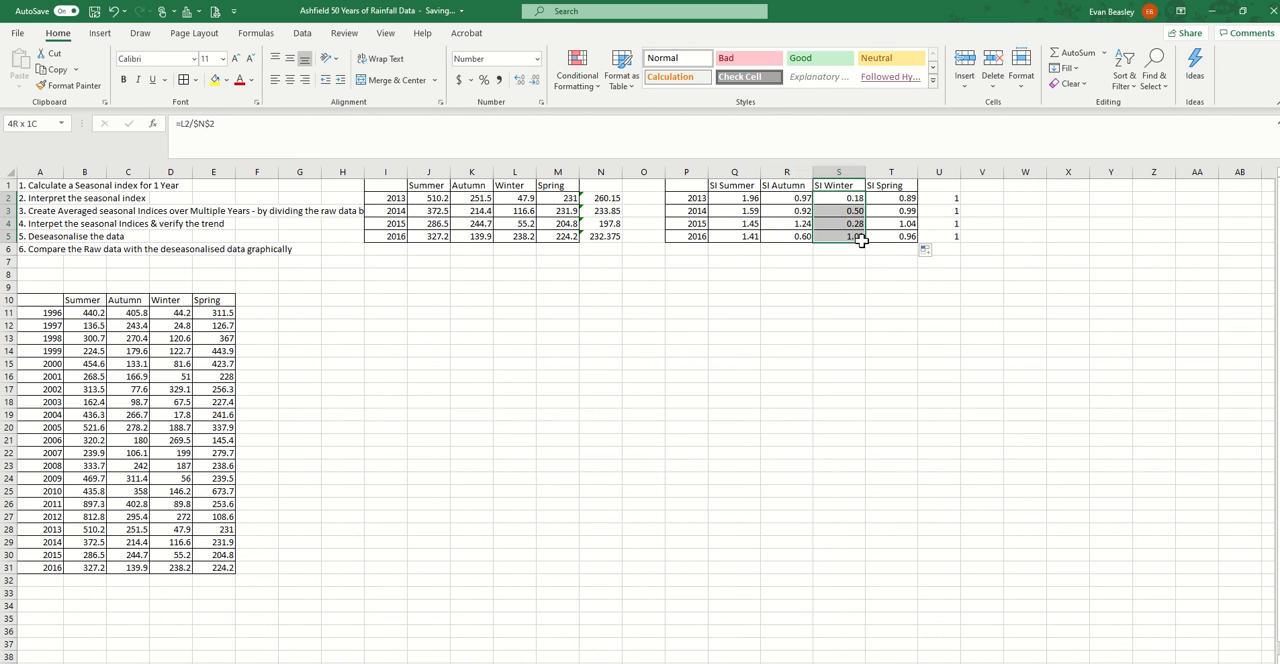
left_click_drag(900, 197, 903, 241)
left_click(903, 300)
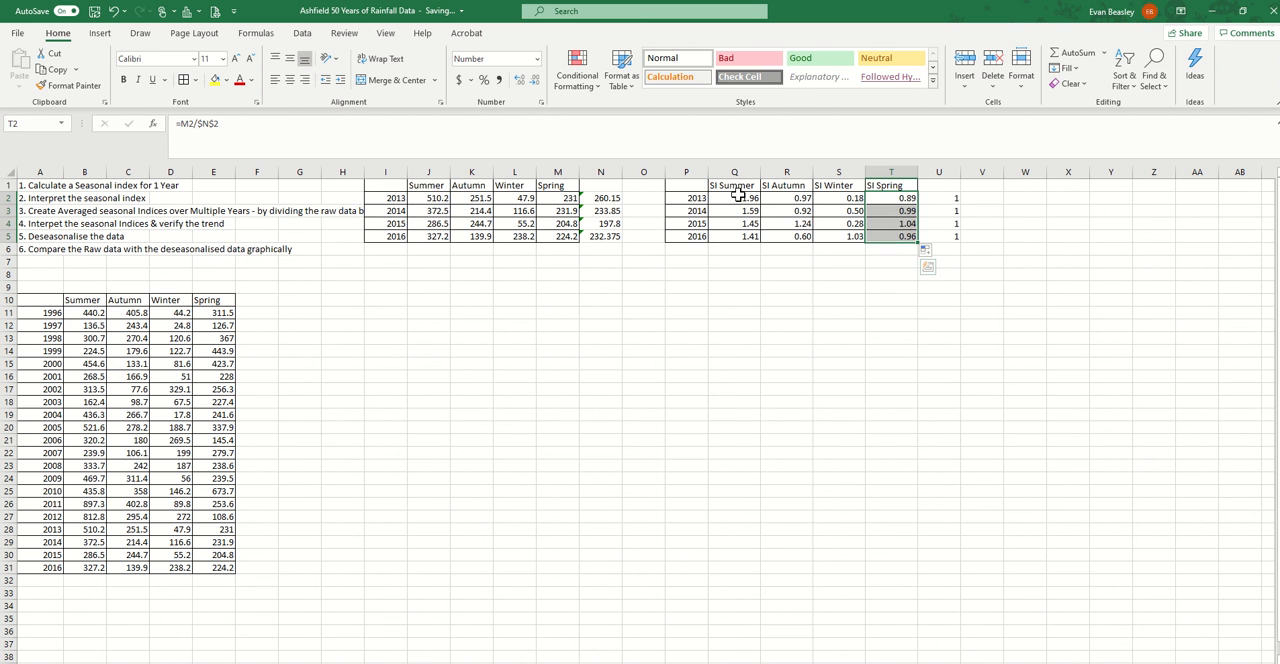
left_click_drag(737, 197, 745, 236)
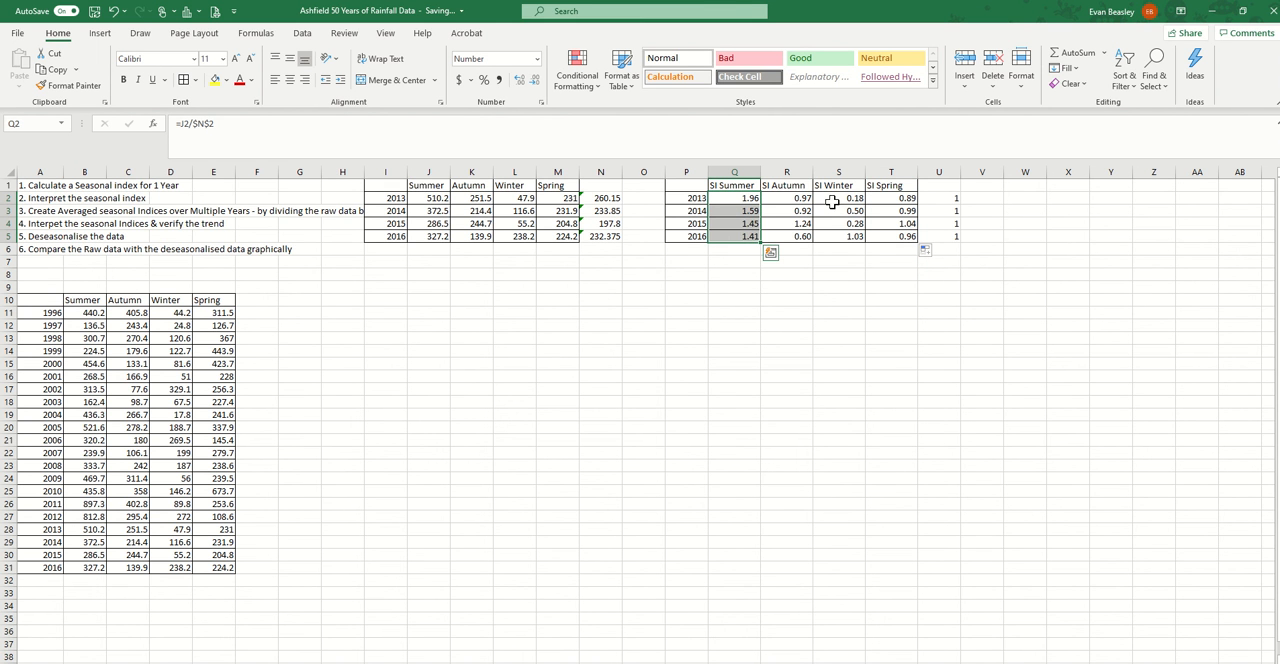
left_click_drag(832, 202, 849, 236)
left_click(849, 310)
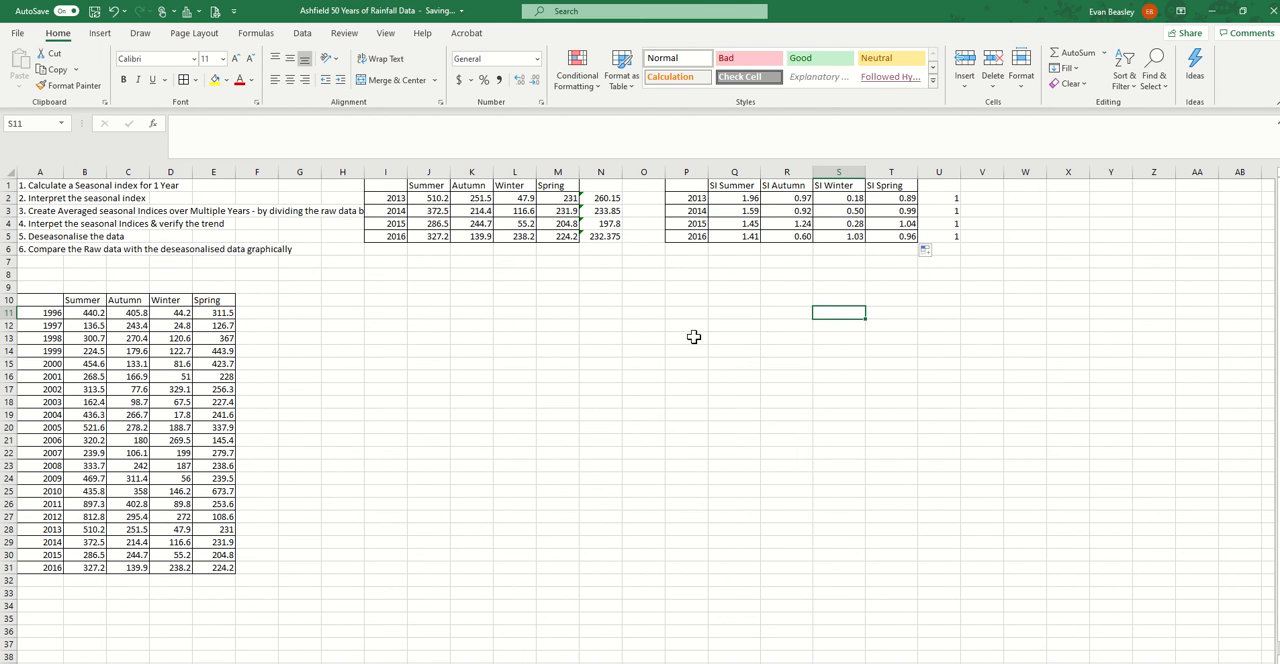
left_click(40, 212)
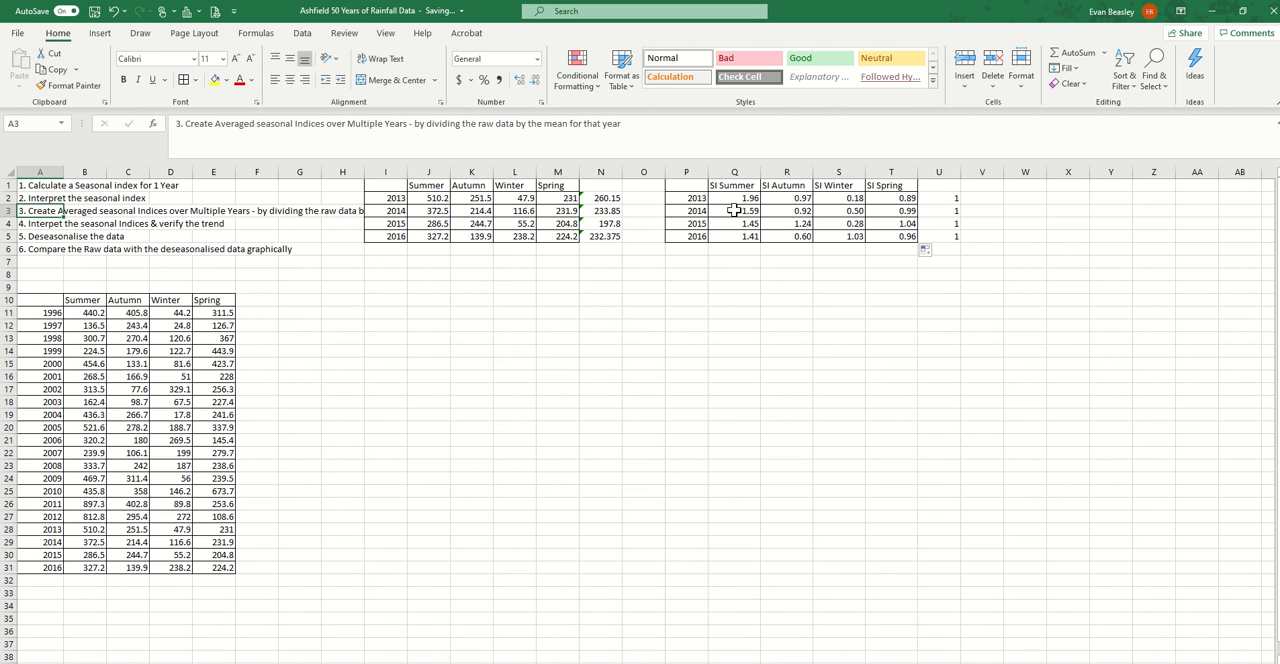
left_click_drag(678, 186, 749, 239)
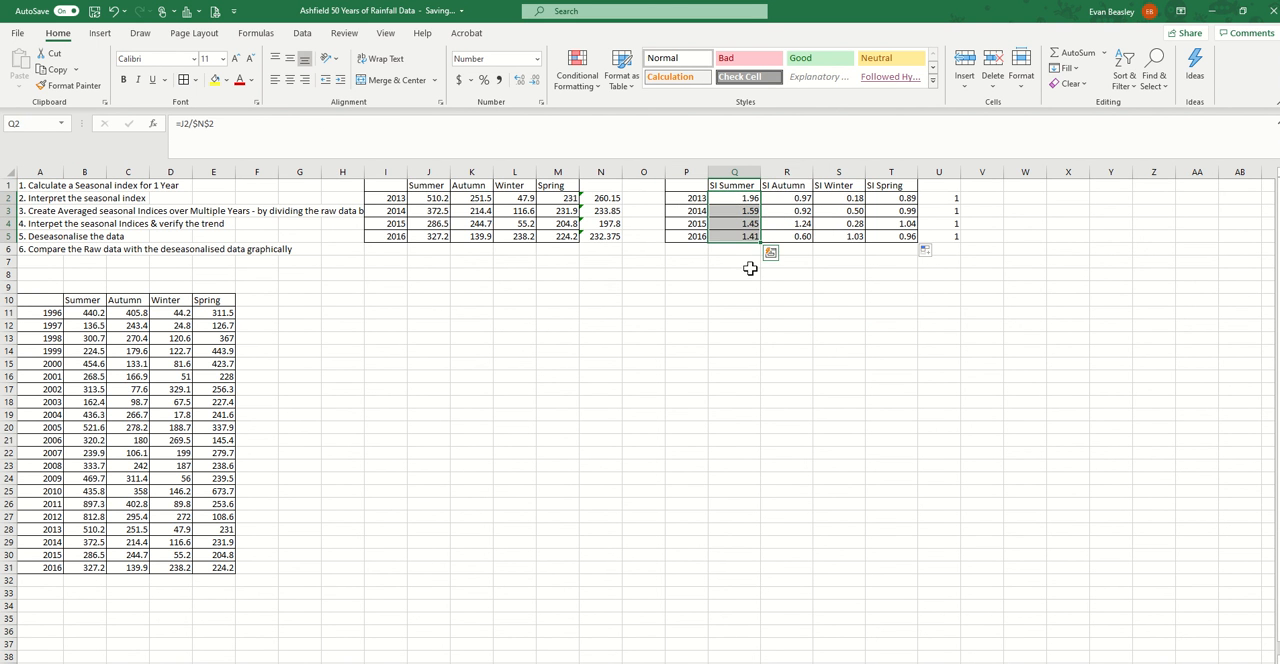
Label P6 as Mean and average the four summer indices in Q6 with =AVERAGE(Q2:Q5)
left_click(734, 252)
left_click(686, 251)
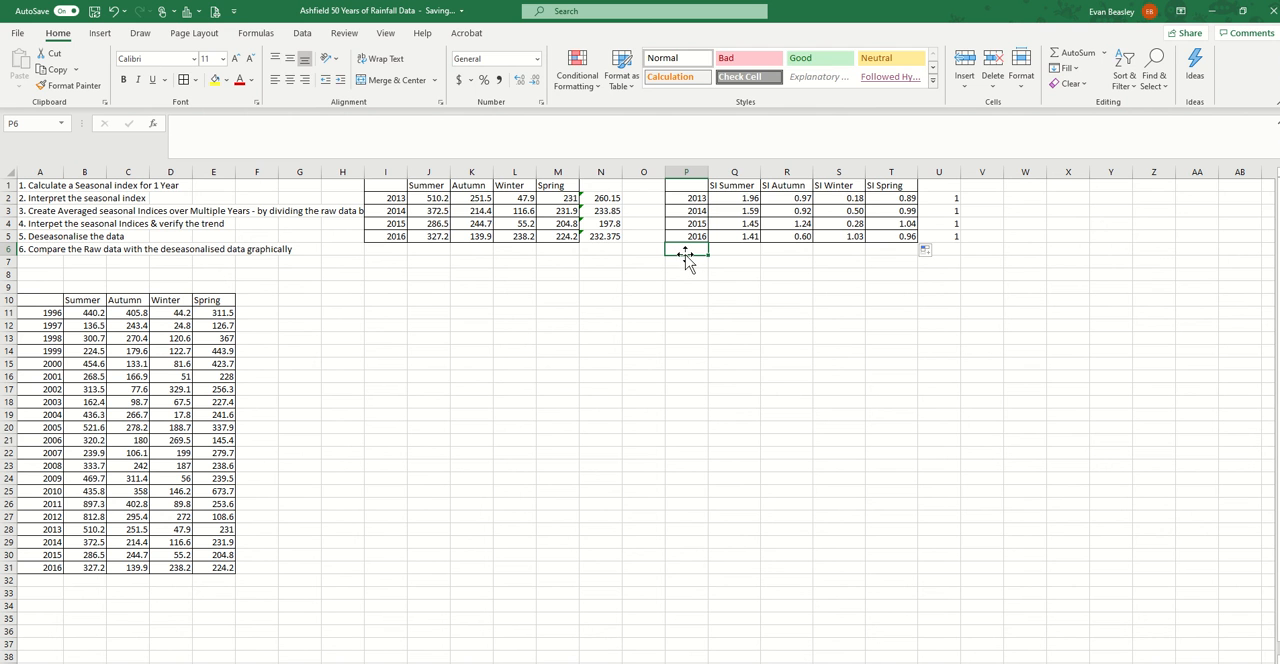
type("Mean")
key("Tab")
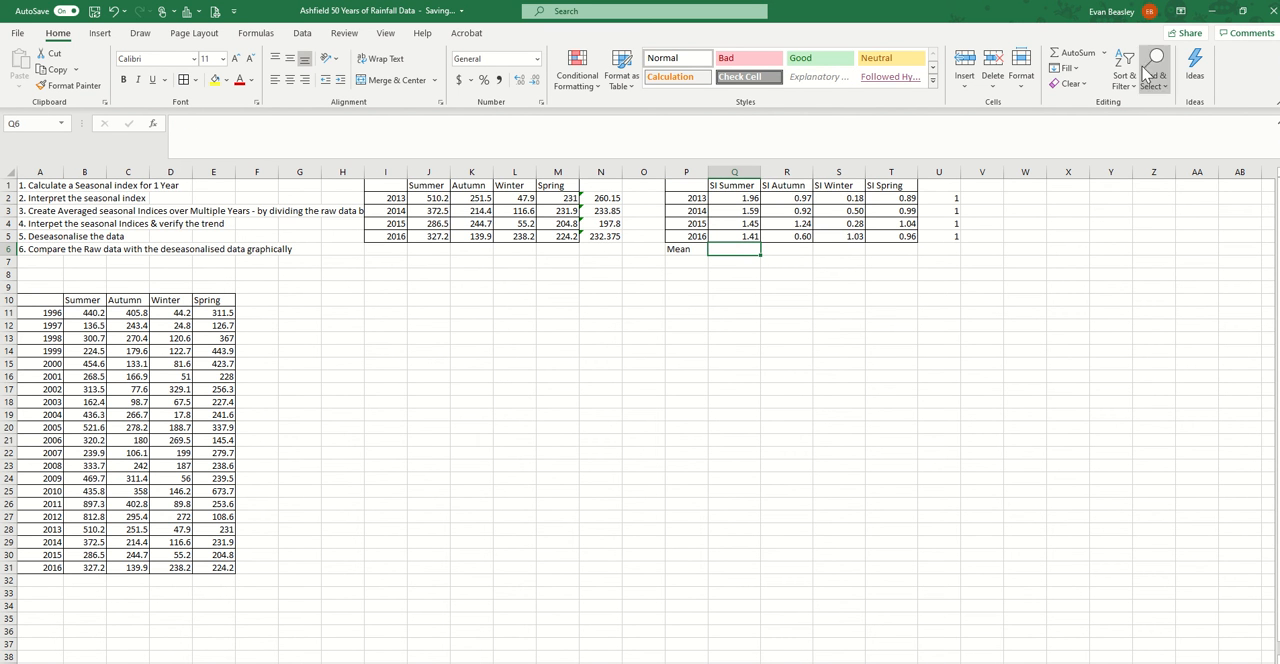
left_click(1104, 52)
left_click(1087, 90)
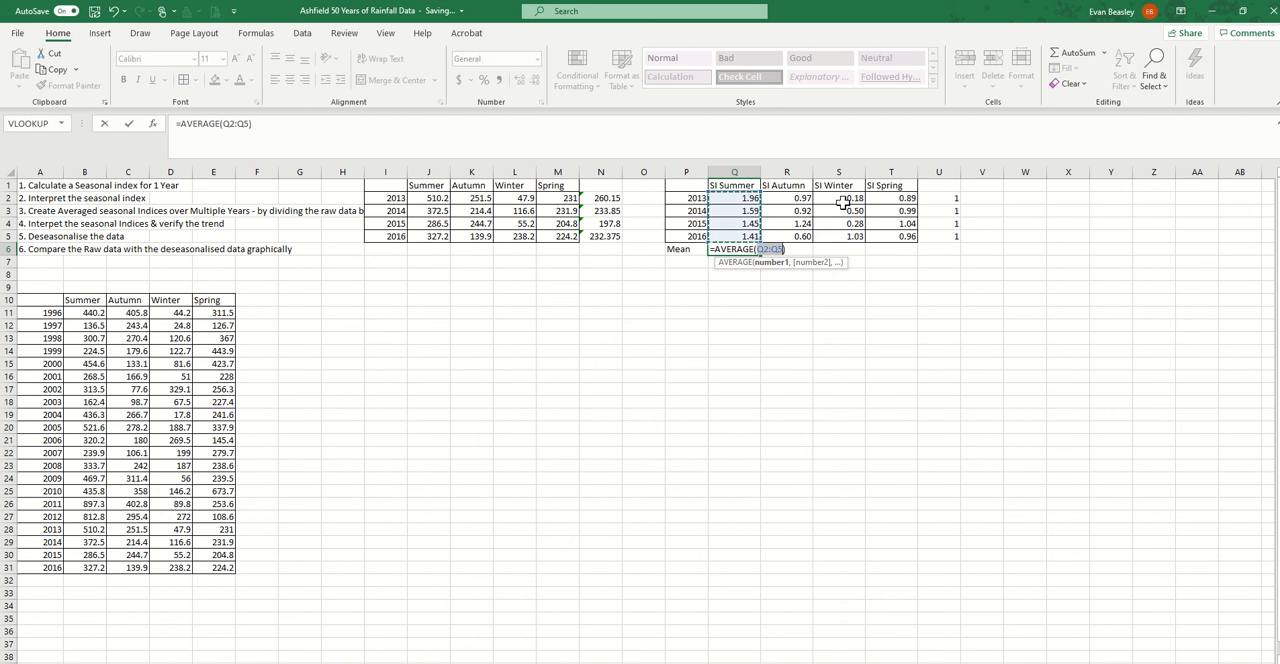
key("Return")
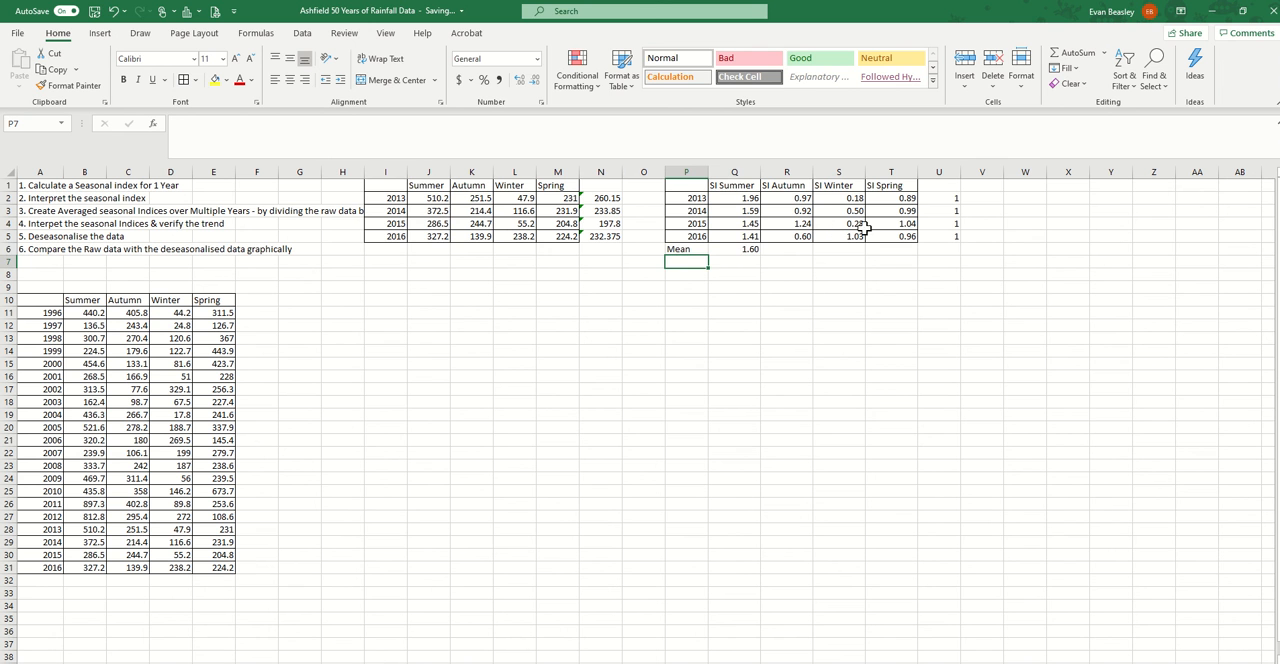
Fill the mean index formula from Q6 across to T6 and check the autumn, winter and spring means
left_click(748, 247)
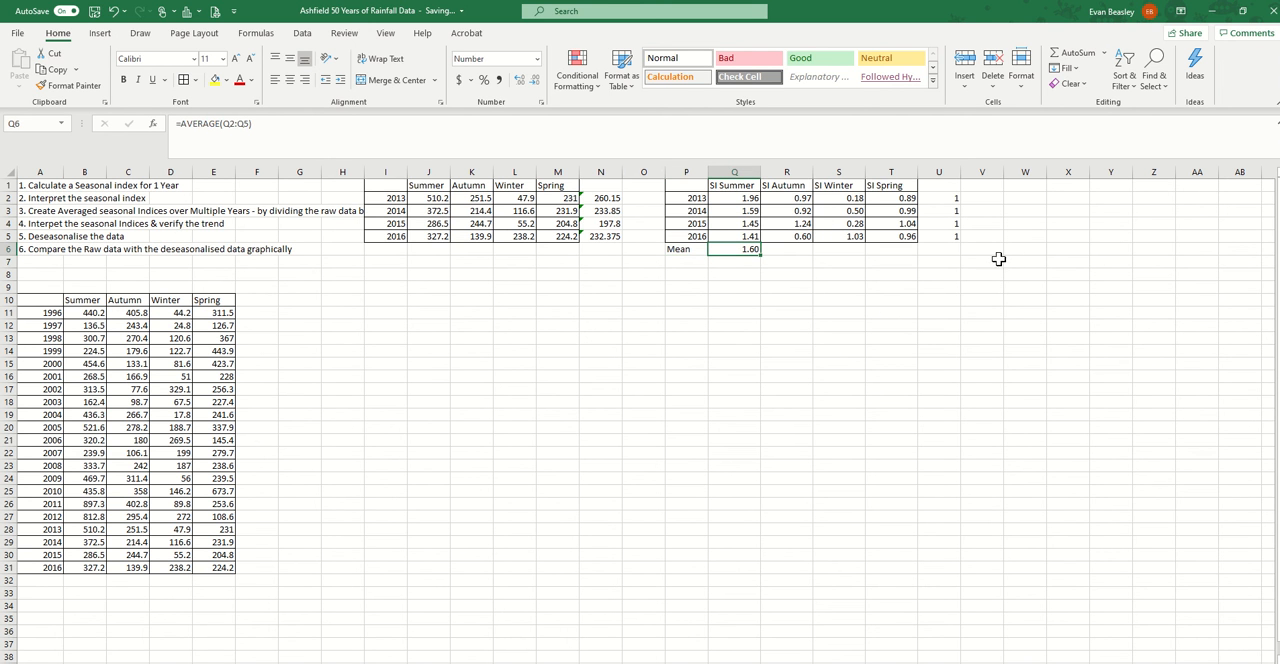
left_click_drag(763, 257, 908, 254)
left_click(795, 246)
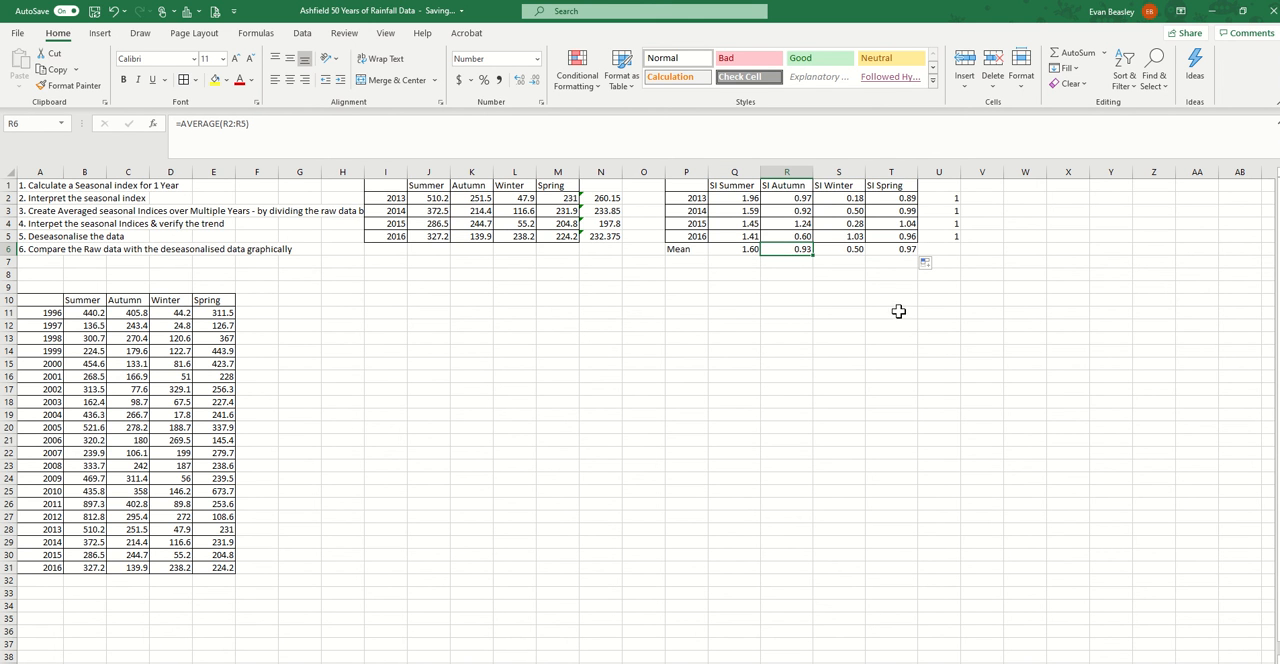
left_click(848, 251)
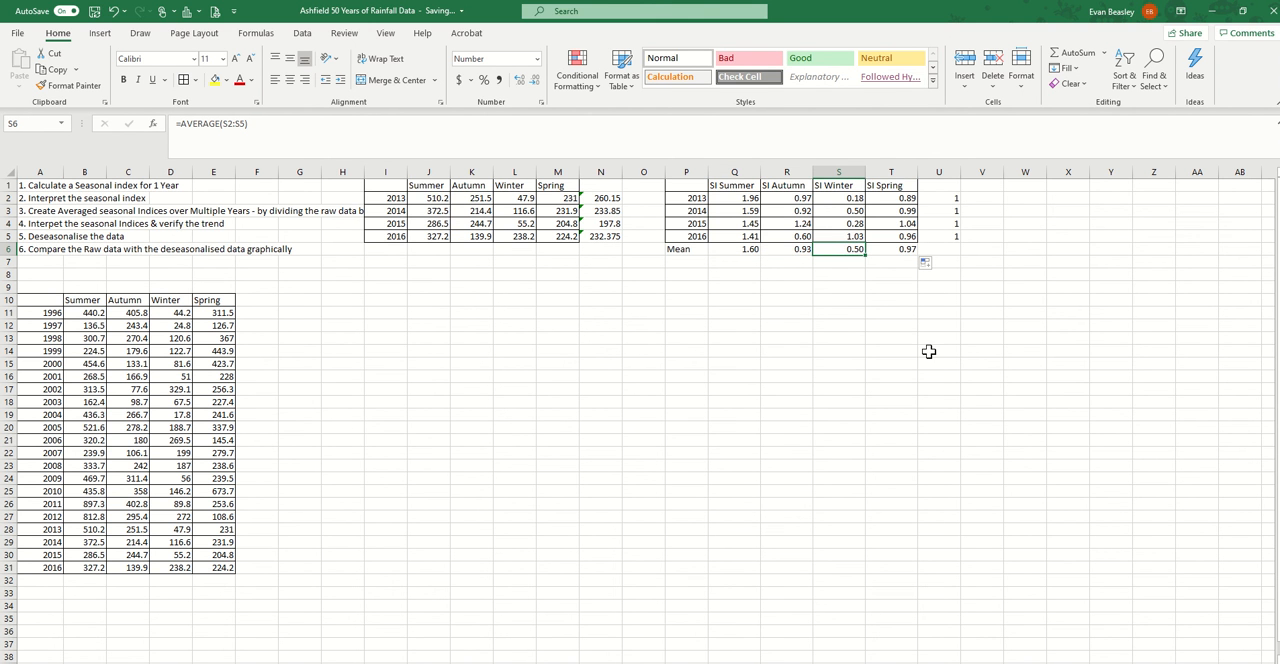
left_click(900, 251)
Extend the index average formula from U5 down to U6 for the Mean row
left_click(948, 235)
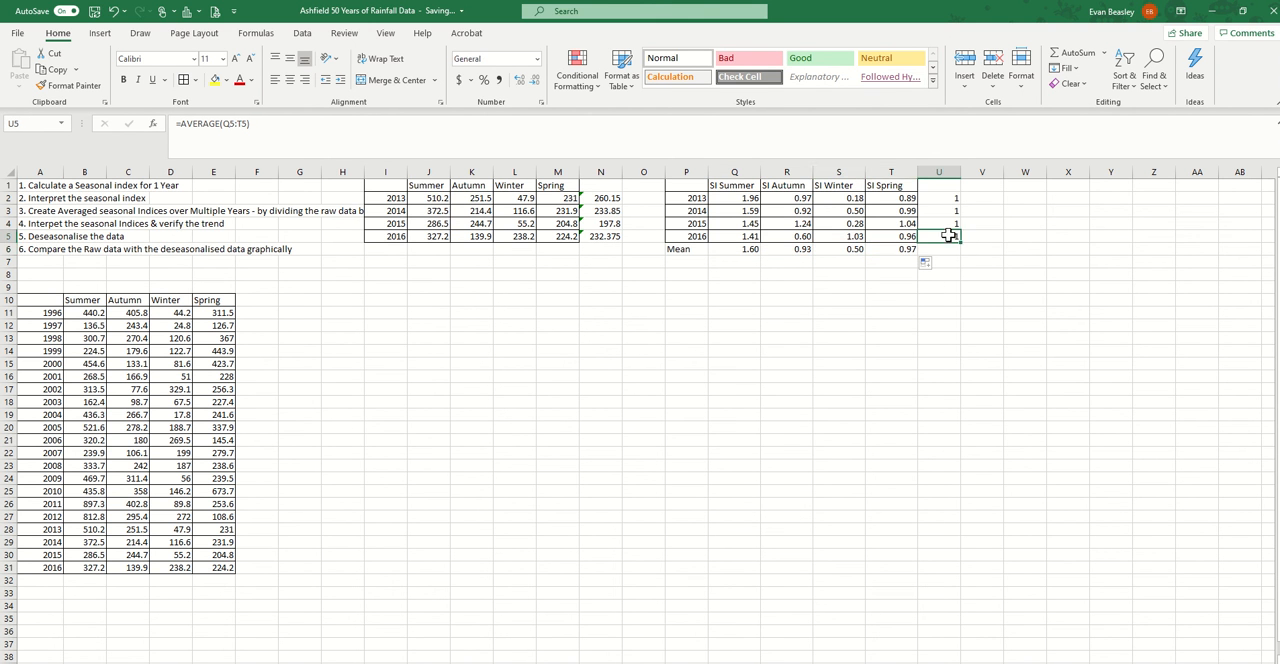
left_click_drag(962, 243, 950, 260)
left_click(946, 250)
left_click(946, 299)
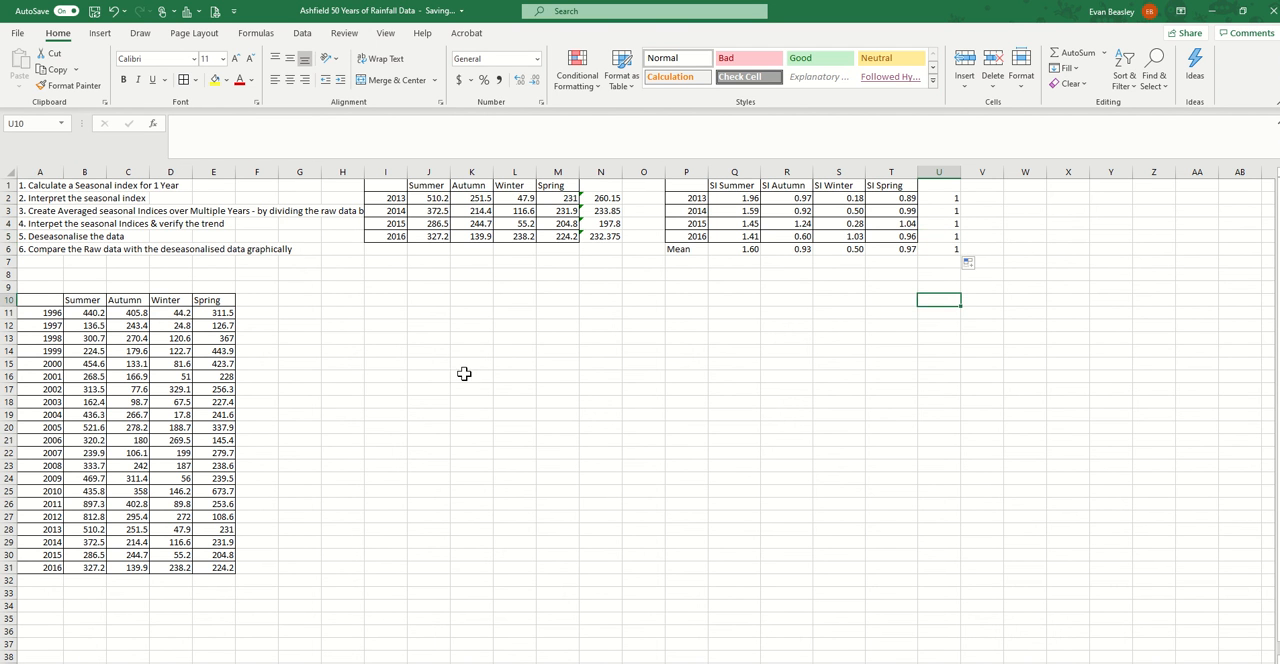
Review tasks 4 to 6 in the task list and the 2013 summer rainfall and seasonal index cells
left_click(25, 224)
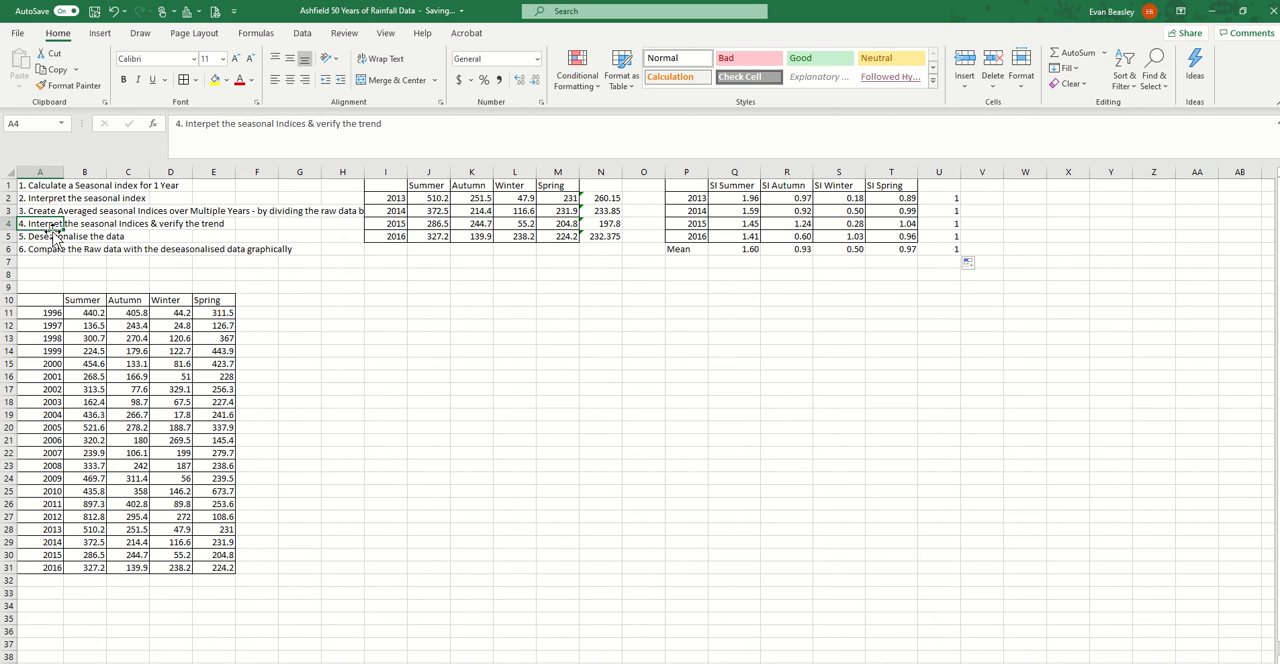
left_click(36, 248)
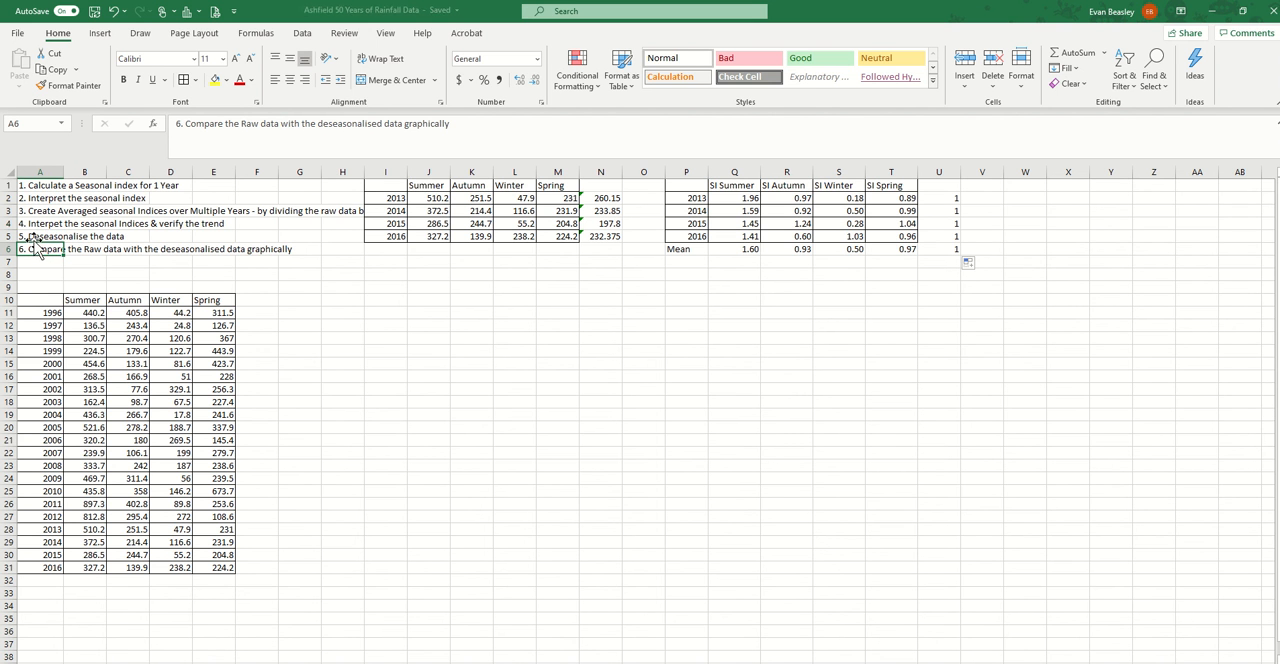
left_click(33, 236)
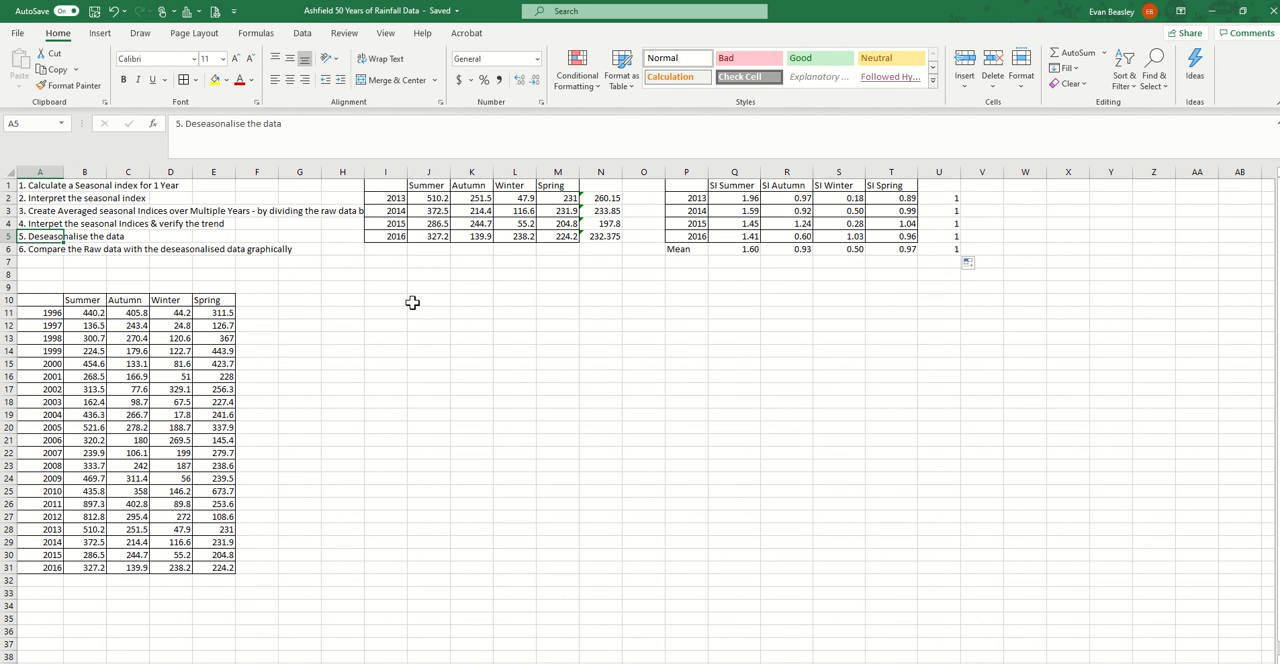
left_click(430, 199)
left_click(742, 198)
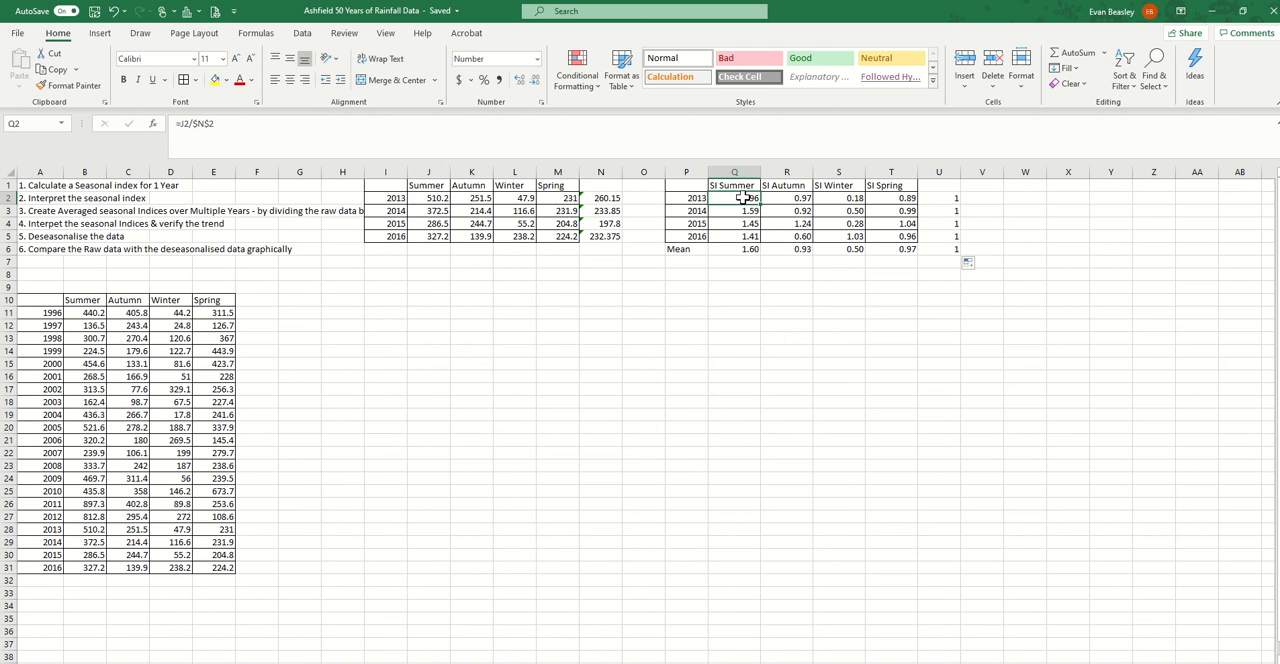
left_click(693, 311)
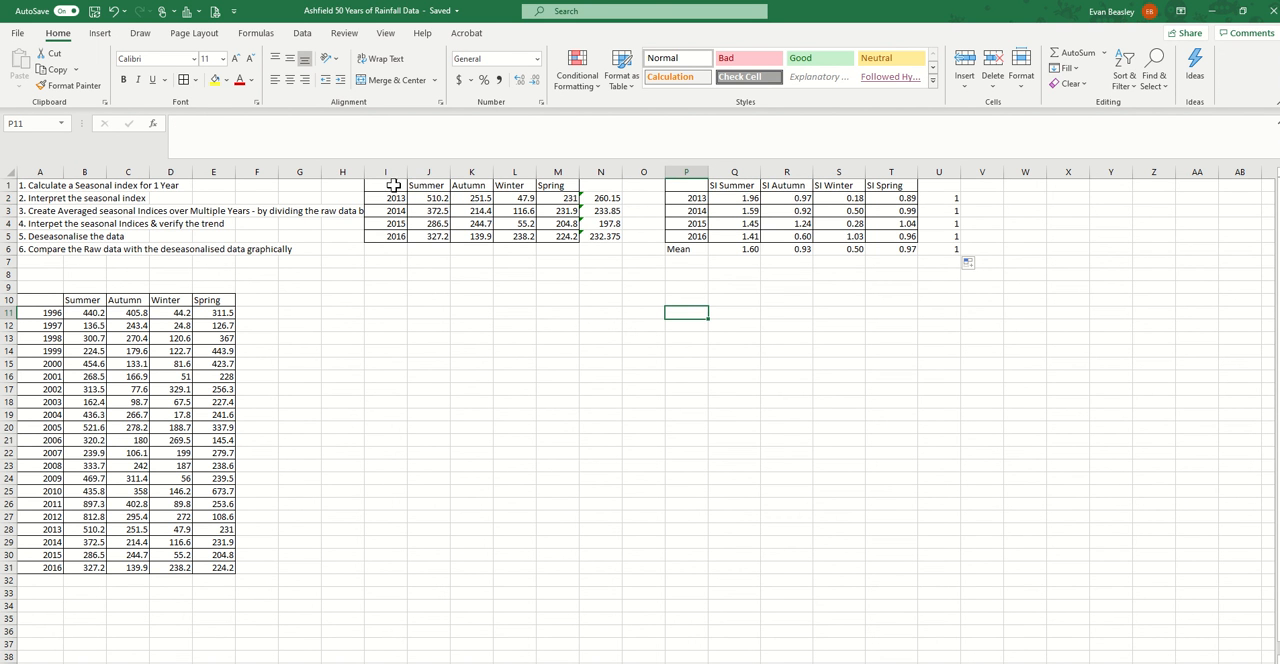
Copy the seasonal index table P1:U6 to P10 and clear the copied values in Q11:U15
left_click_drag(686, 186, 933, 249)
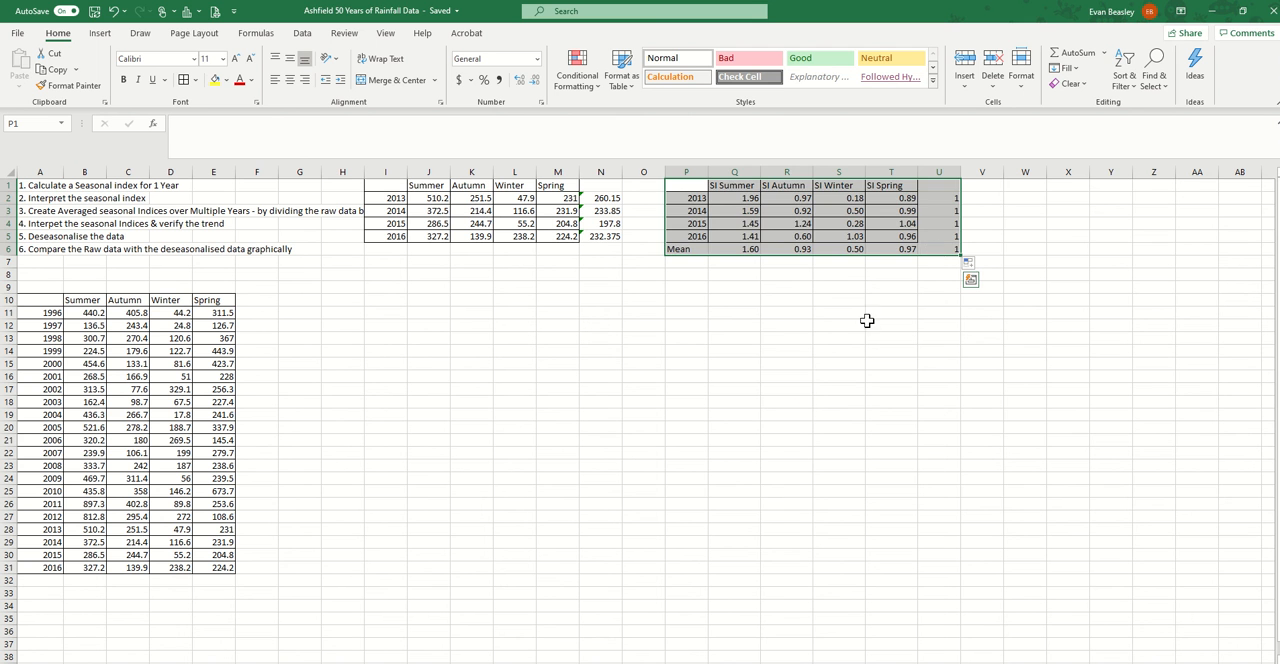
key("ctrl+c")
left_click(694, 299)
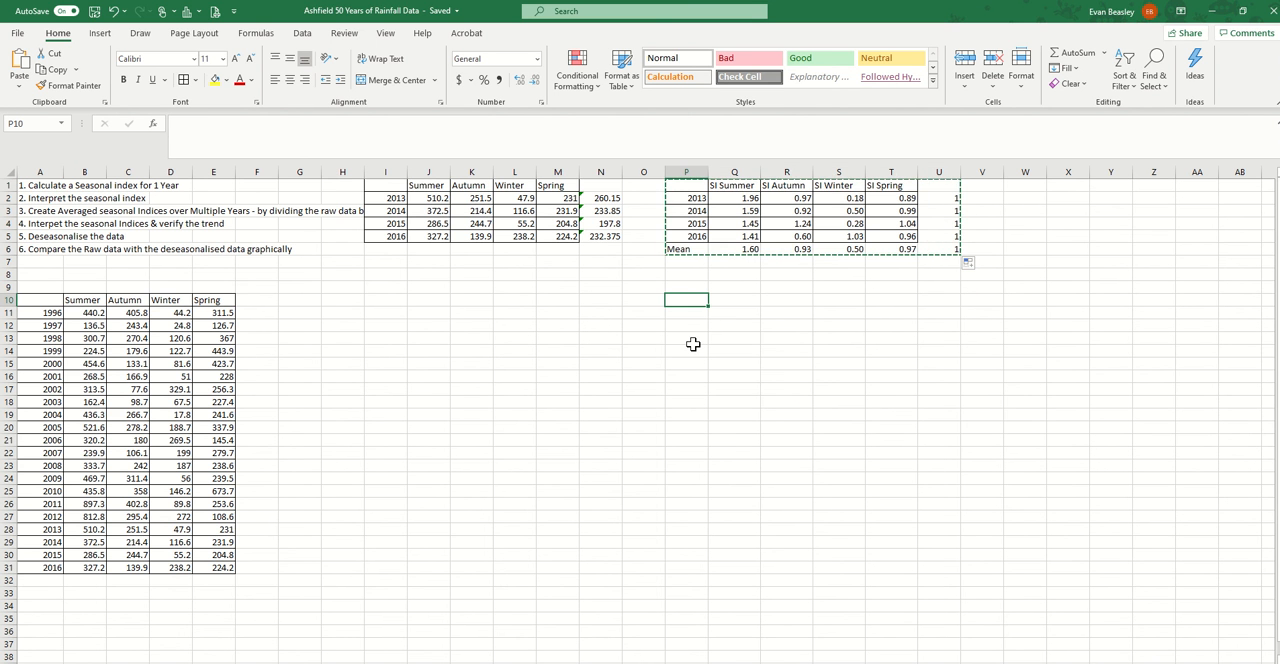
key("ctrl+v")
left_click_drag(740, 316, 947, 364)
key("Delete")
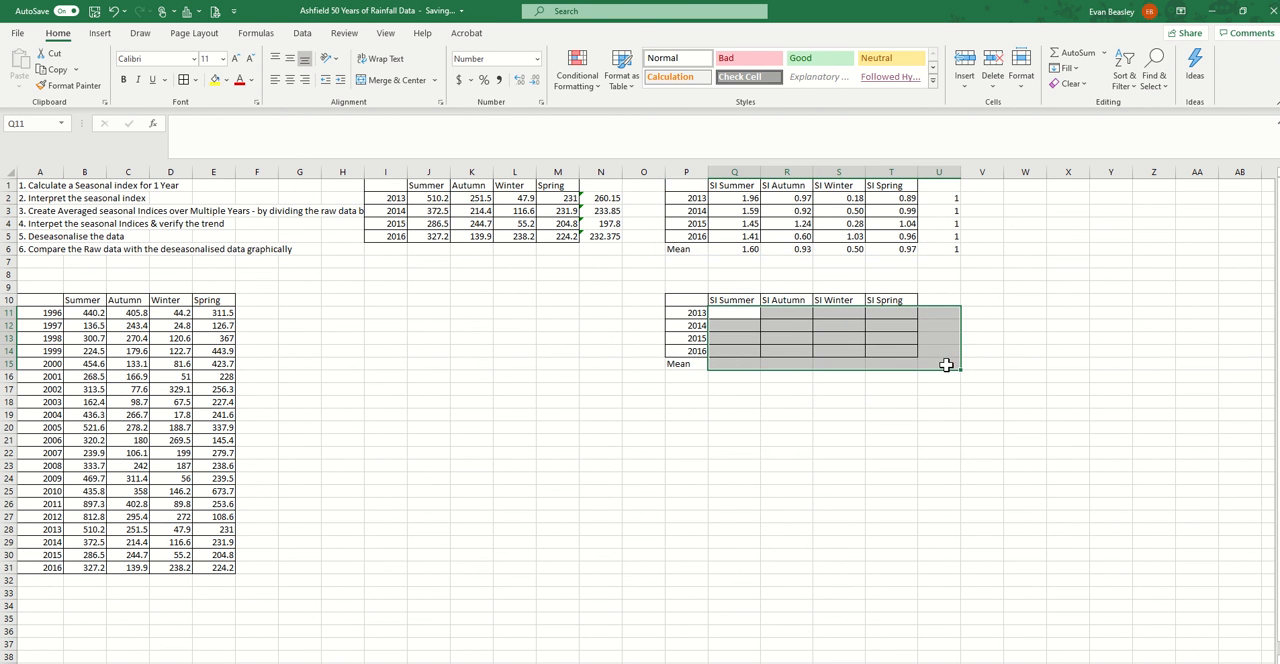
Deseasonalise the 2013 summer rainfall in Q11 with the formula =J2/Q2
left_click(728, 315)
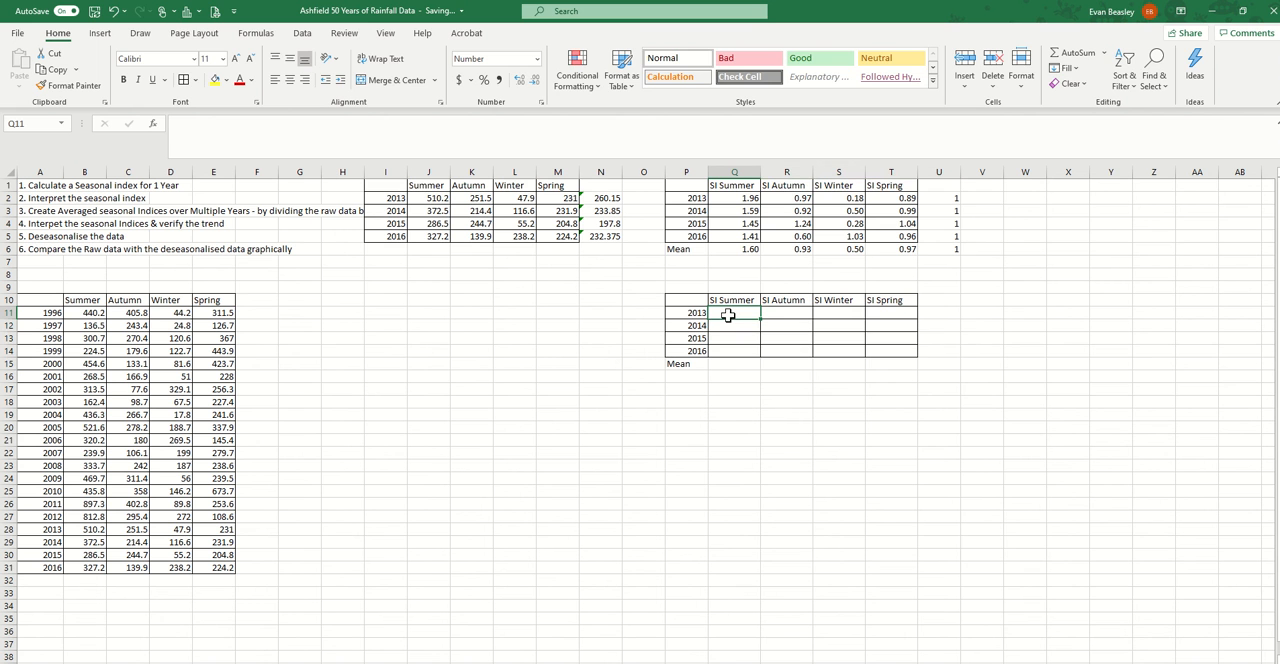
type("=")
left_click(428, 198)
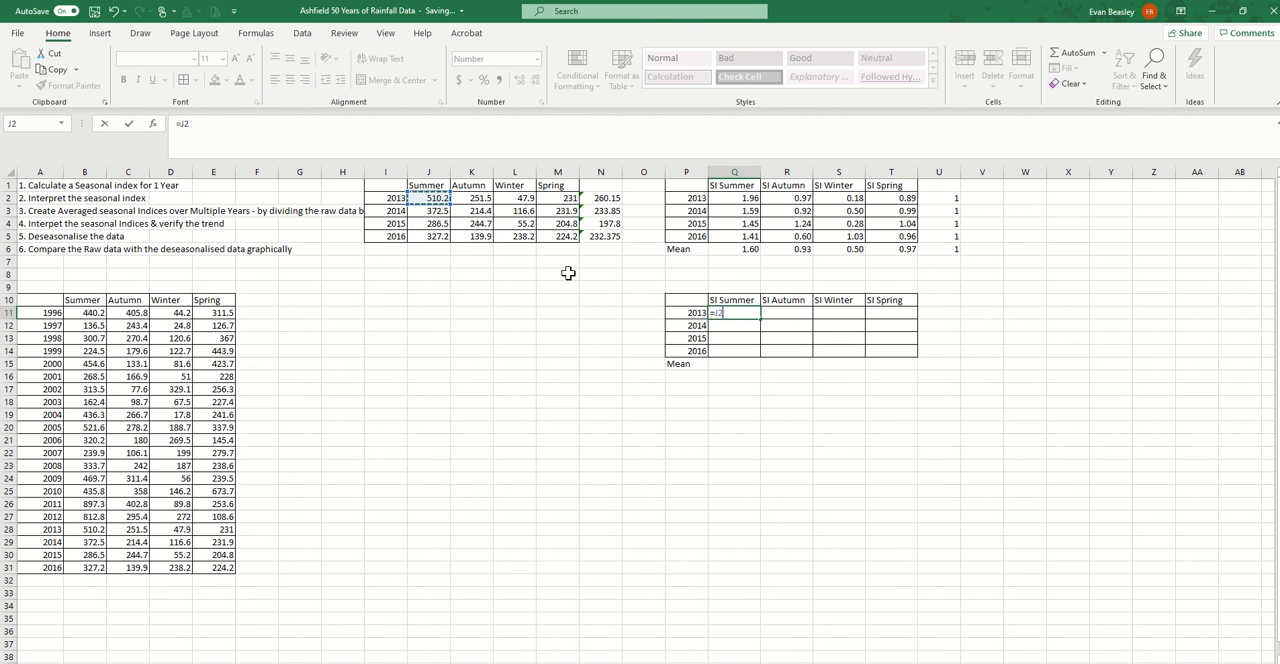
type("/")
left_click(745, 198)
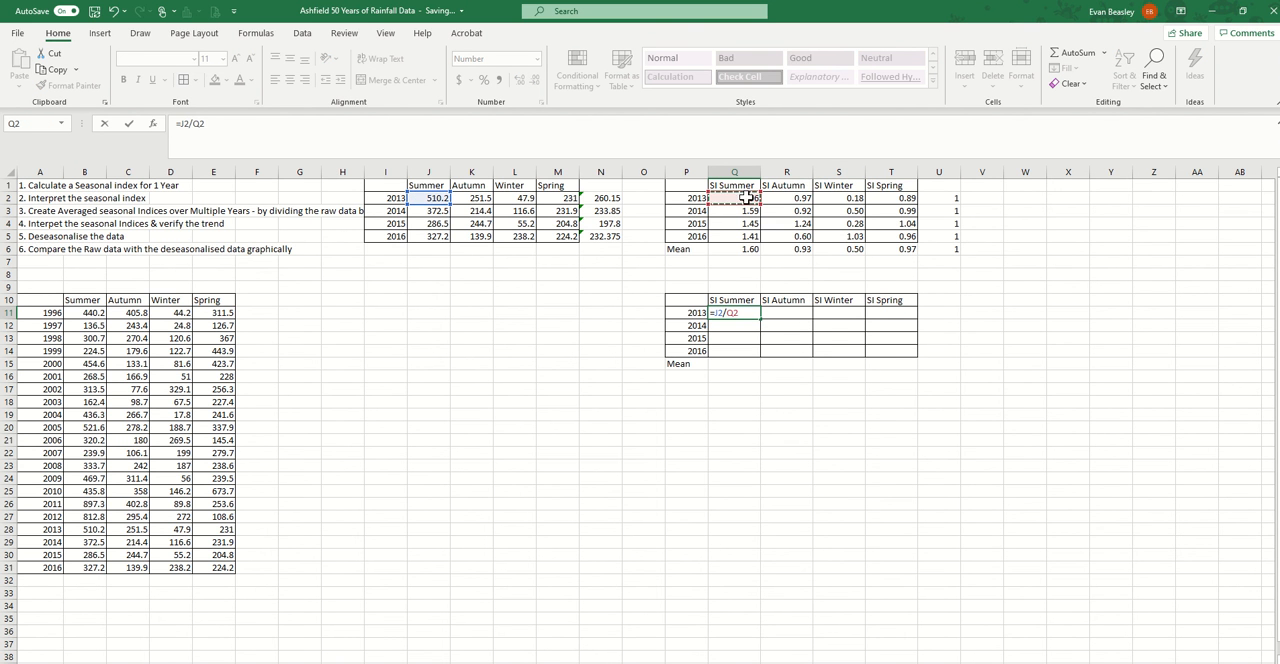
key("Return")
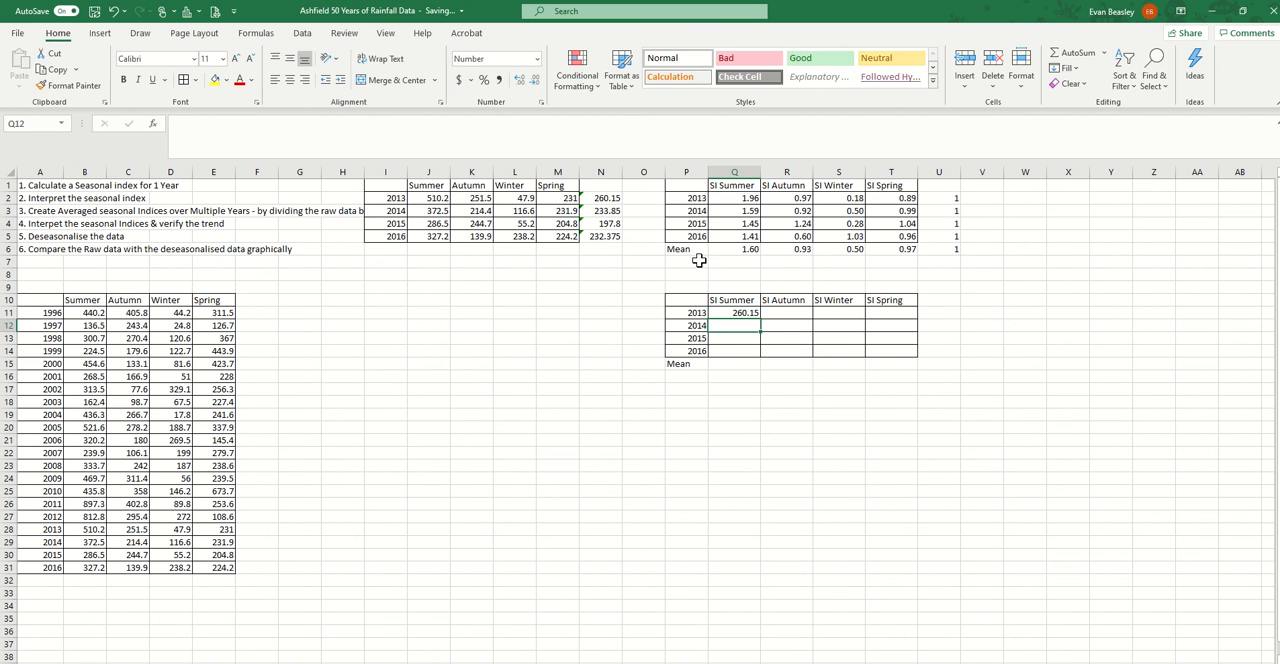
Fill the deseasonalised summer formula from Q11 down to Q14 and check the references in the 2016 cell
left_click(749, 314)
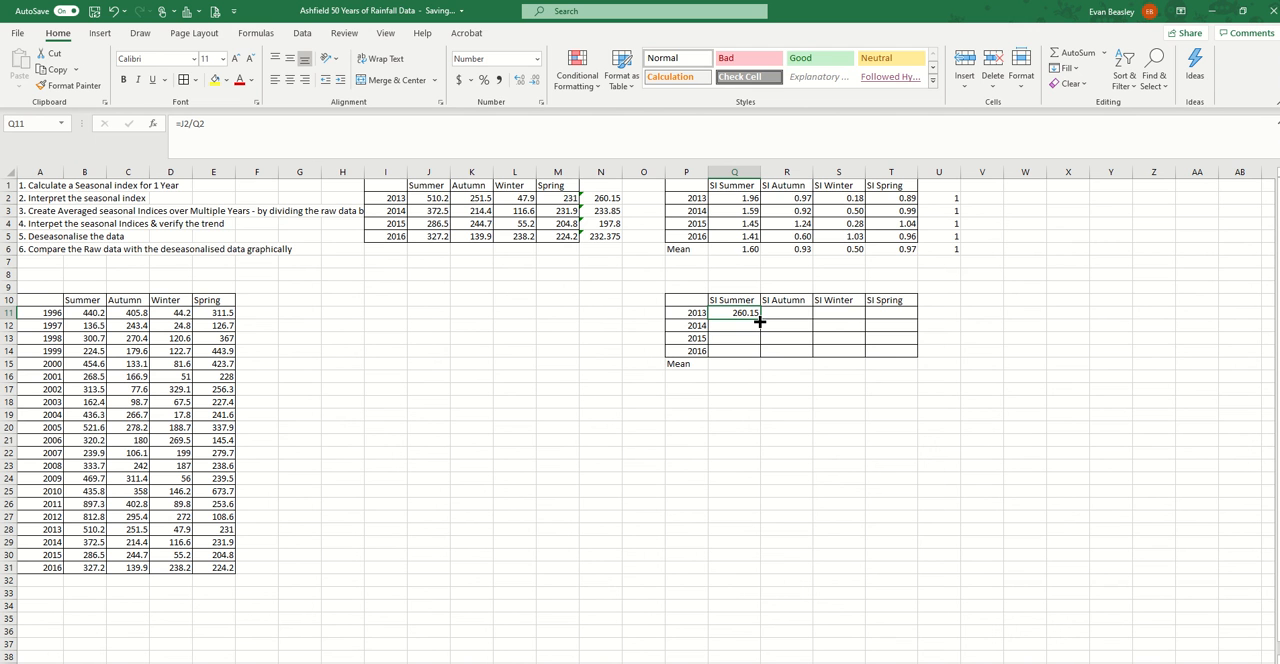
left_click_drag(760, 318, 760, 354)
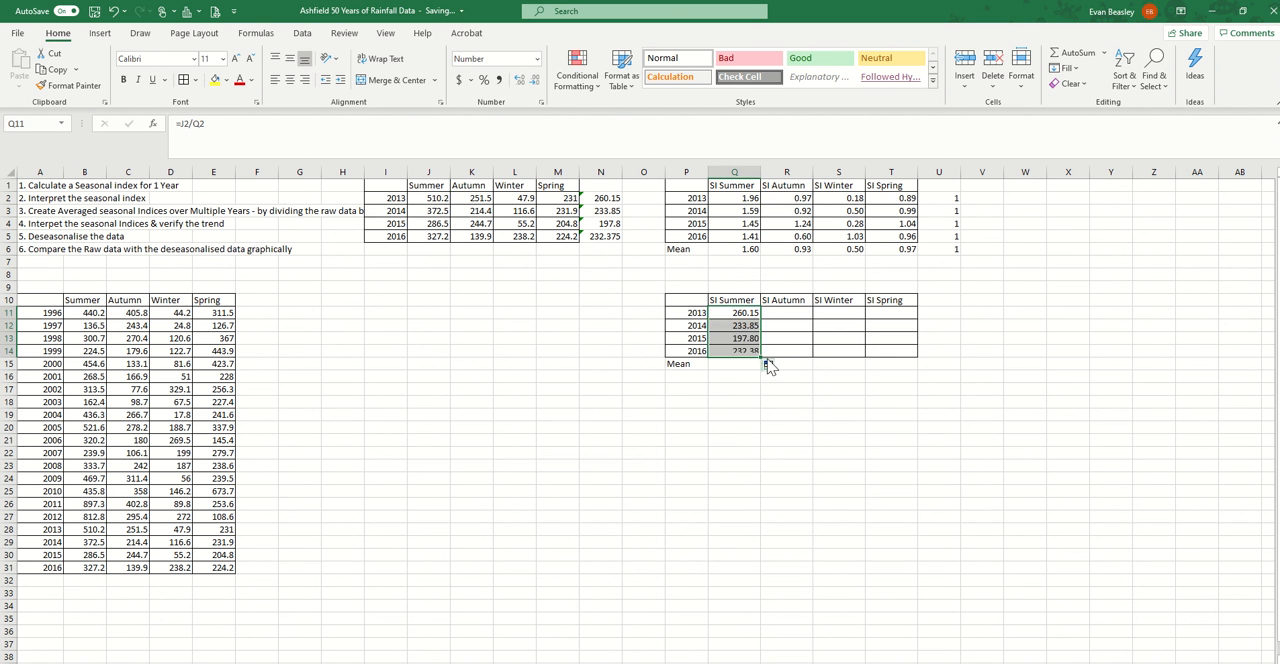
left_click(748, 351)
left_click(194, 123)
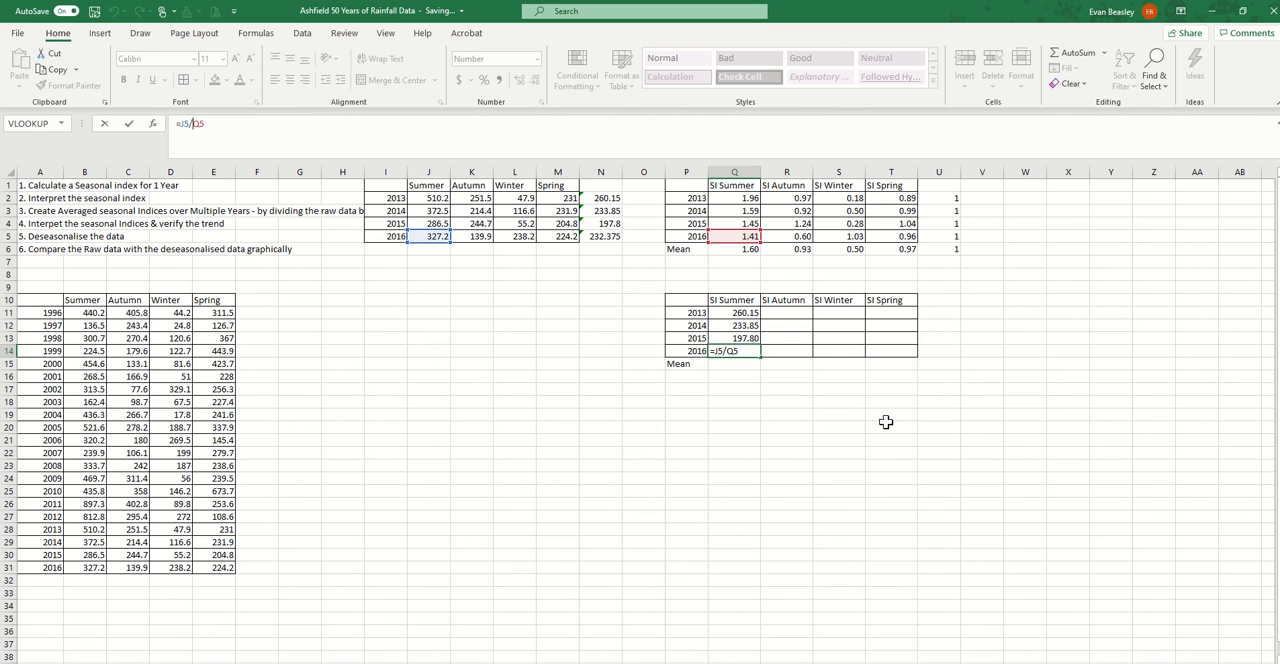
key("Return")
Deseasonalise the 2013 autumn rainfall in R11 with the formula =K2/R2
left_click(785, 316)
type("=")
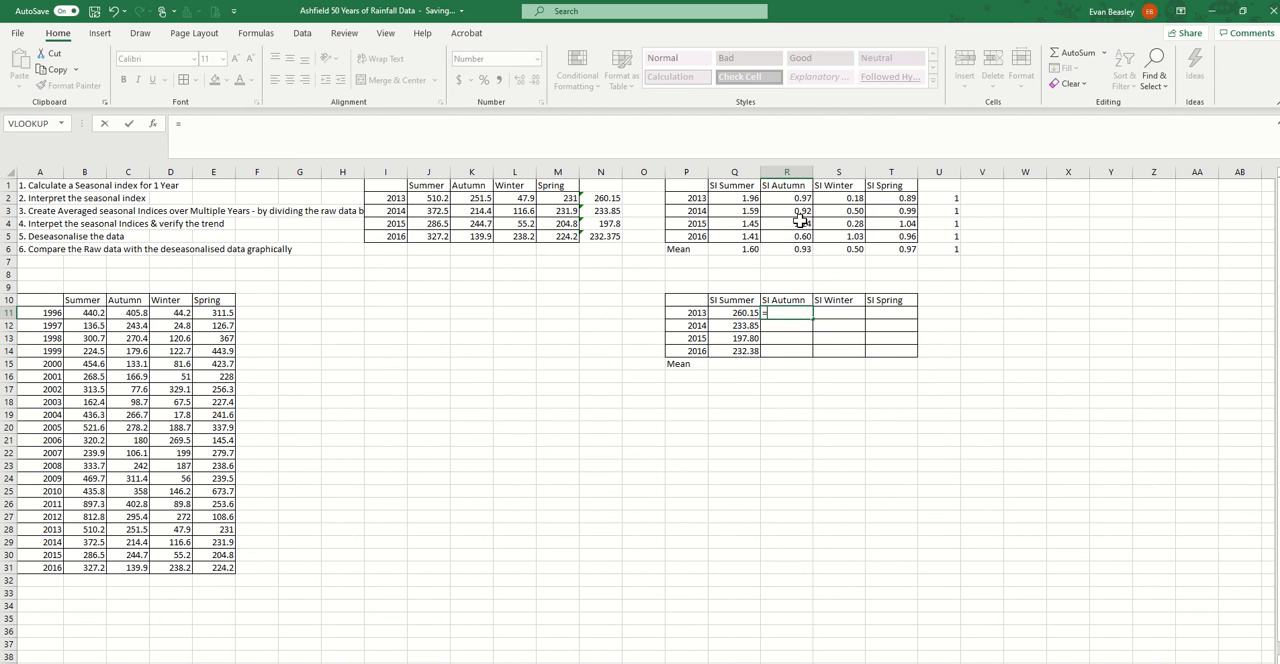
left_click(787, 199)
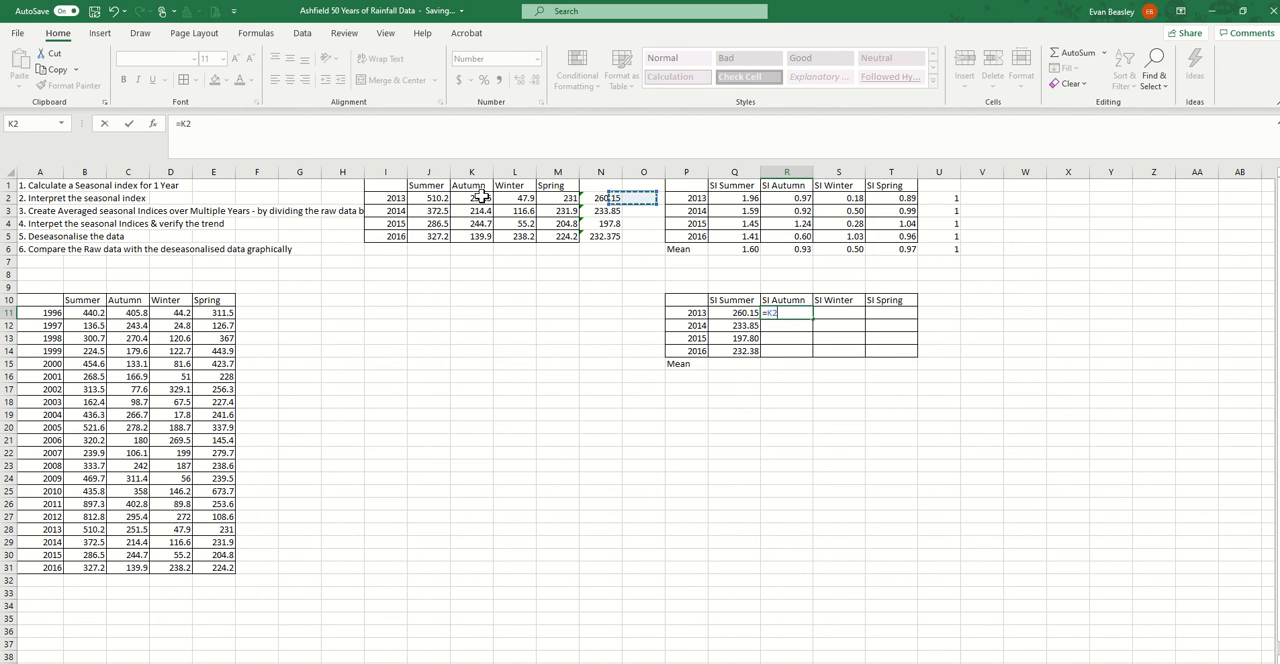
left_click(476, 198)
type("/")
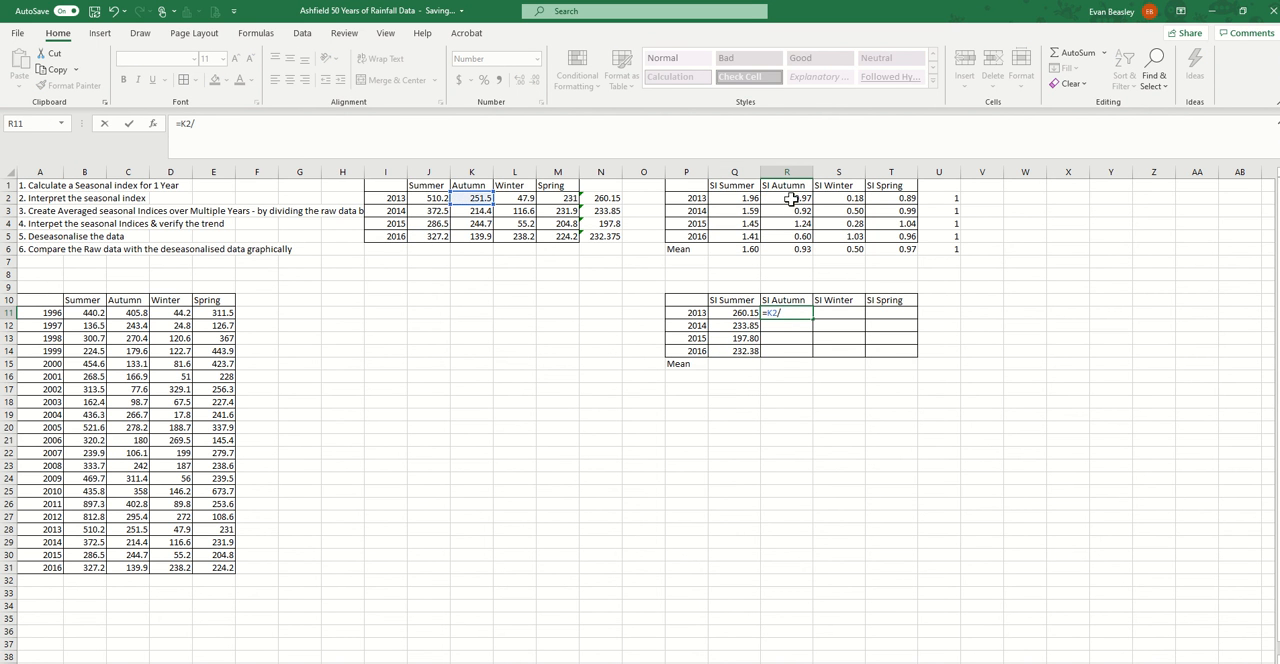
left_click(791, 199)
key("Return")
Fill the deseasonalised autumn formula from R11 across to T11 and check the references in the 2013 spring cell
left_click(810, 315)
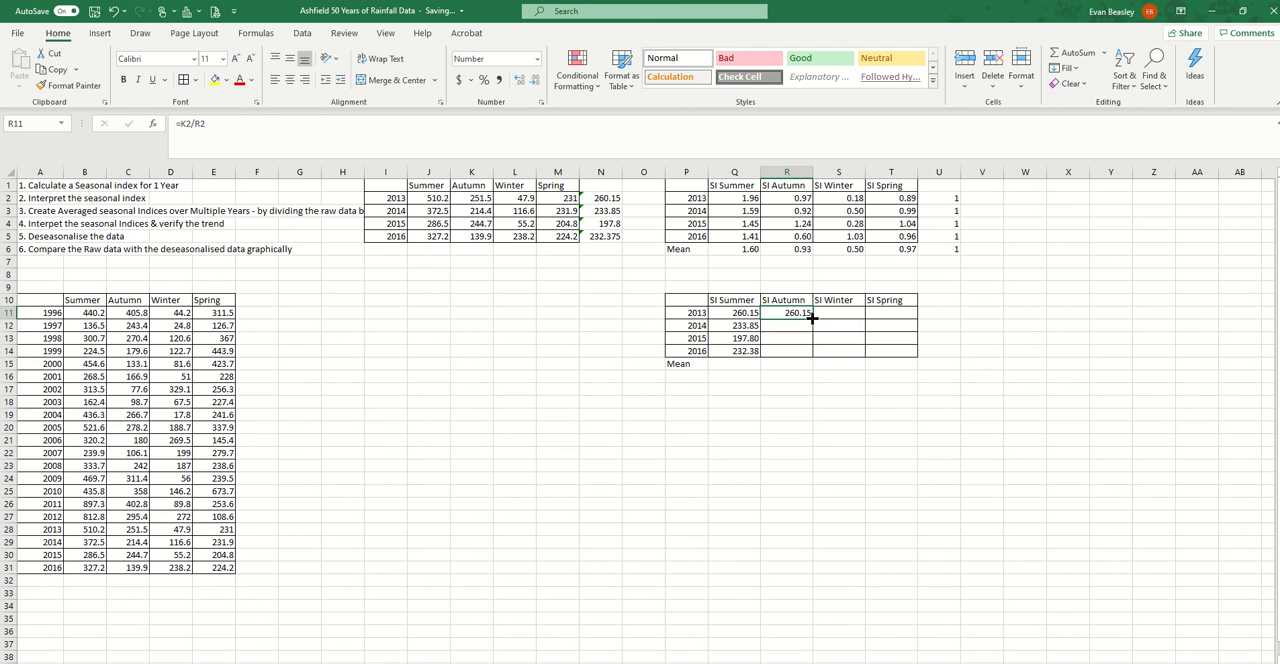
left_click_drag(815, 321, 907, 322)
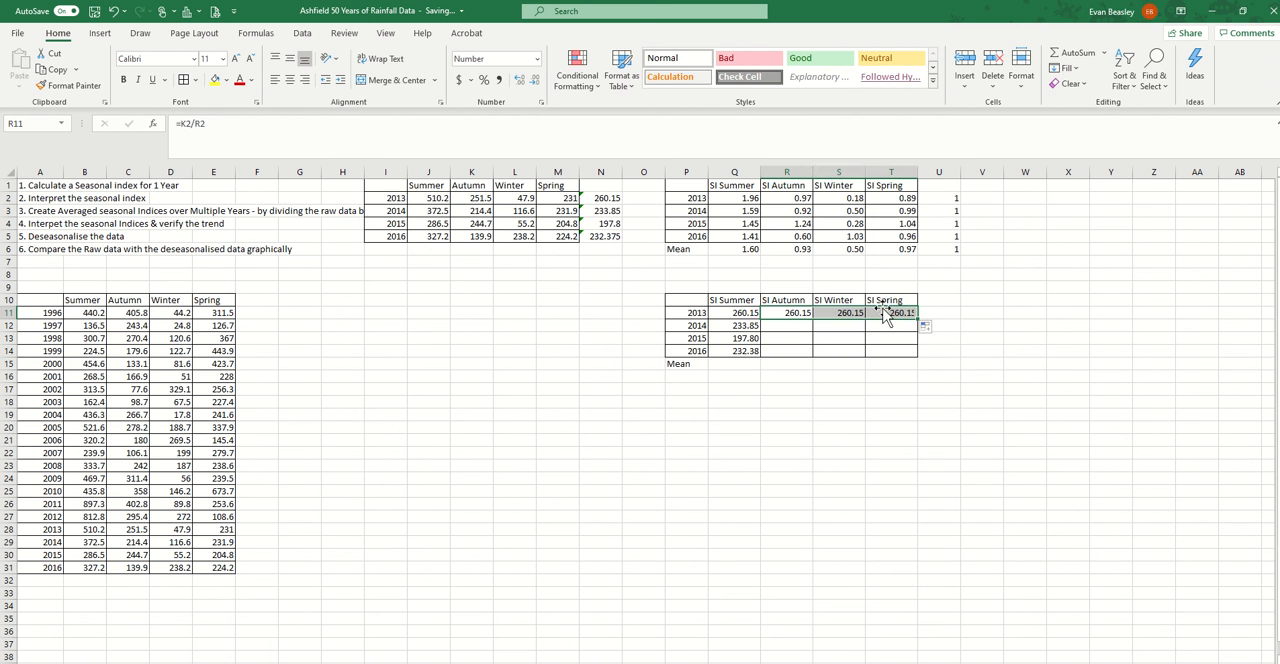
left_click(888, 312)
left_click(186, 125)
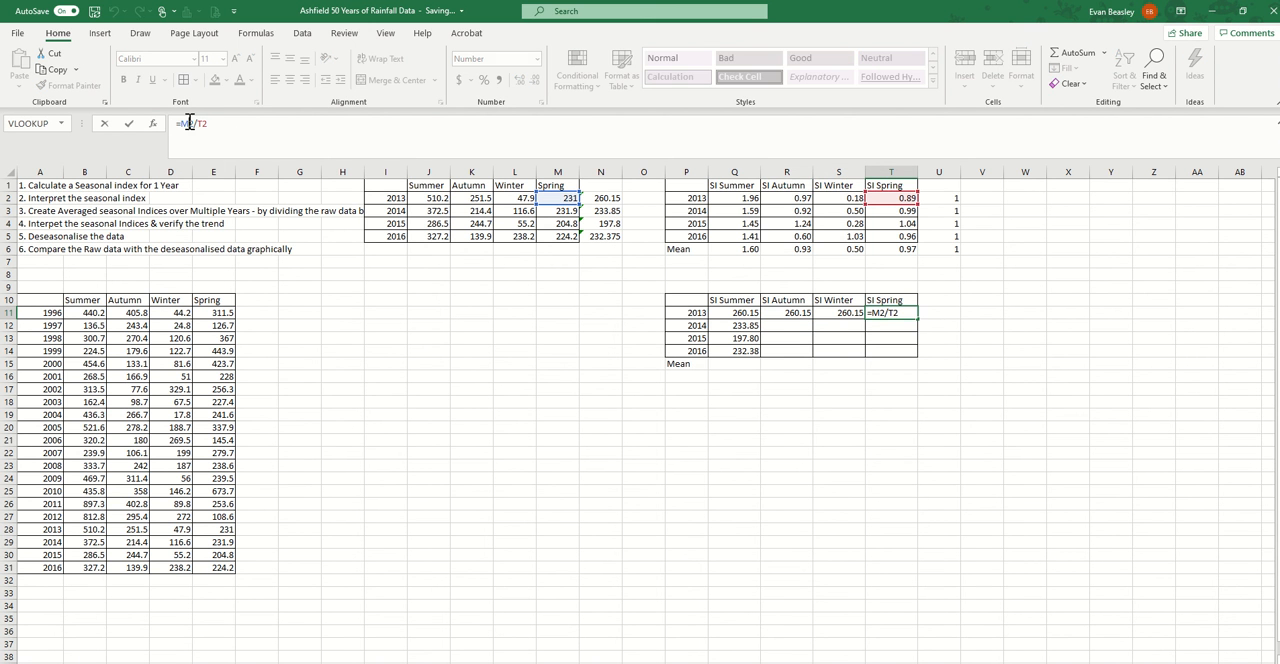
key("Escape")
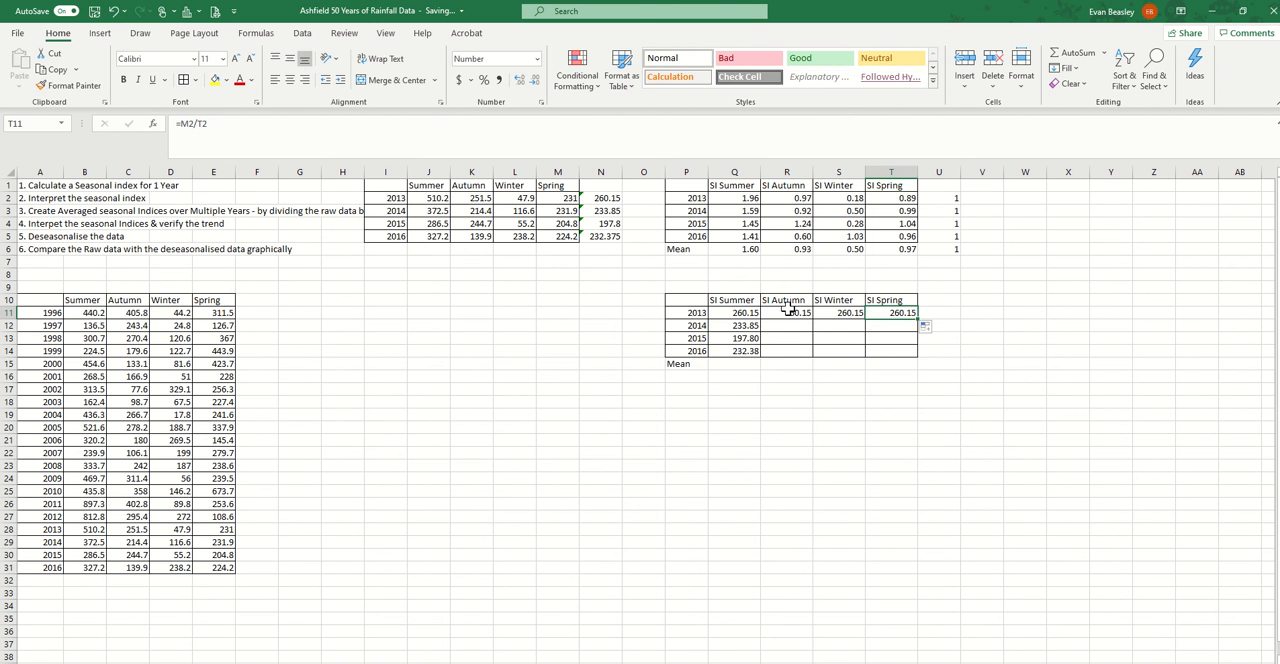
Fill the 2013 formulas in R11:T11 down to row 14 and review the deseasonalised table P10:T14
left_click_drag(789, 311, 890, 316)
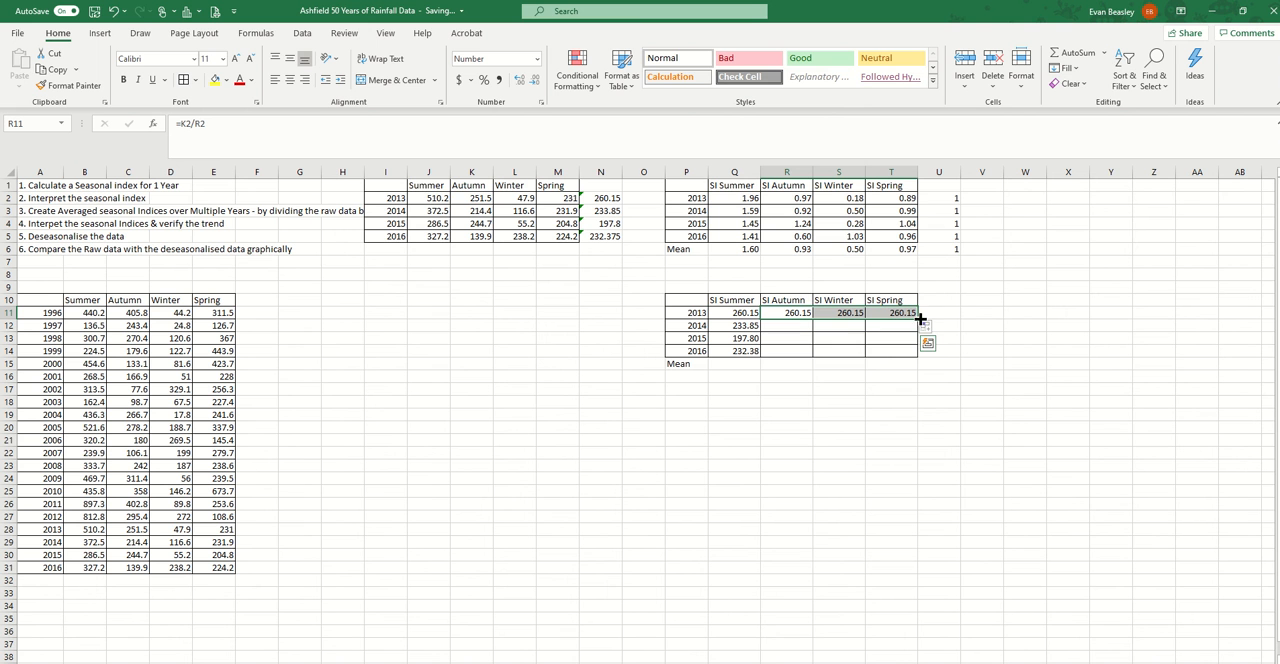
left_click_drag(920, 318, 915, 355)
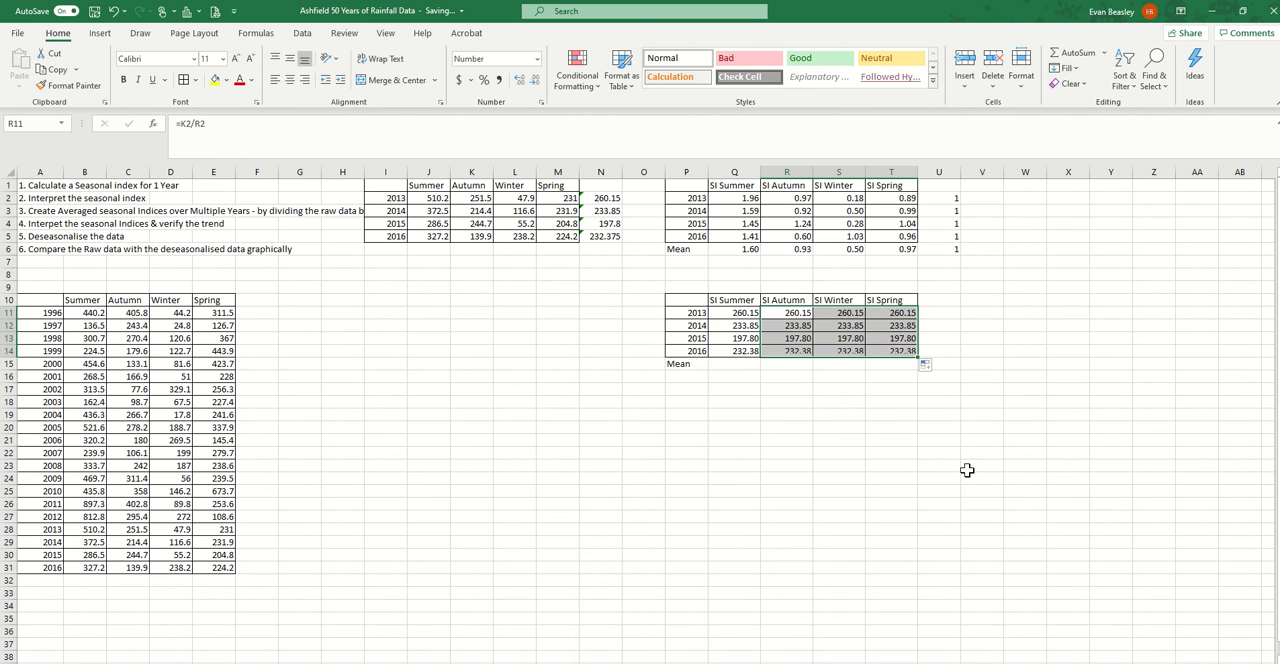
left_click(967, 470)
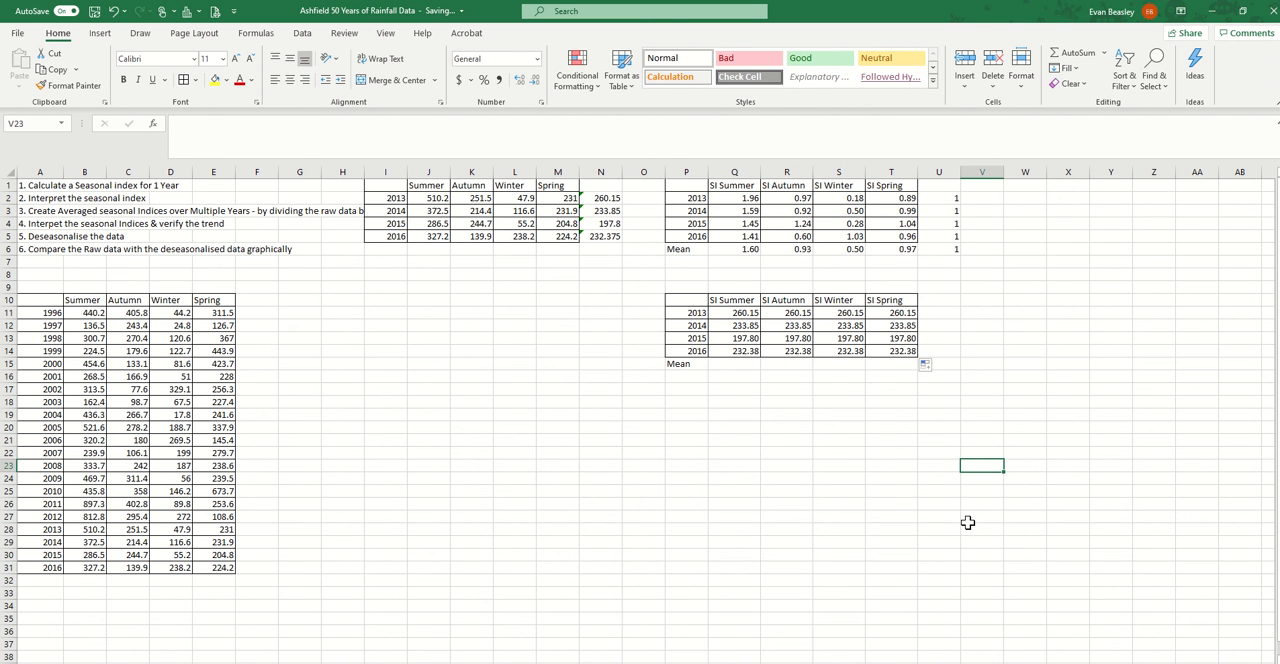
left_click_drag(686, 302, 892, 352)
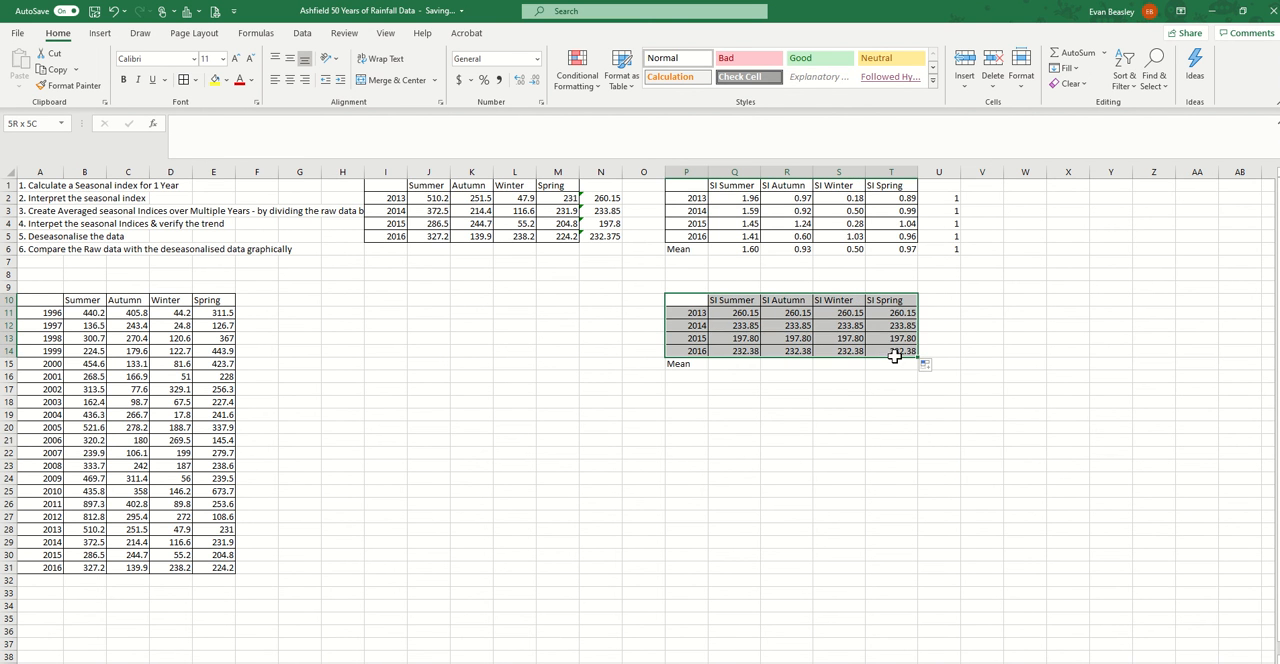
left_click(783, 425)
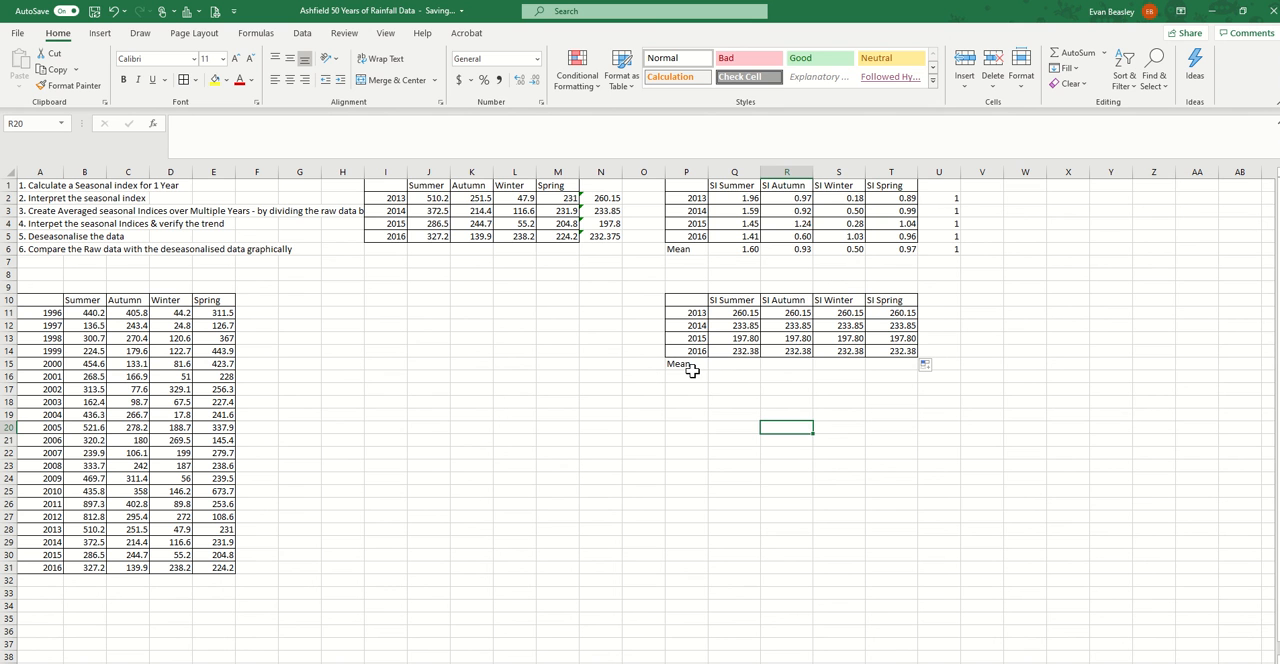
Calculate the mean of the deseasonalised summer values in Q15 as the average of Q11:Q14
left_click(692, 370)
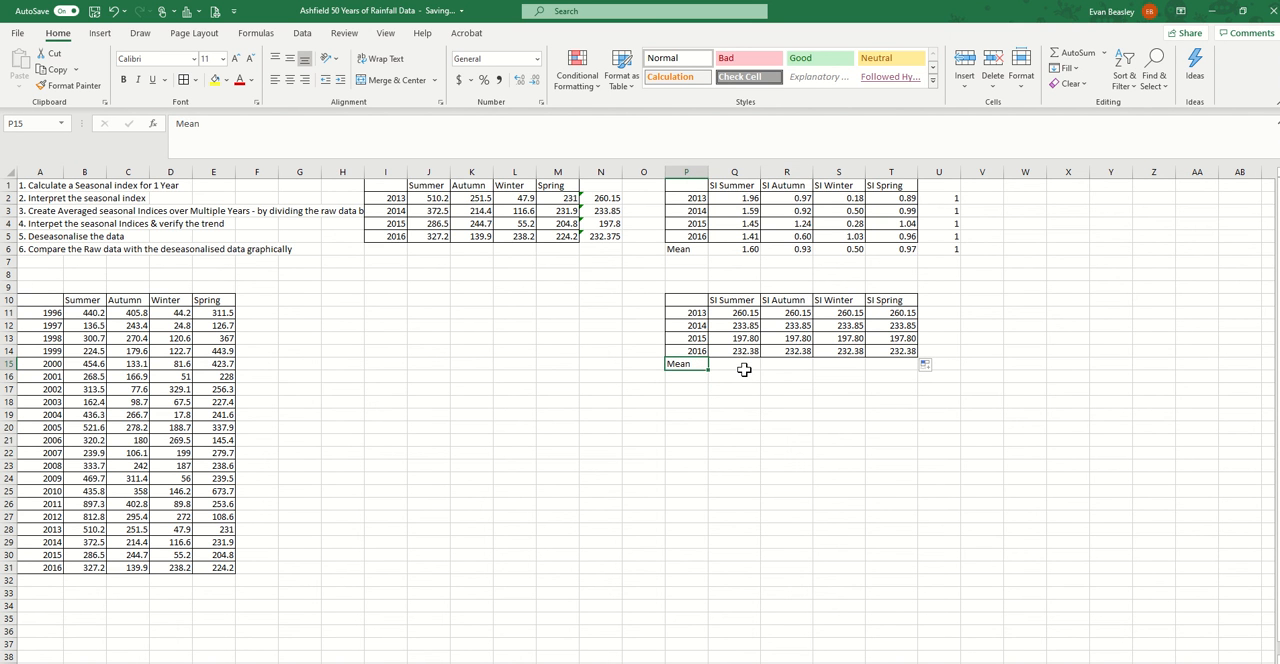
left_click(744, 370)
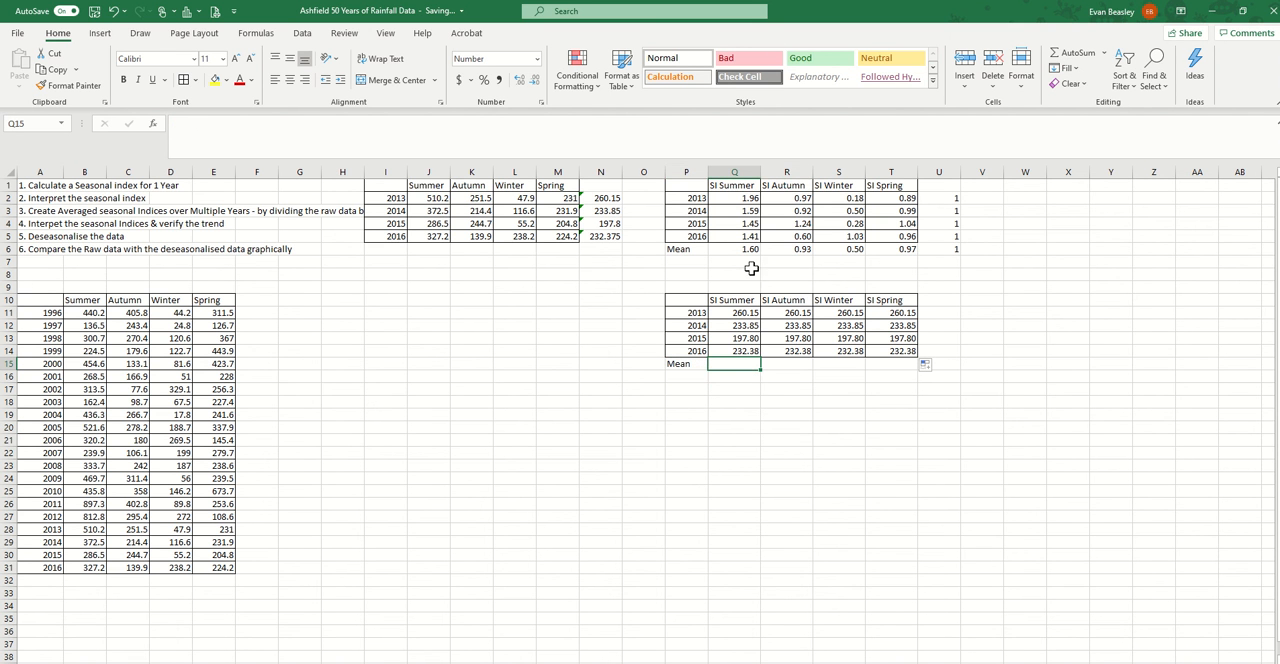
left_click(1104, 53)
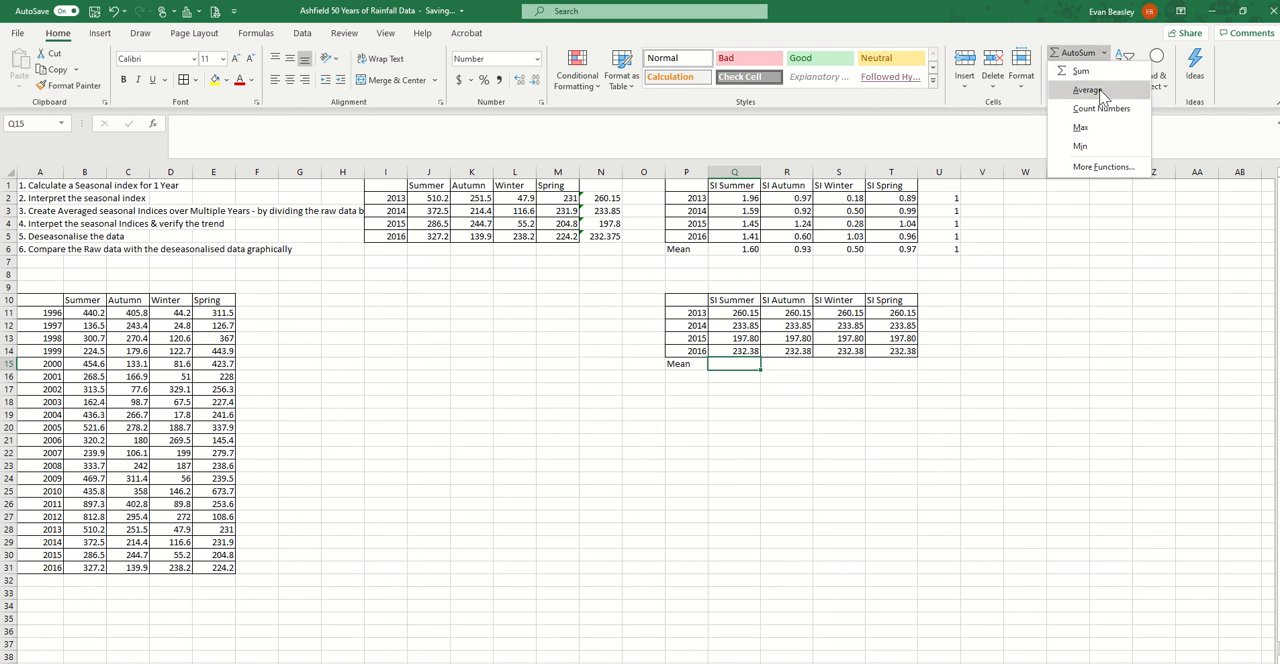
left_click(1086, 89)
key("Return")
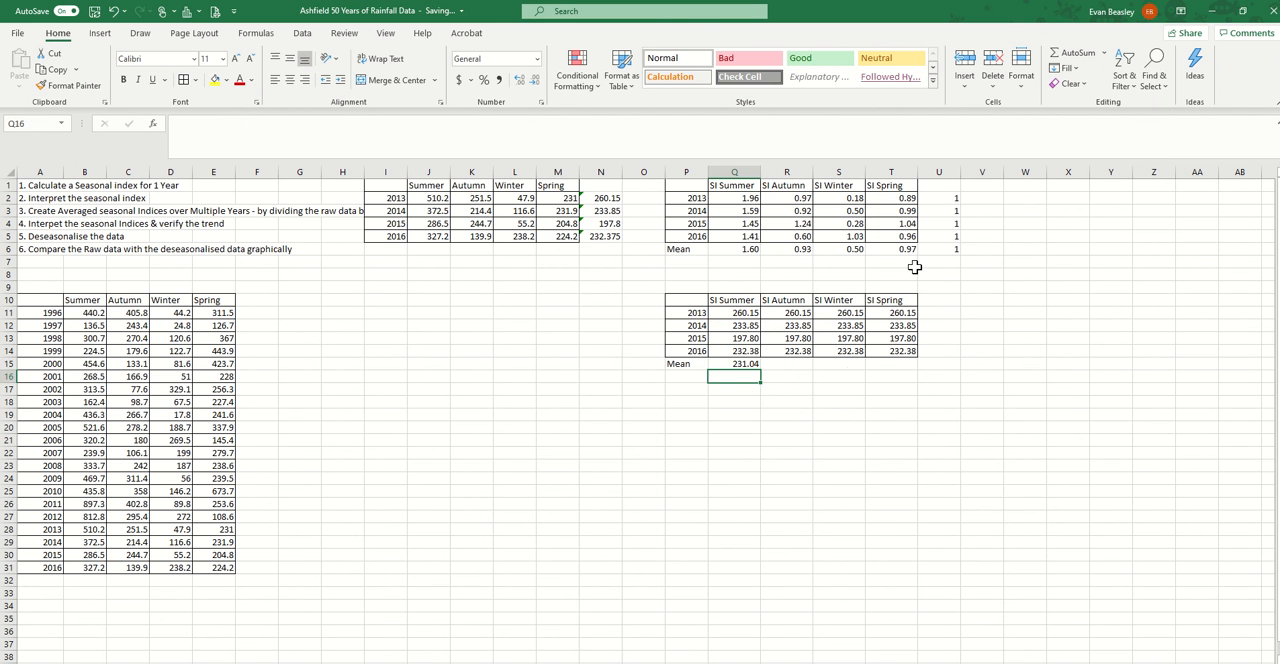
Fill the mean formula from Q15 across to T15 for the remaining seasons
left_click(752, 364)
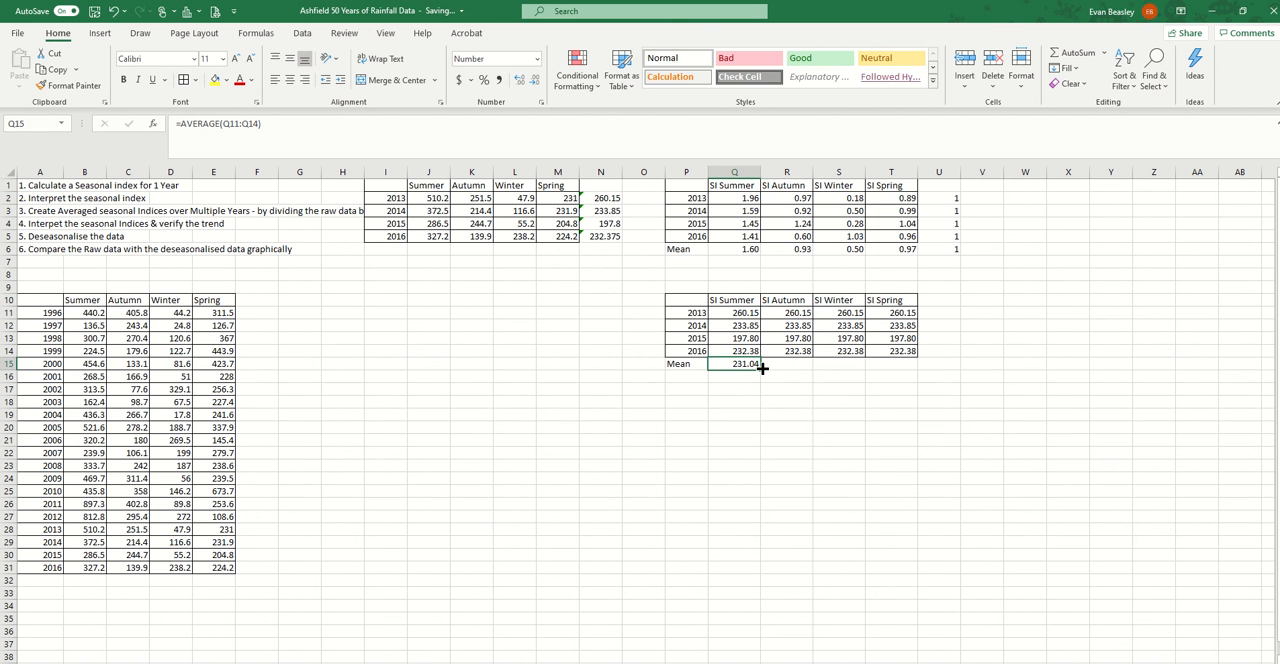
mouse_move(762, 368)
left_mouse_down()
mouse_move(910, 371)
mouse_move(748, 368)
left_mouse_up()
left_click(877, 427)
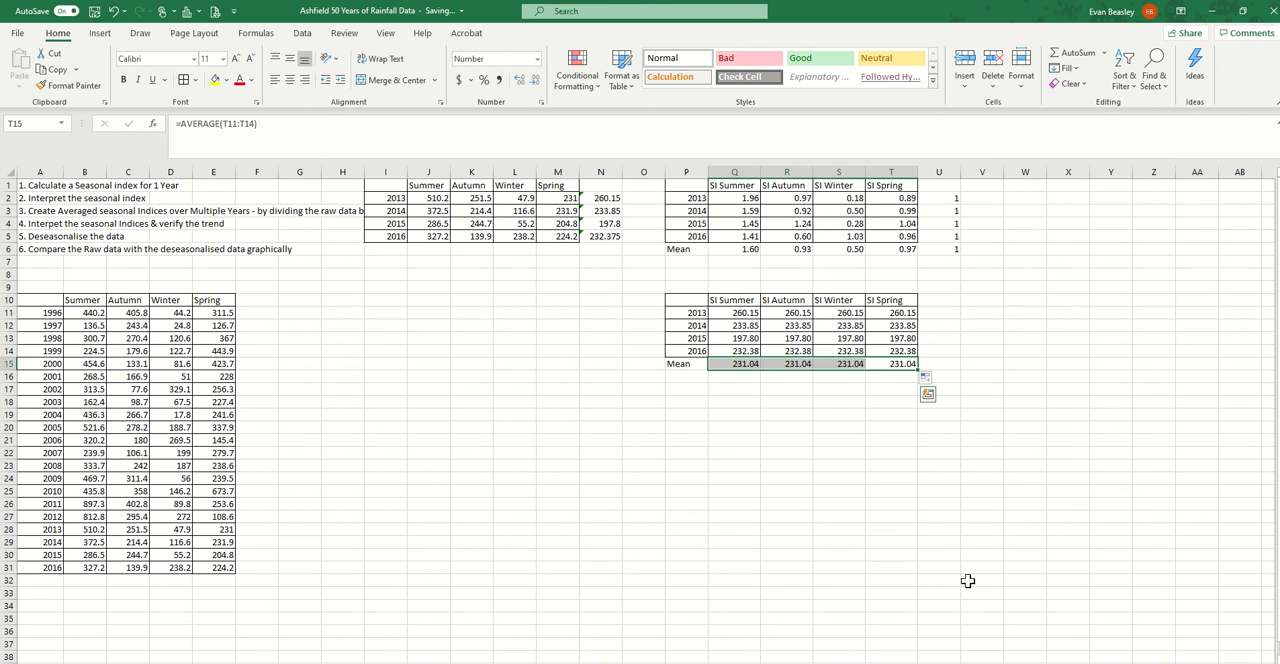
Examine the deseasonalised means in row 15 against the summer seasonal indices and the raw rainfall table A10:E31
left_click(887, 541)
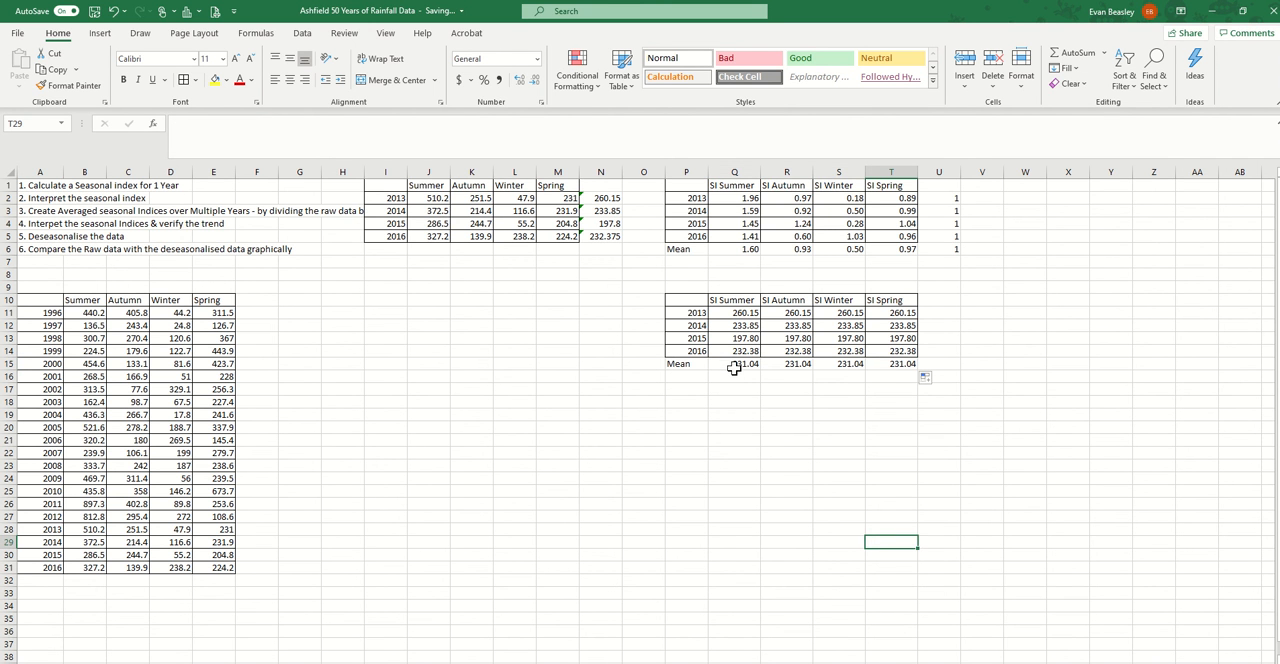
left_click_drag(734, 367, 892, 365)
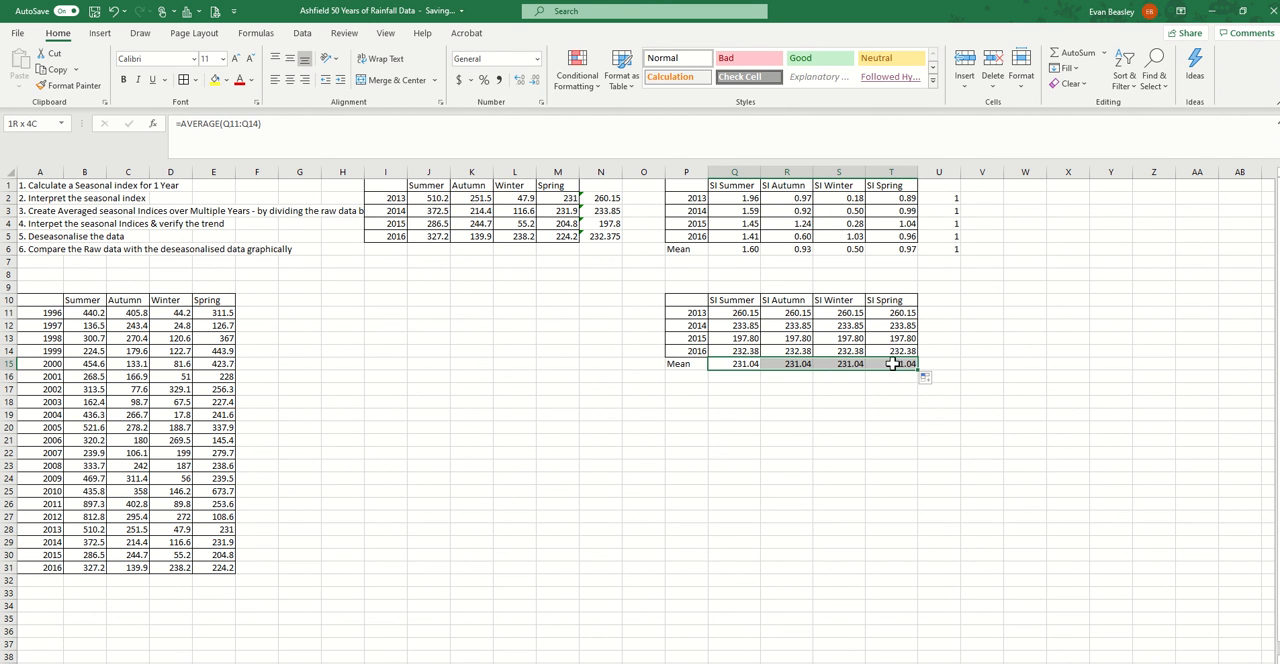
left_click(857, 479)
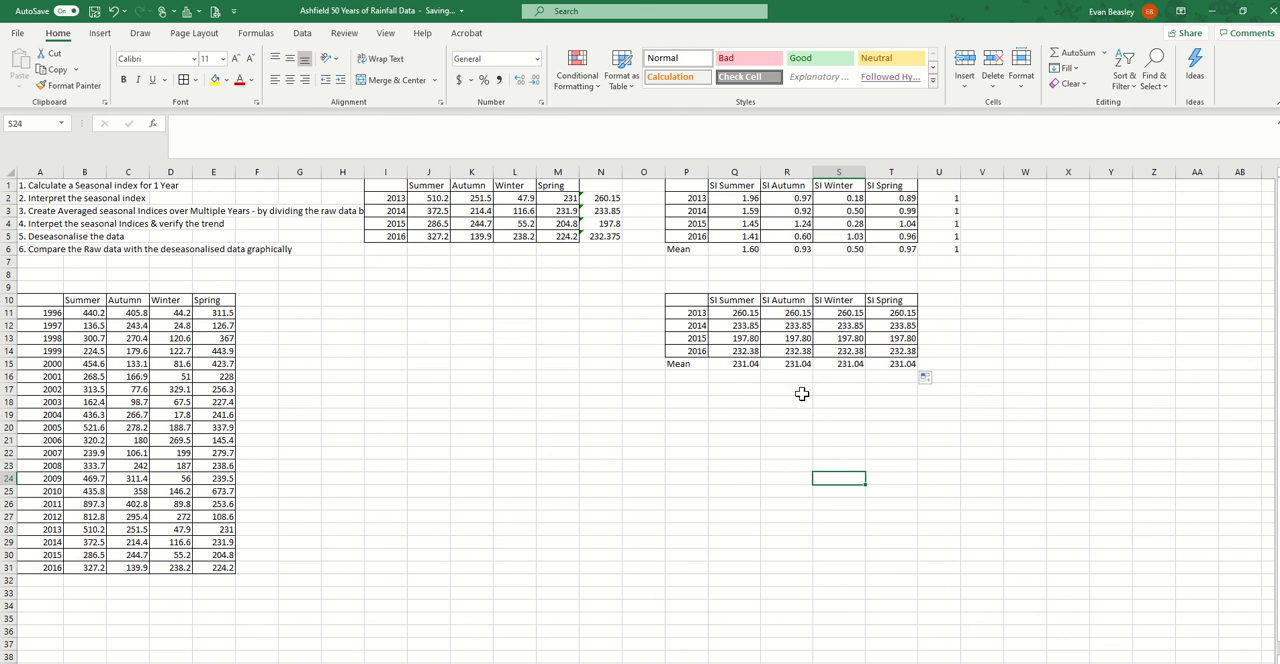
left_click_drag(727, 199, 740, 251)
left_click(857, 479)
left_click(887, 481)
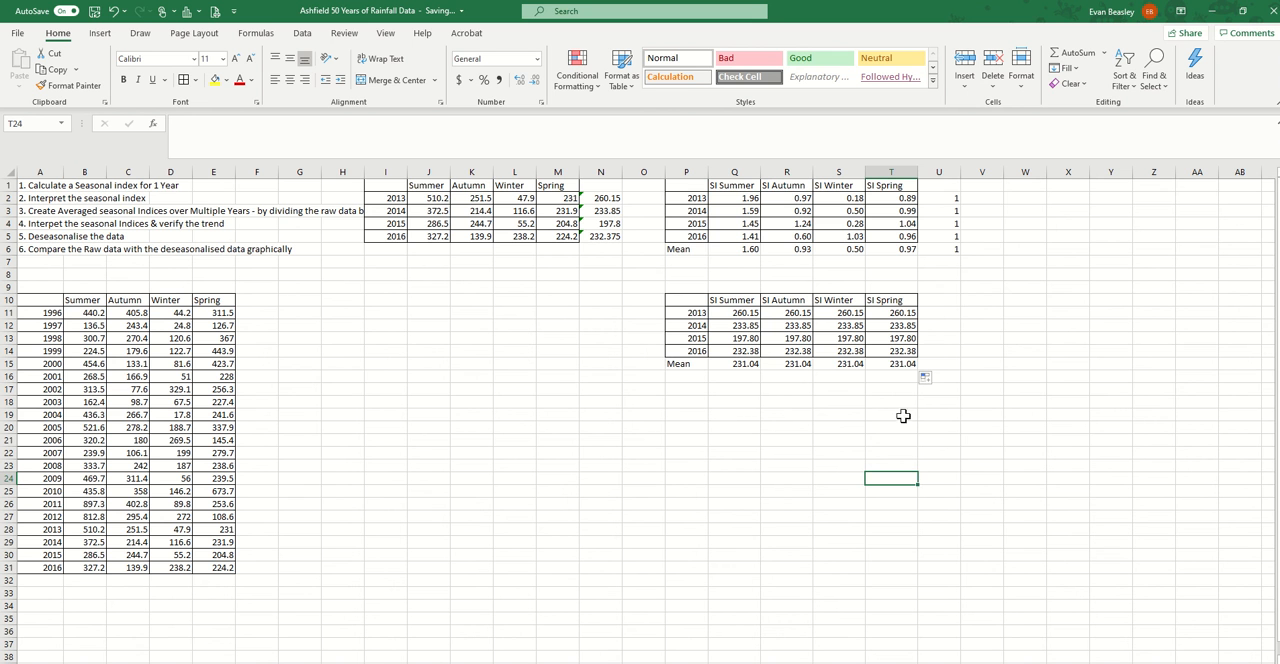
mouse_move(43, 301)
left_mouse_down()
mouse_move(205, 445)
mouse_move(235, 568)
left_mouse_up()
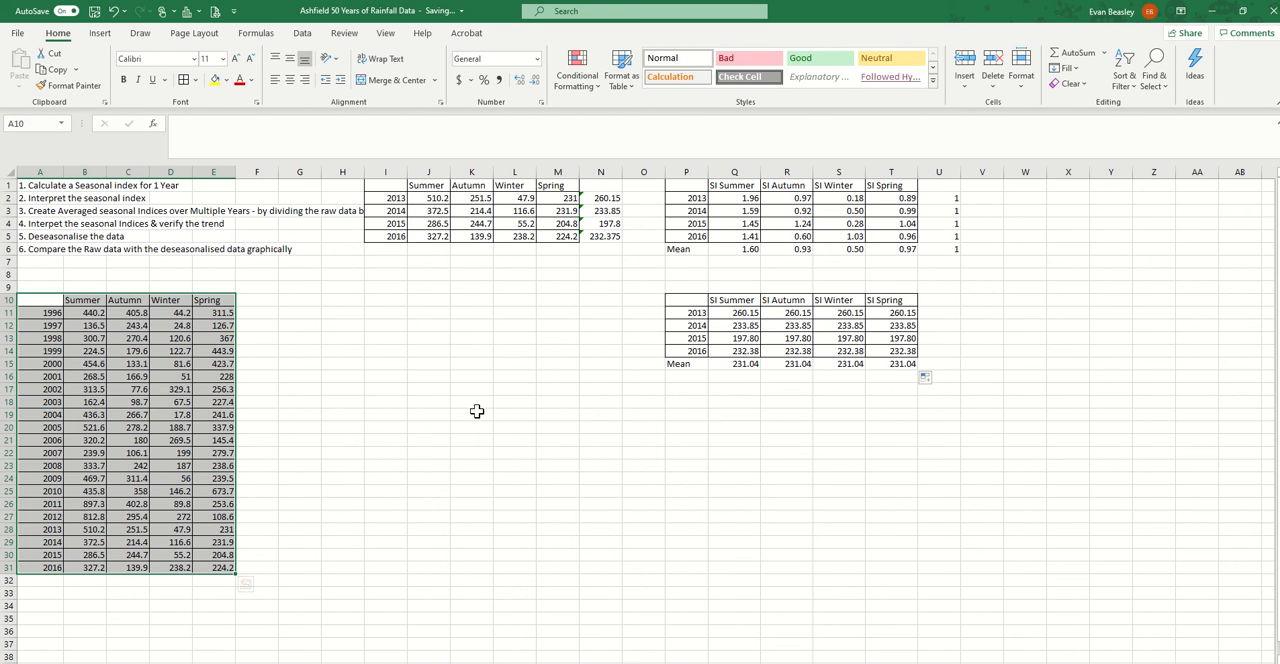
left_click(732, 480)
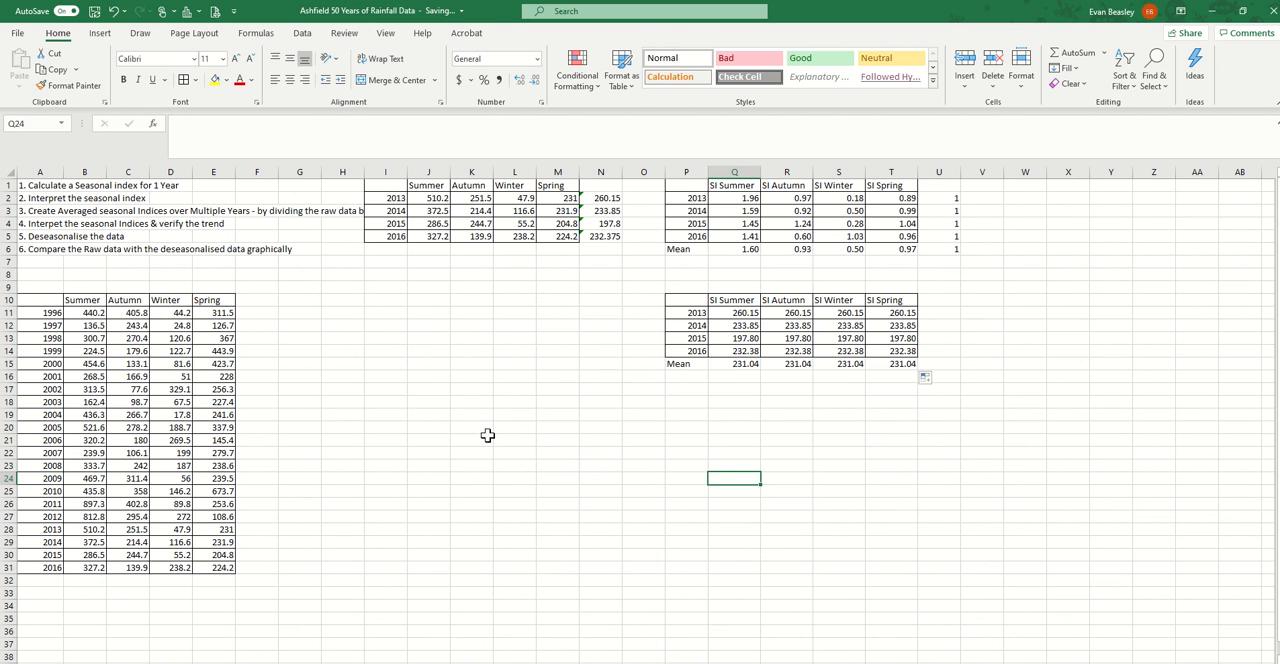
Enter the heading Raw Data in I20 and the first time value 2013.00 in I21
left_click(385, 427)
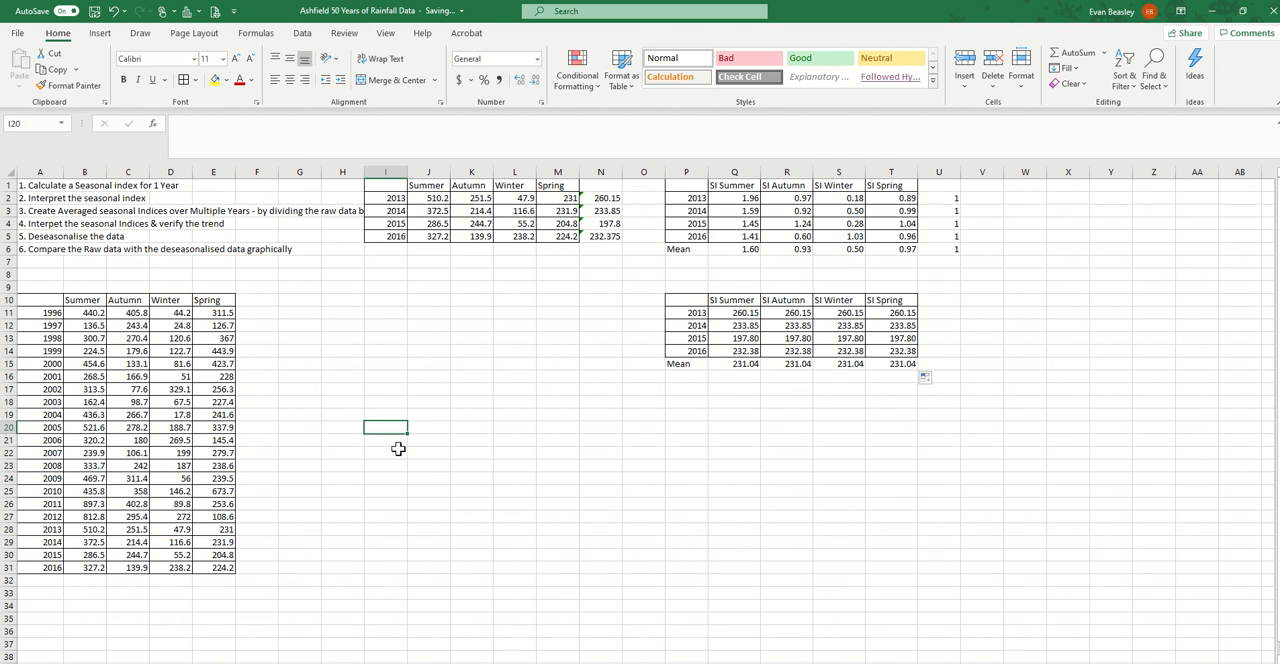
type("Raw Data")
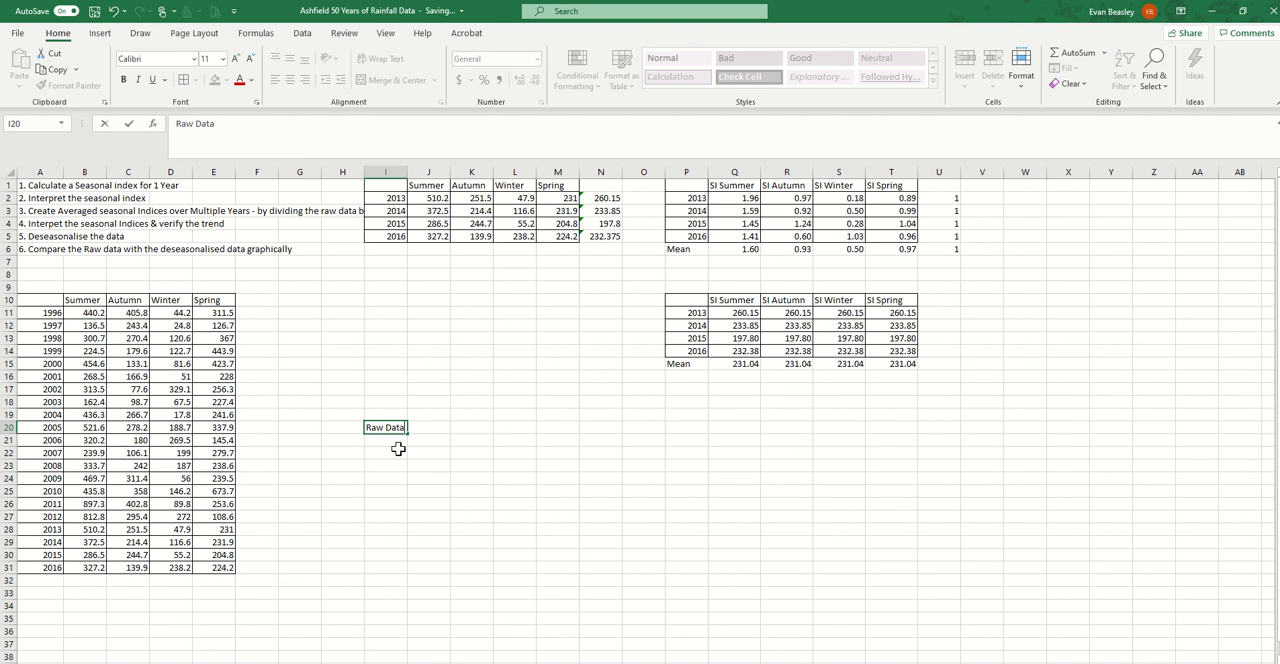
key("Return")
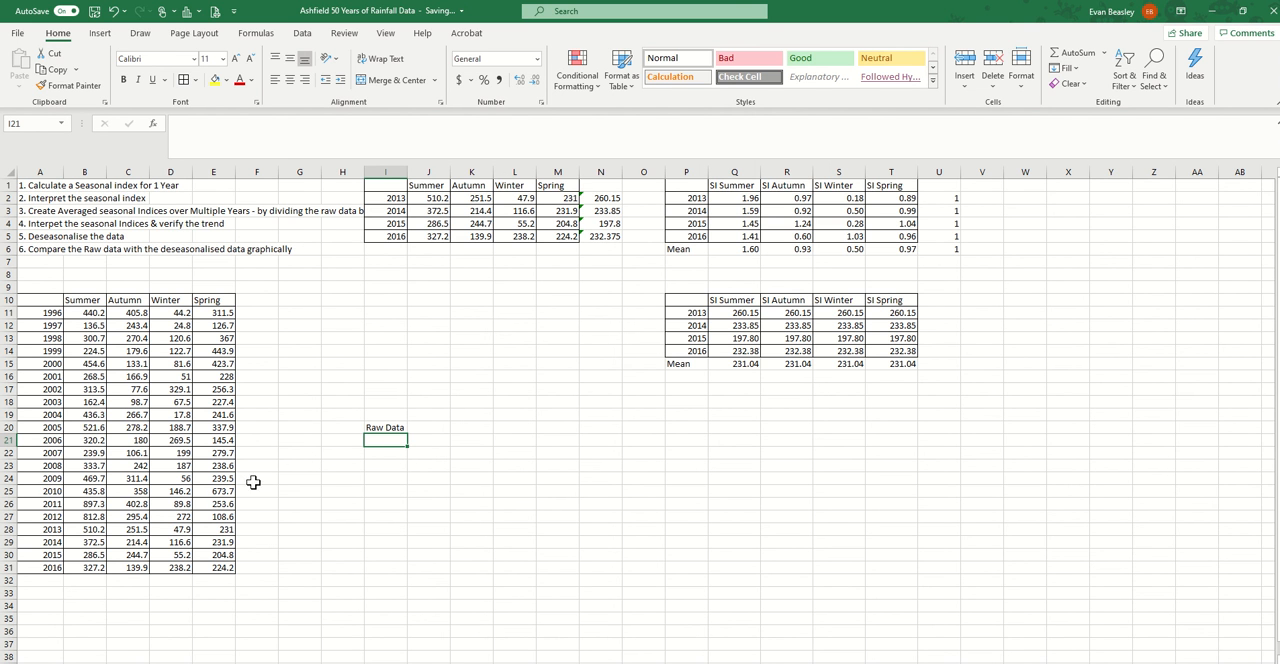
type("2")
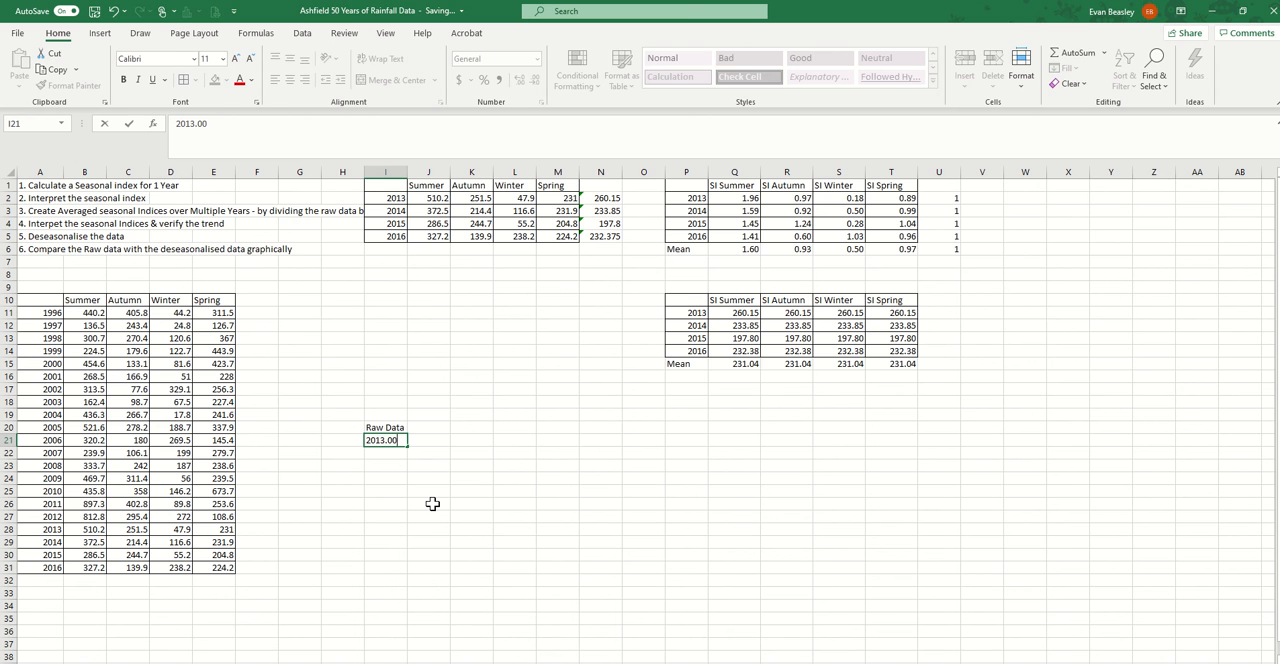
type("013.00")
key("Return")
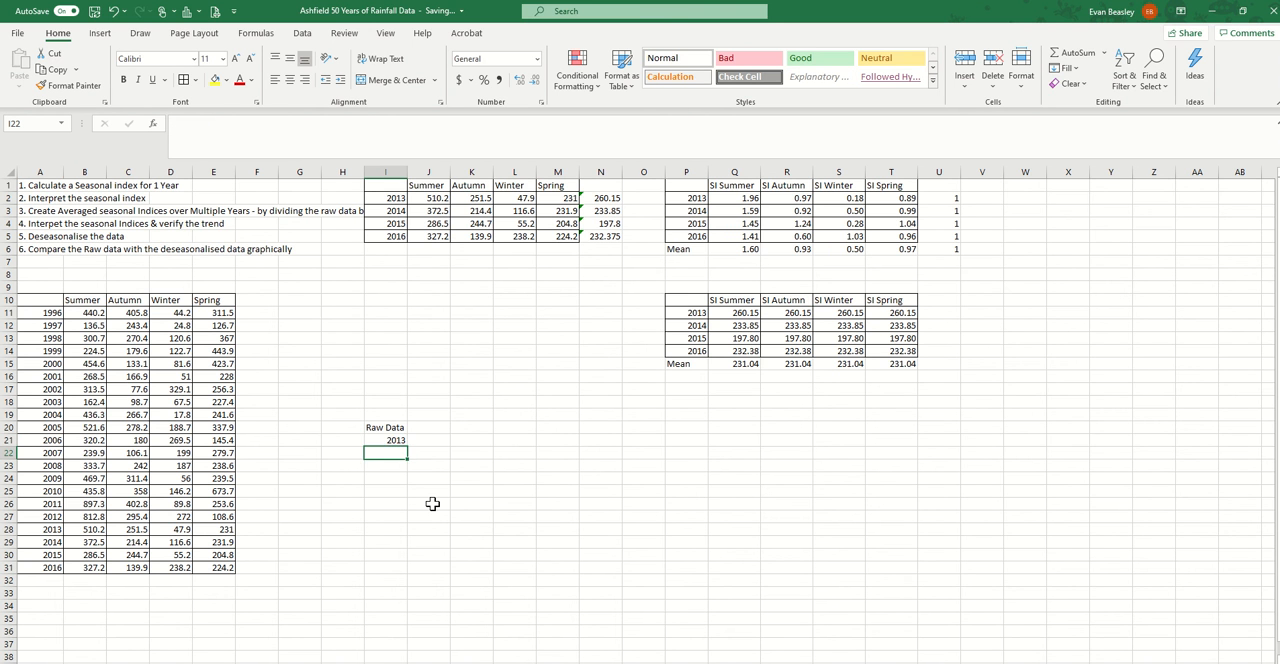
Move the Raw Data heading from I20 to J20 and format the year in I21 with two decimal places
left_click(385, 420)
left_click_drag(389, 431, 420, 440)
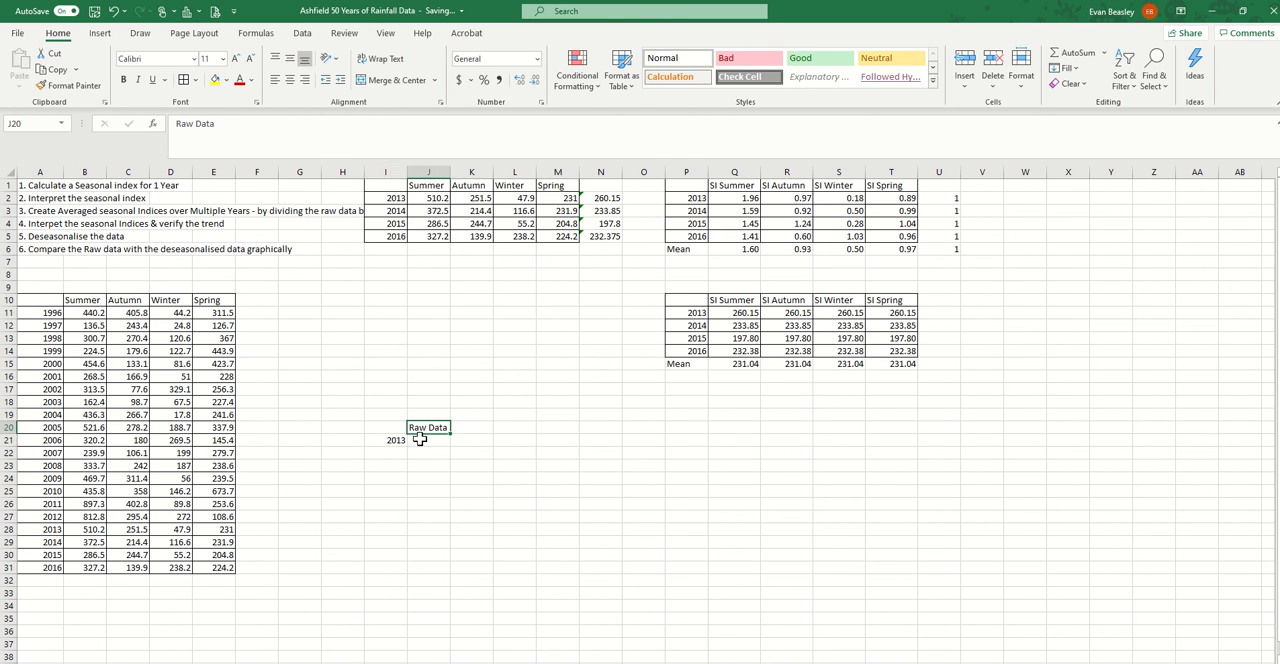
left_click(388, 440)
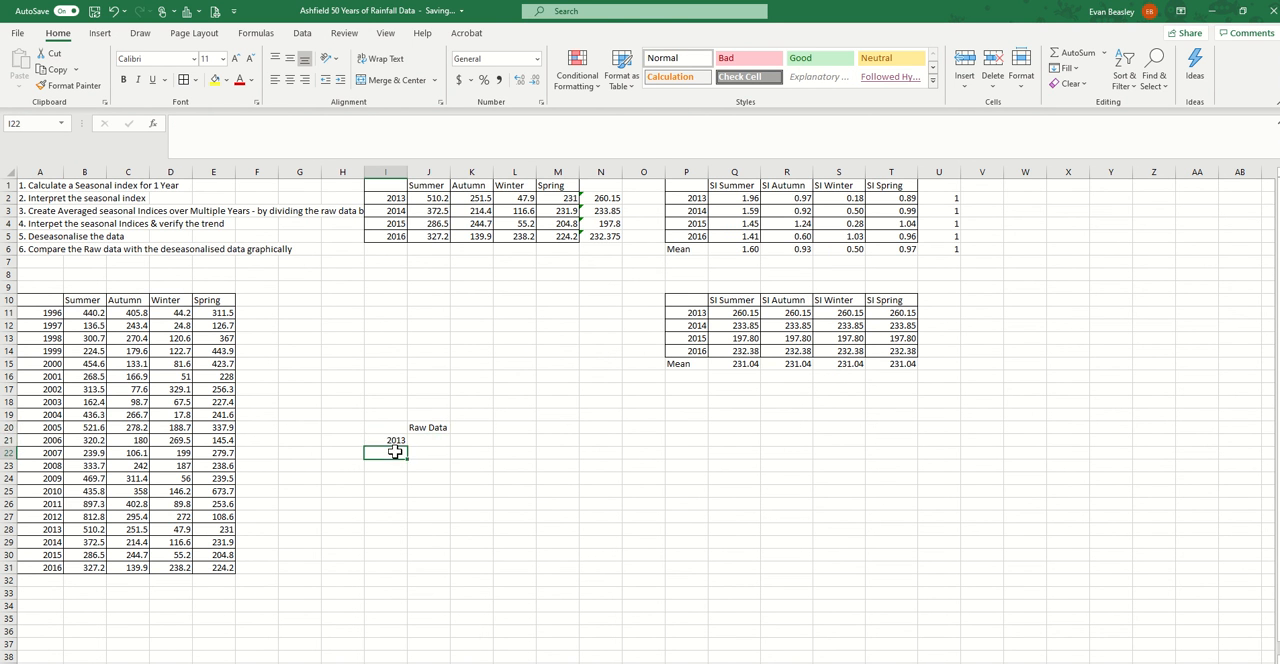
left_click(519, 80)
left_click(519, 80)
left_click(519, 80)
left_click(535, 84)
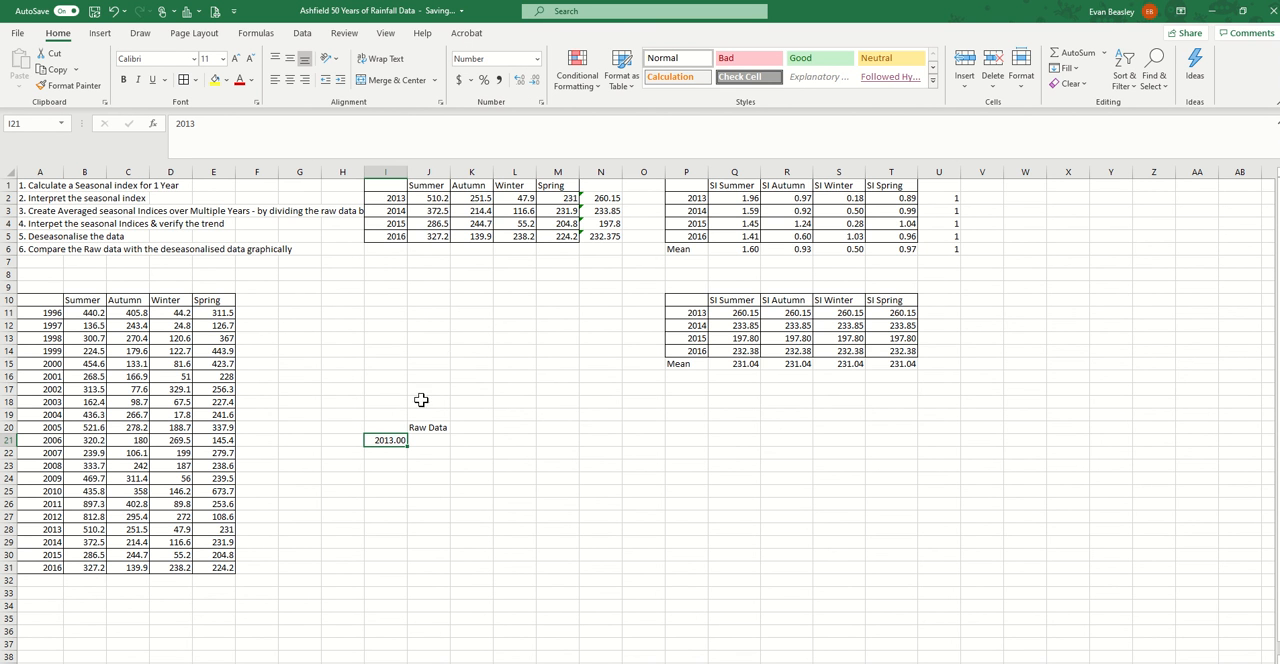
Copy the year value from I21 down to I23 and change I22 to 2013.25
left_click_drag(407, 445, 406, 472)
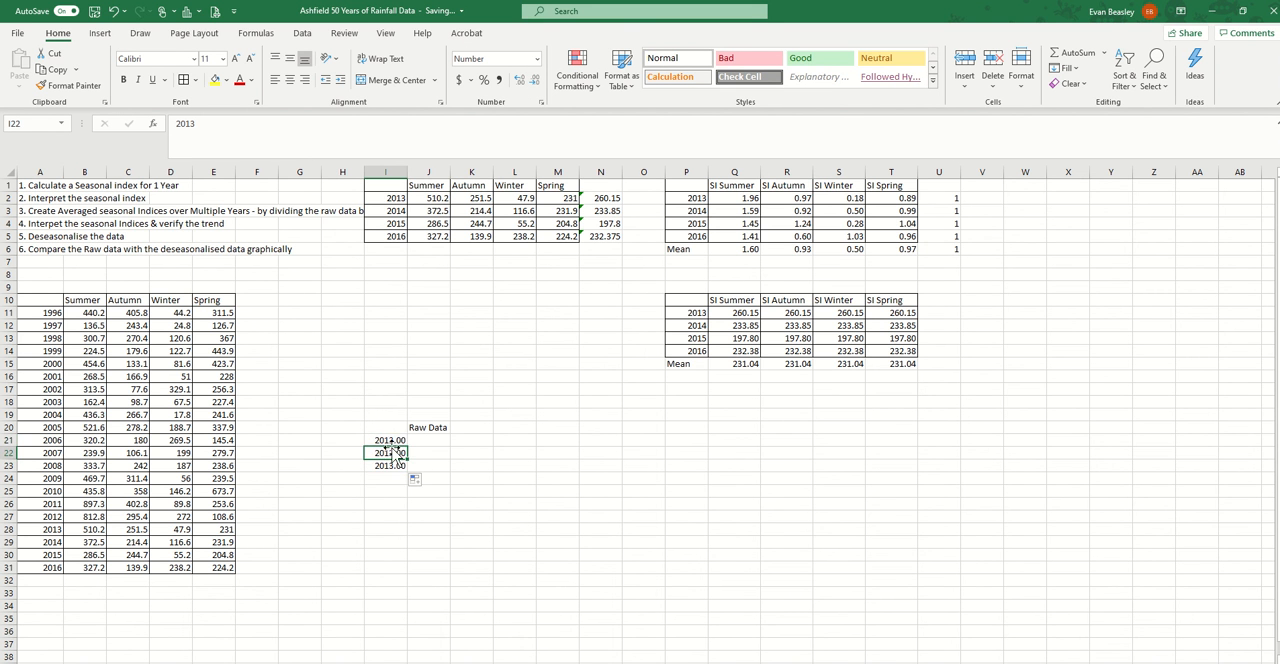
left_click(389, 453)
left_click(236, 121)
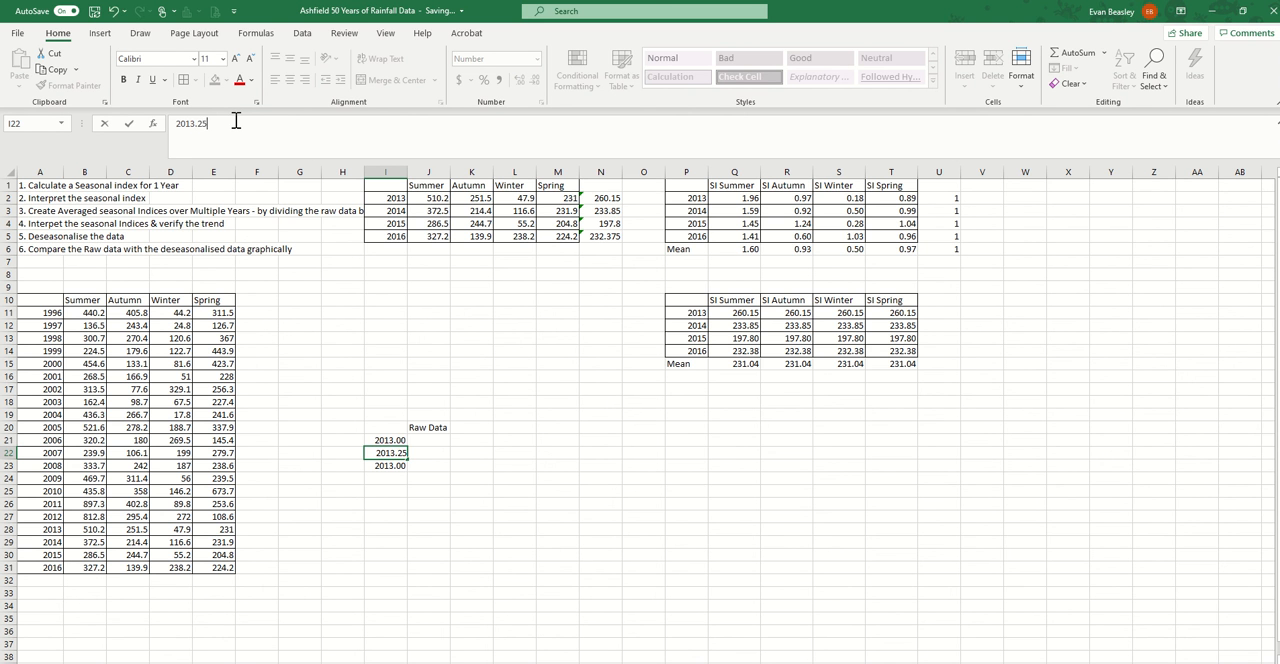
key("Return")
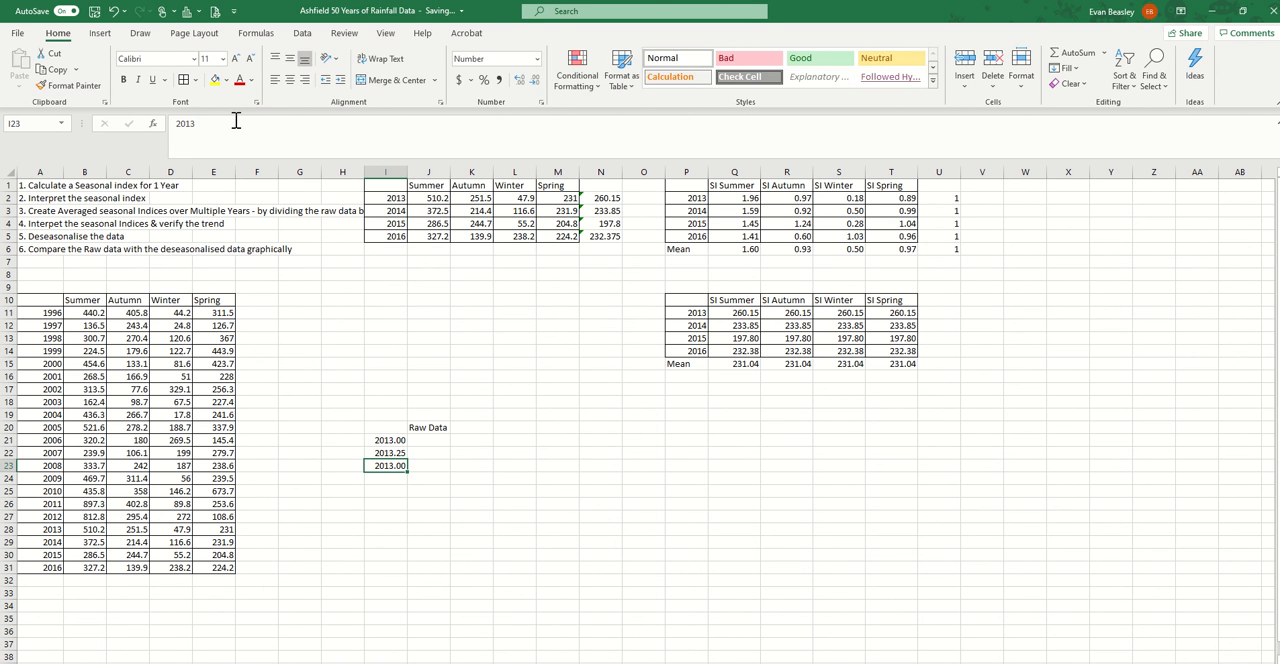
Enter the time values 2013.50 in I23 and 2013.75 in I24
type("20")
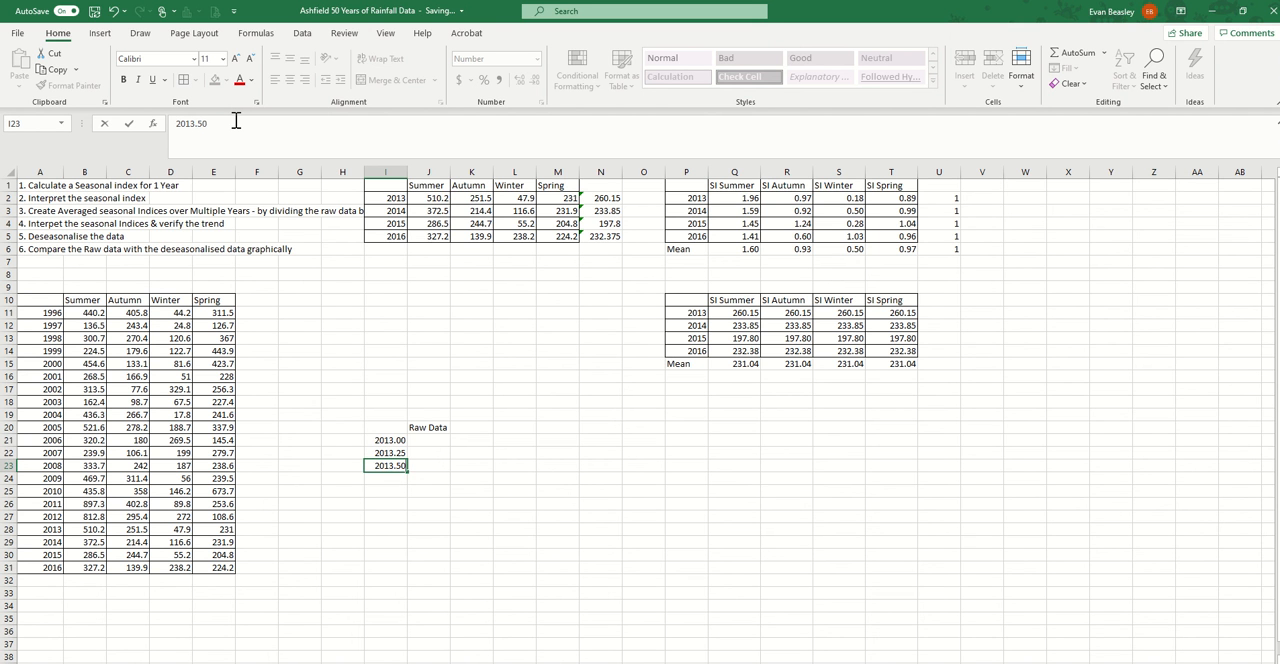
key("Return")
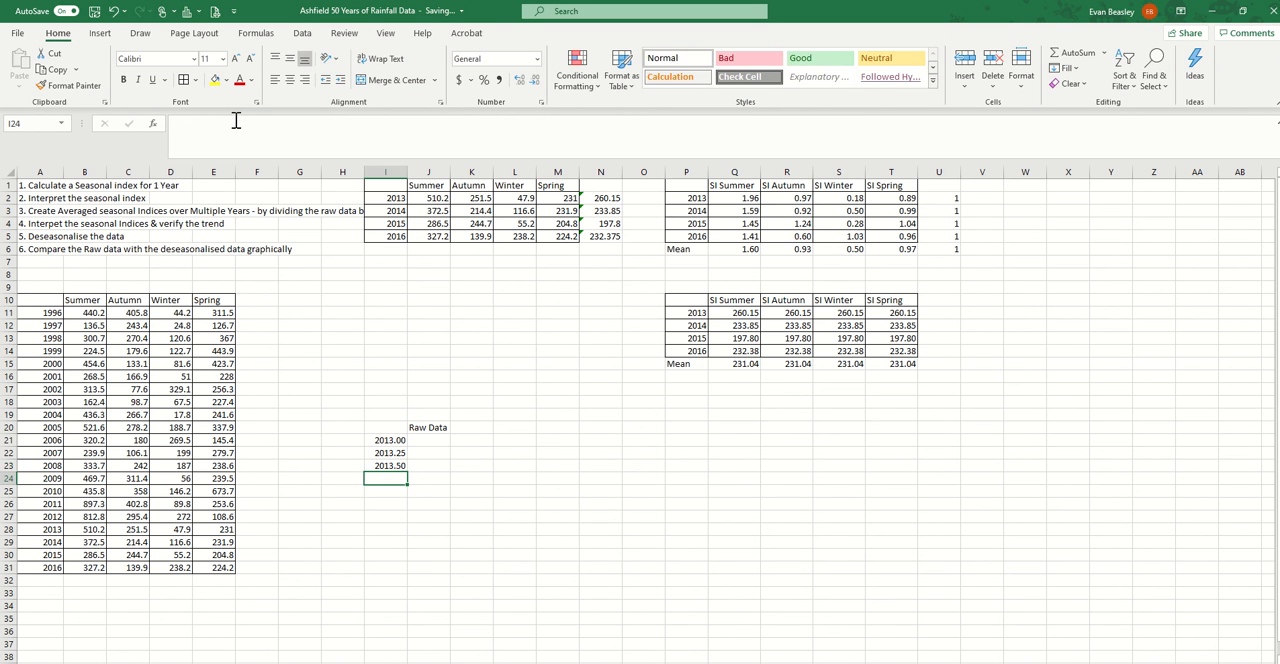
type("2013.75")
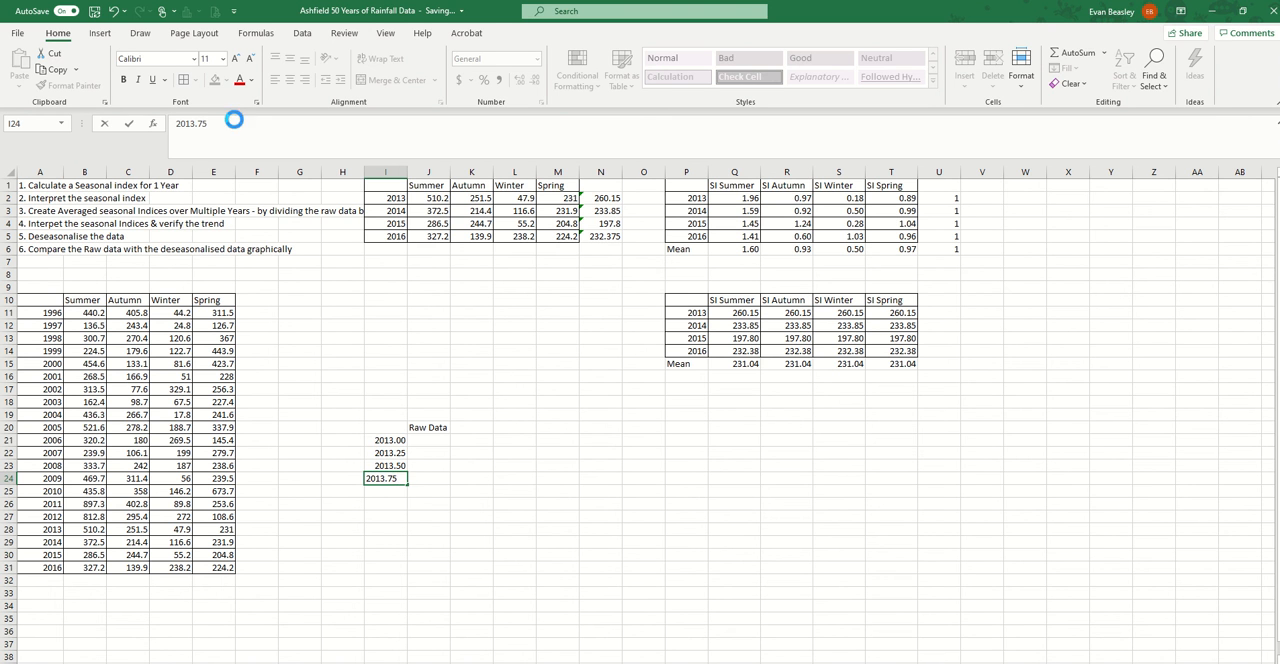
key("Return")
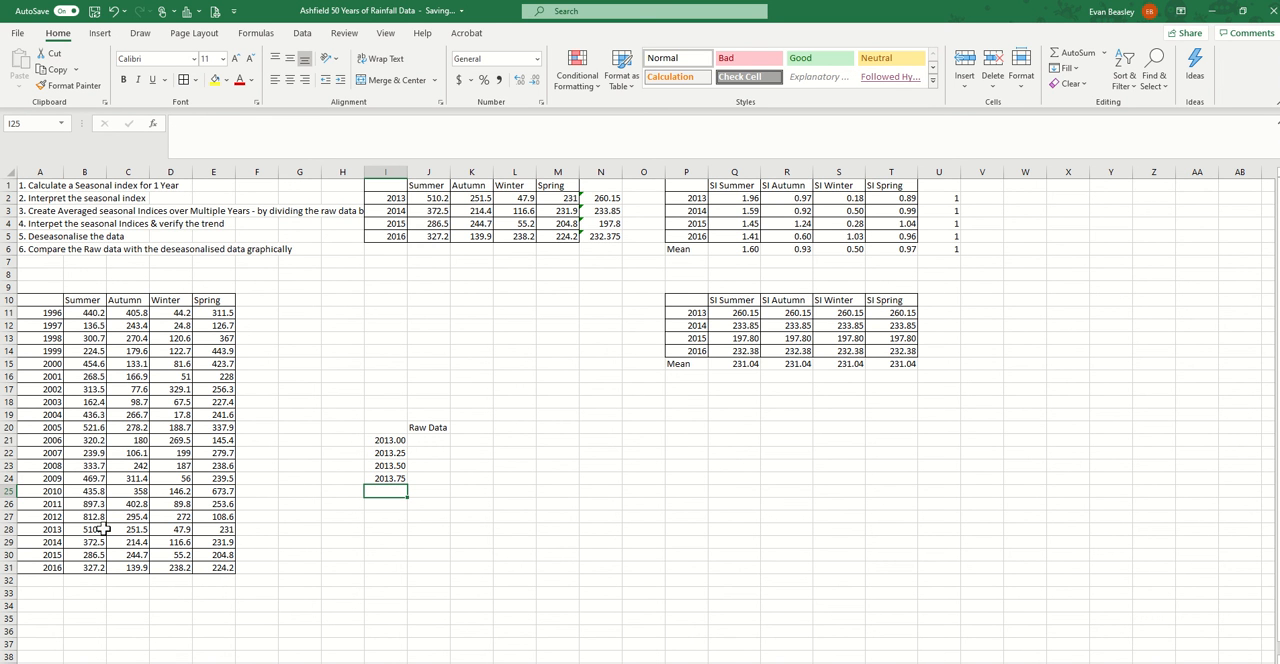
Copy the 2013 seasonal rainfall B28:E28 and paste it transposed into the Raw Data column from J21
left_click_drag(92, 529, 221, 528)
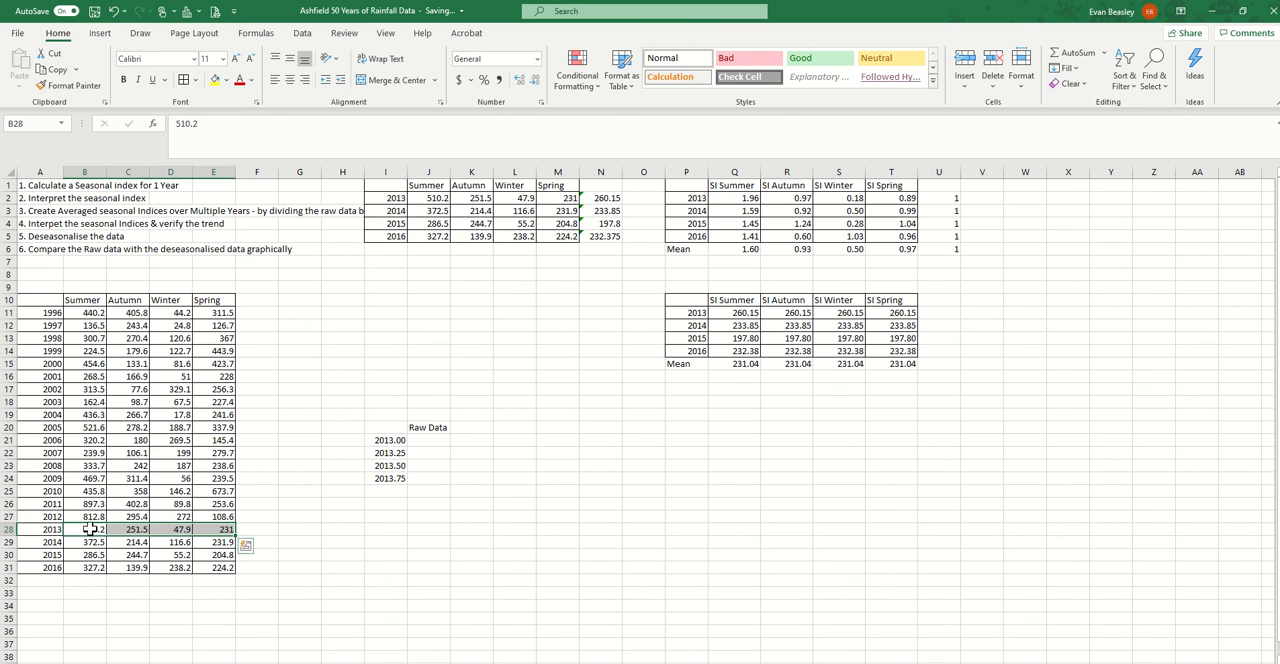
right_click(86, 534)
left_click(176, 207)
left_click(420, 437)
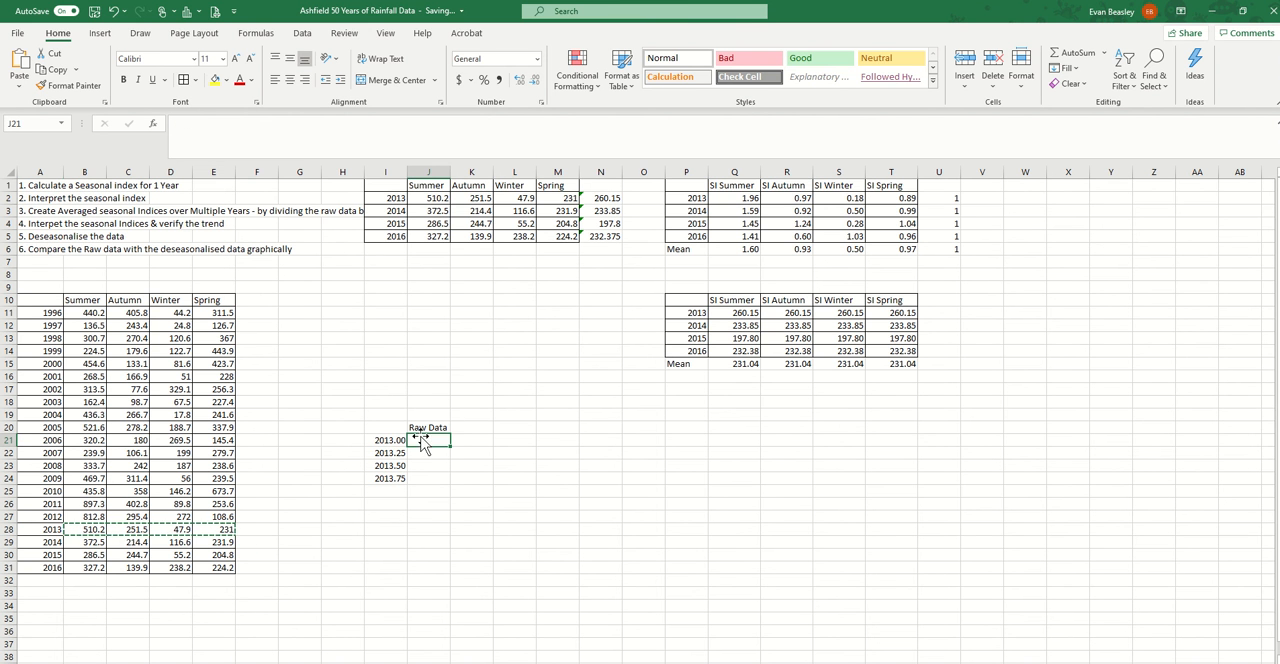
left_click(24, 88)
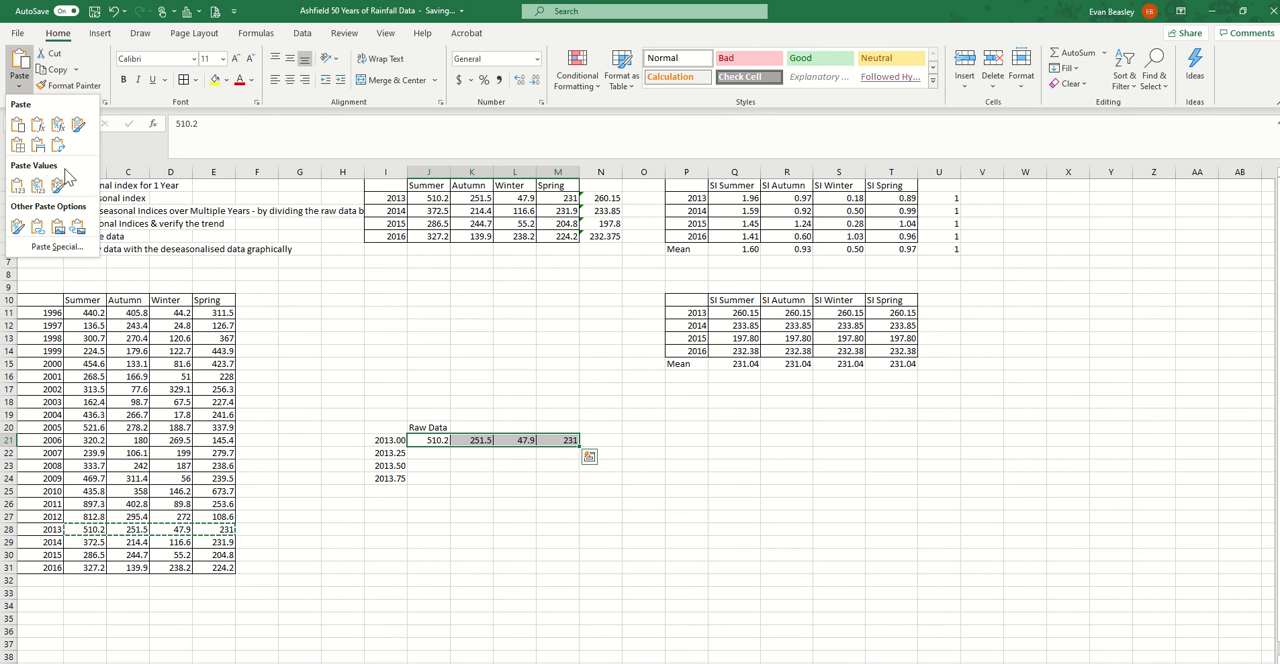
left_click(57, 247)
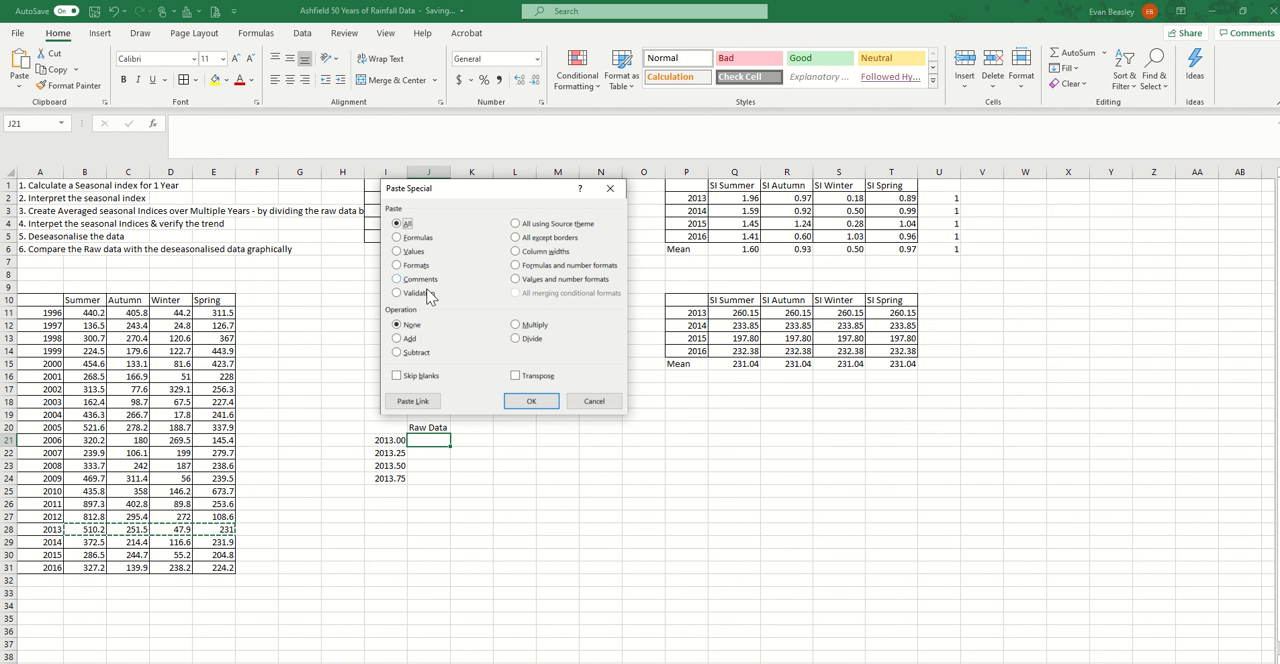
left_click(524, 376)
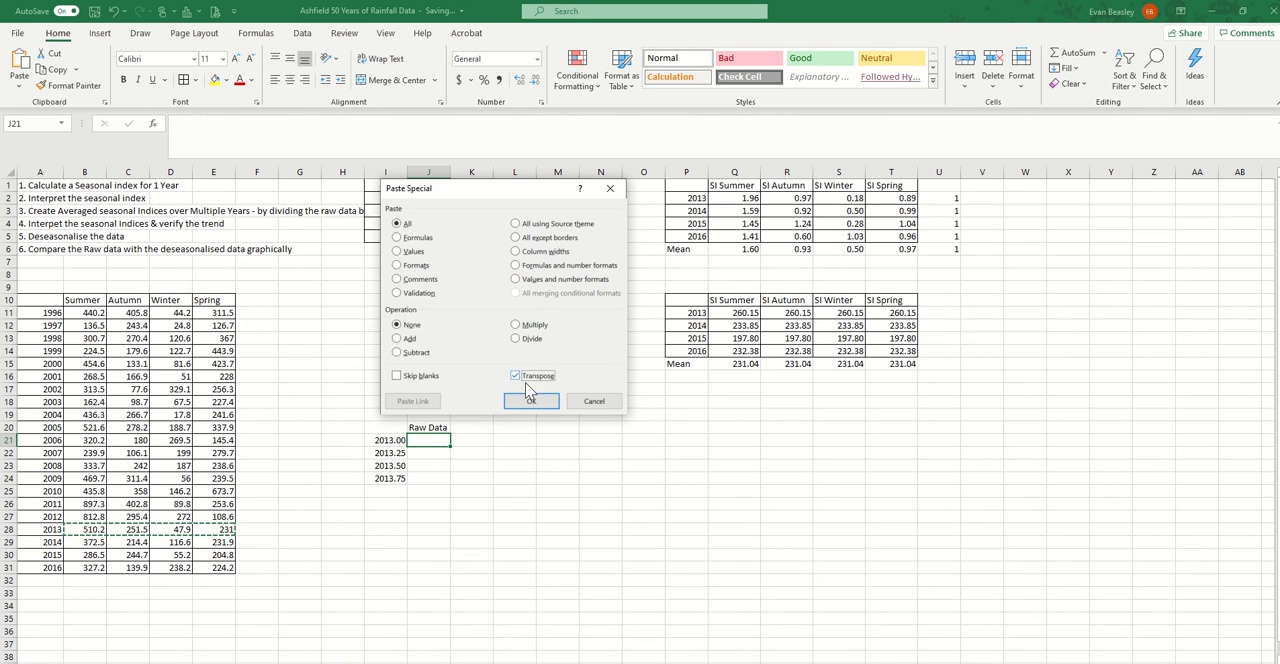
left_click(531, 400)
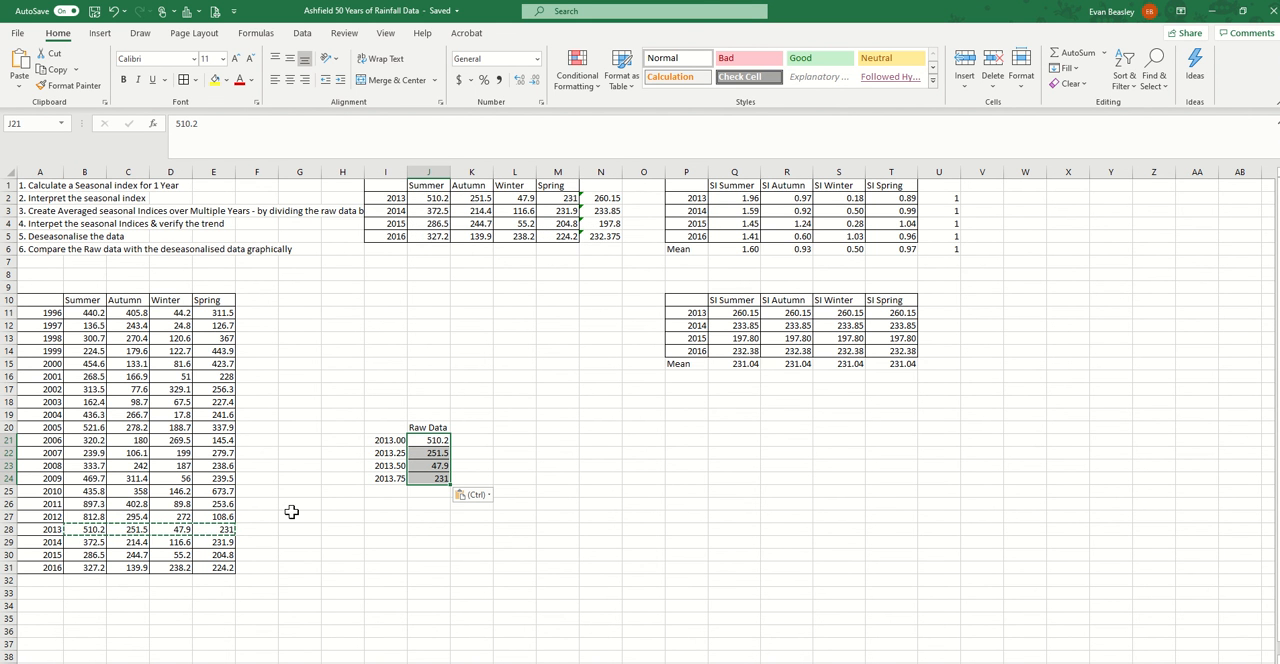
Copy the 2014 to 2016 rainfall B29:E31, paste it transposed at J25, and stack the resulting columns down to J36
left_click_drag(83, 543, 221, 543)
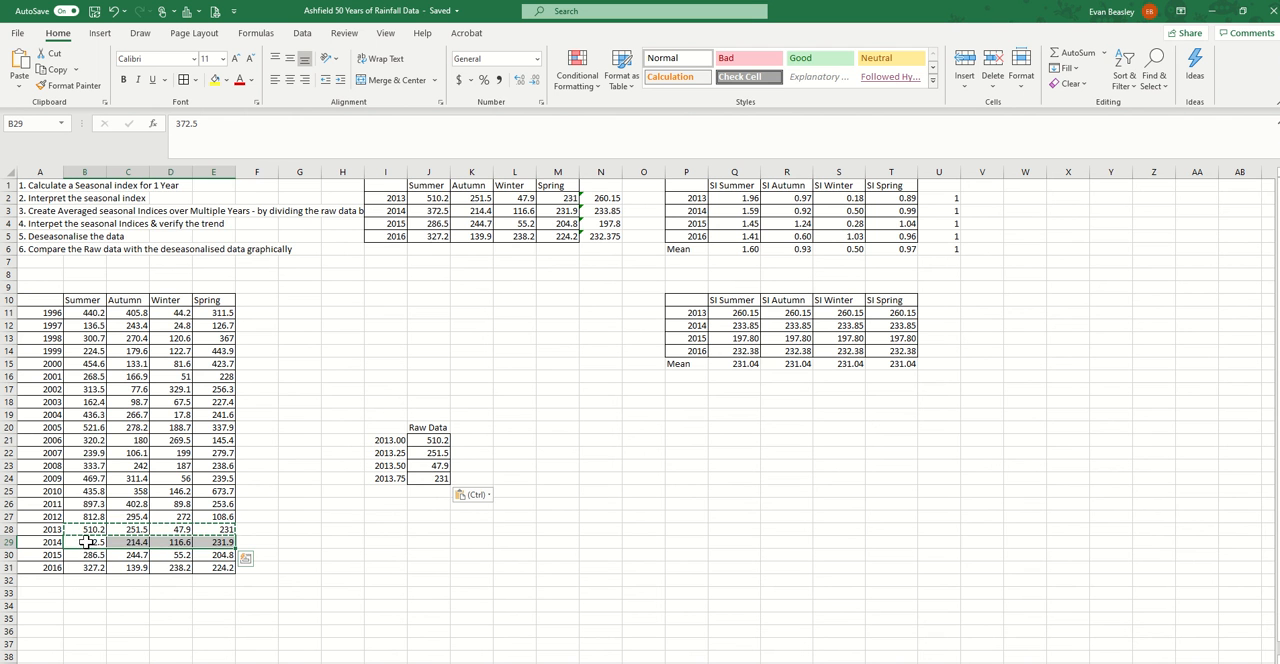
right_click(89, 554)
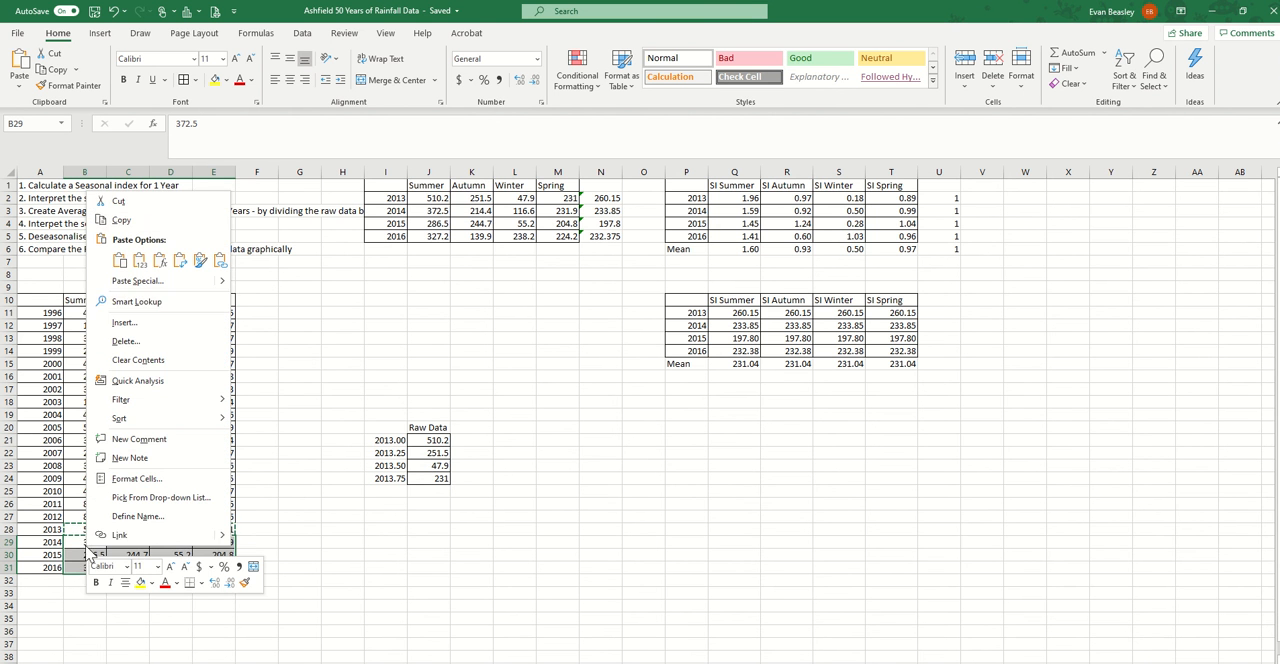
left_click(150, 219)
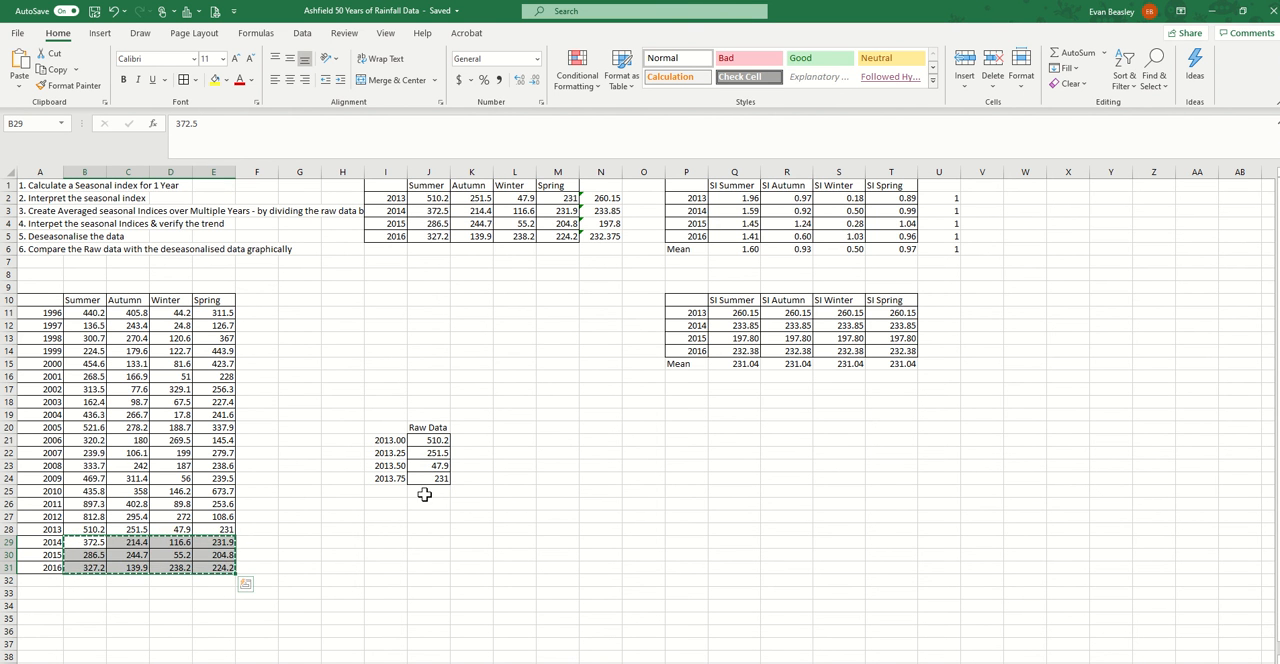
right_click(424, 494)
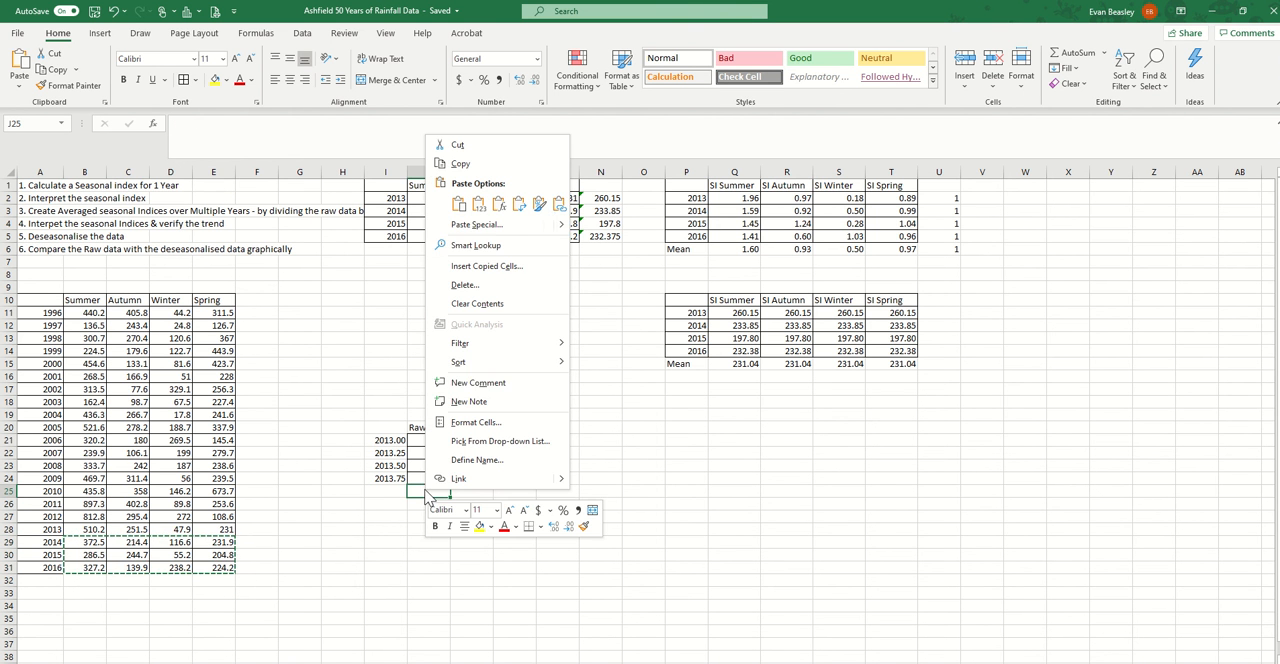
left_click(524, 210)
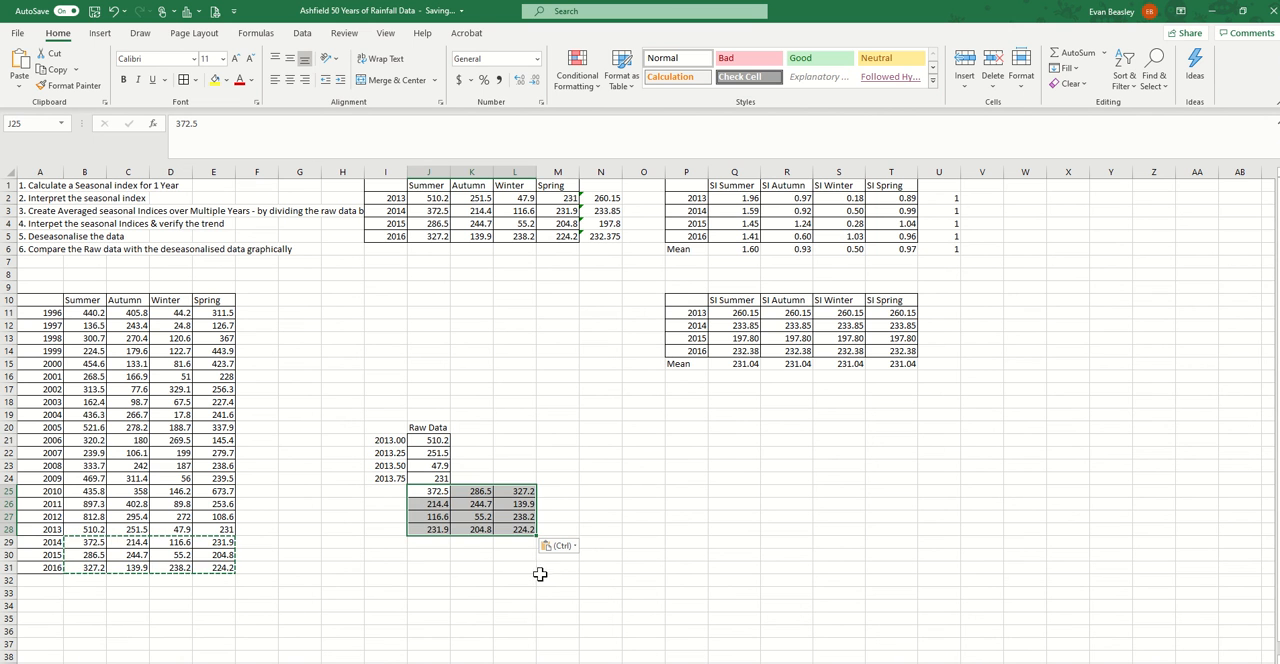
left_click_drag(479, 494, 432, 641)
Copy the deseasonalised figures for 2013 to 2016 in Q11:T14
left_click_drag(731, 311, 889, 352)
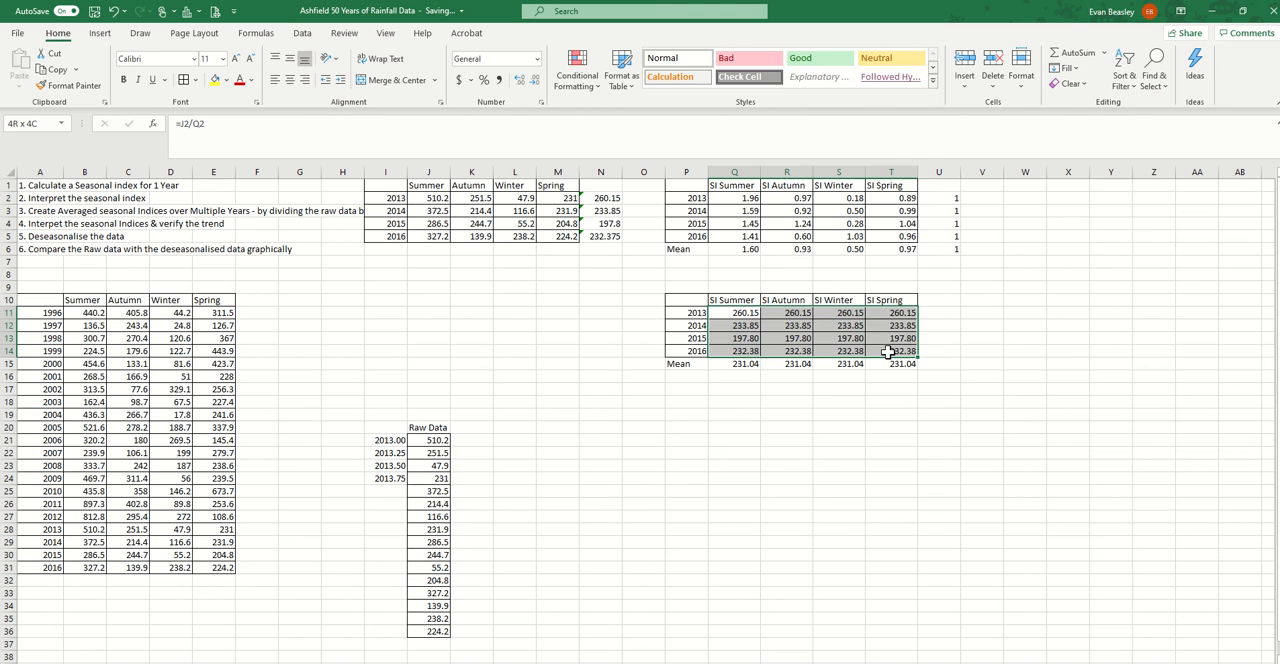
right_click(743, 315)
left_click(775, 340)
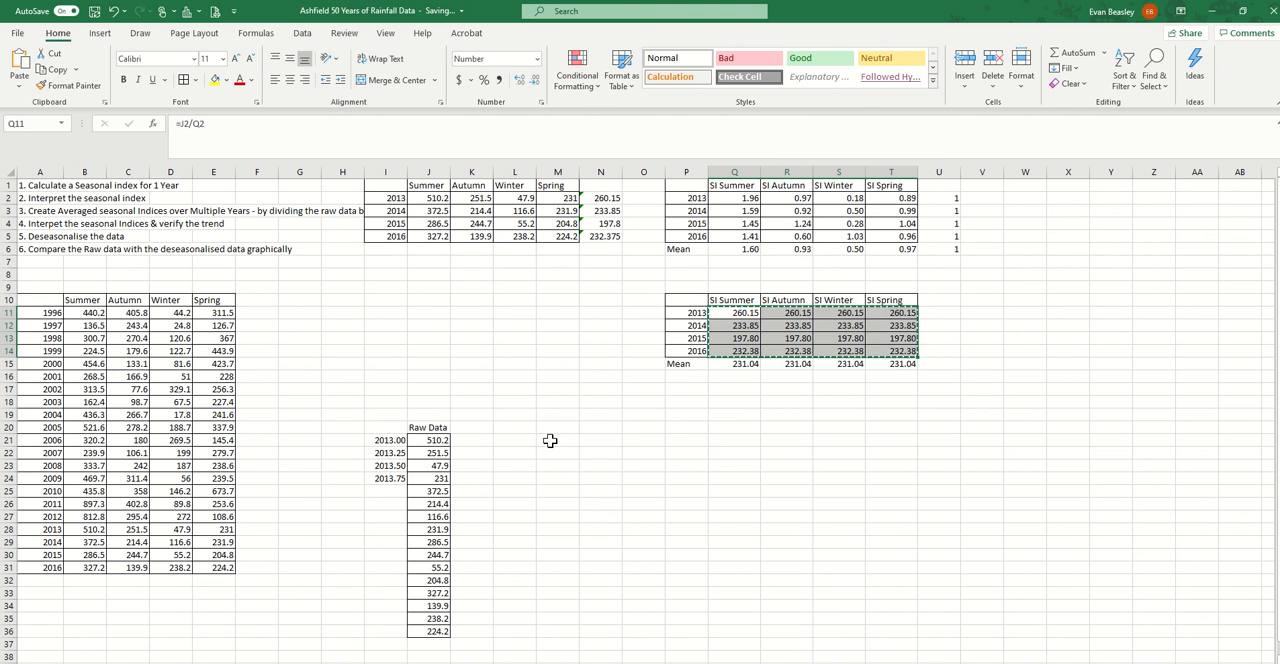
left_click(545, 442)
right_click(545, 445)
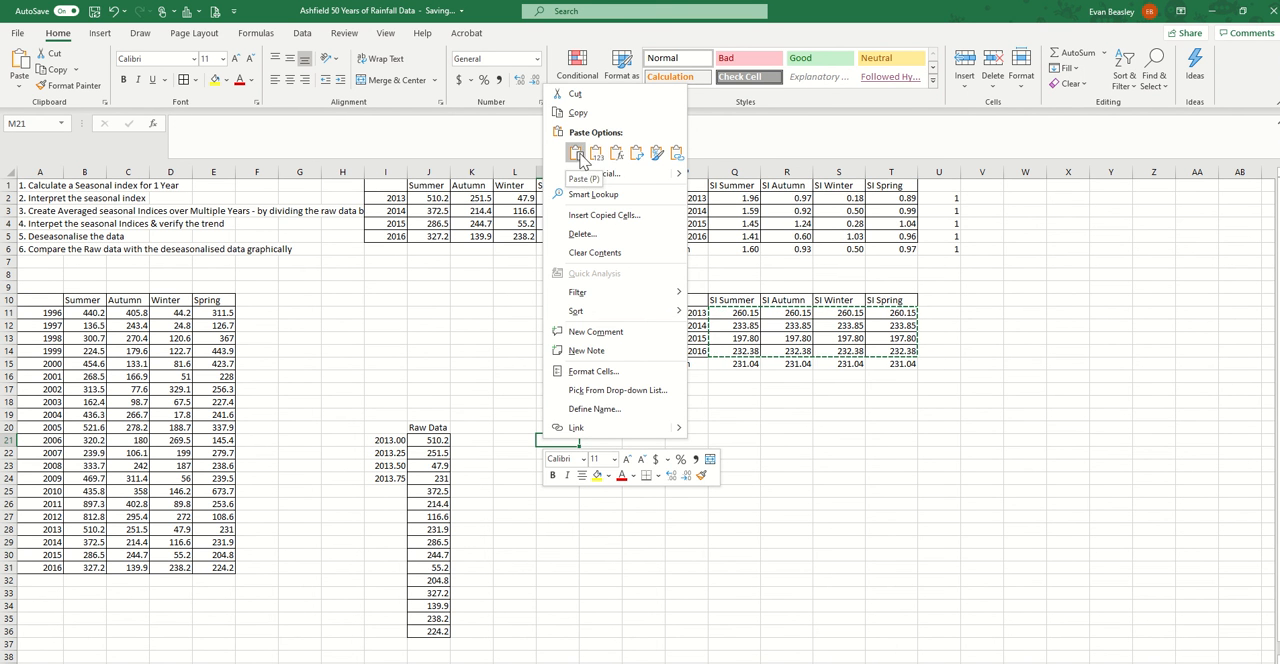
left_click(637, 154)
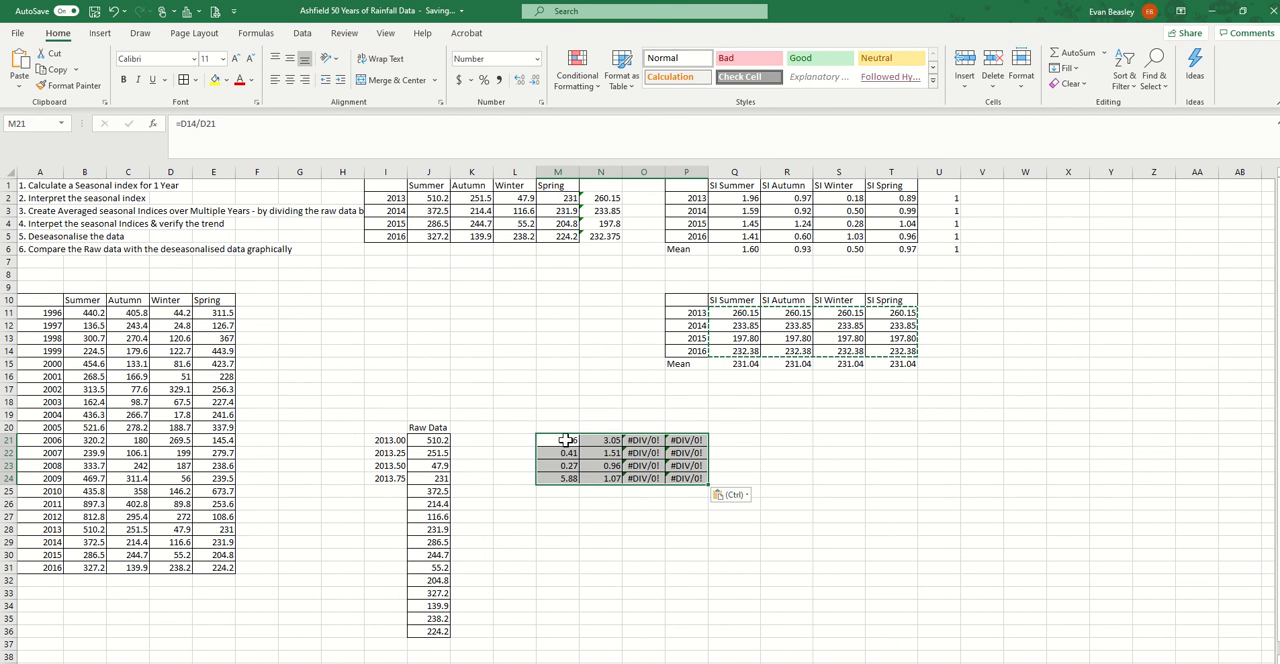
key("Delete")
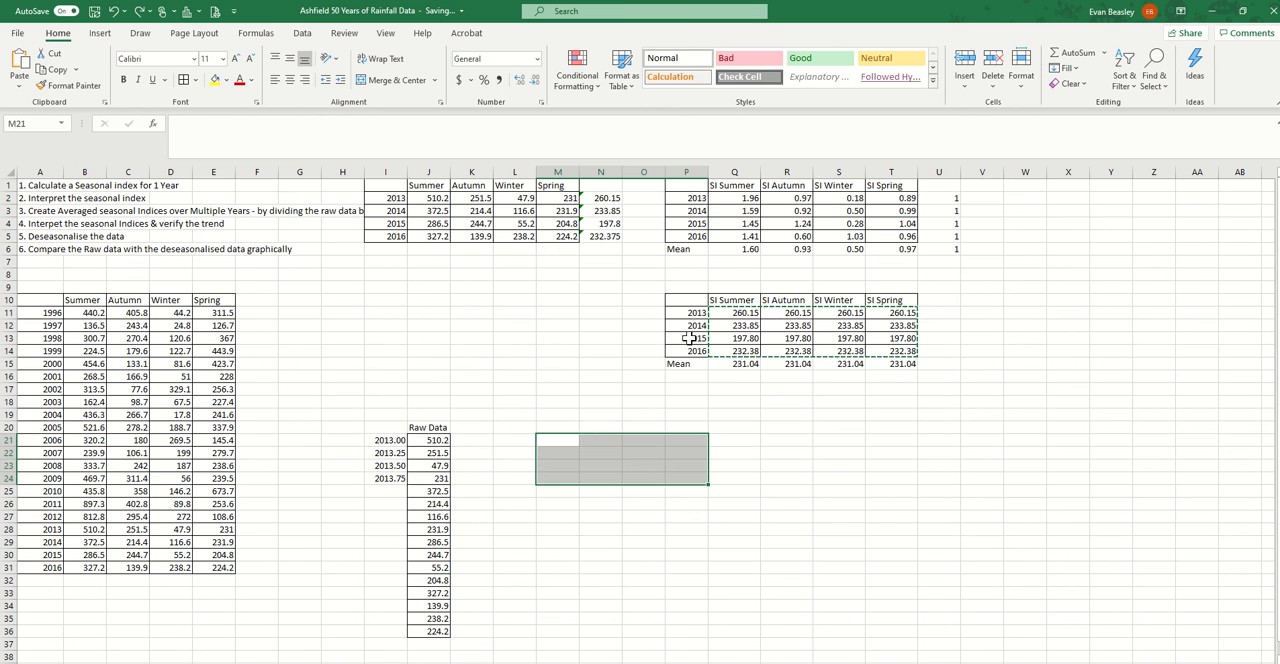
Paste the copied deseasonalised figures as values only, starting at N20
left_click(596, 427)
right_click(596, 427)
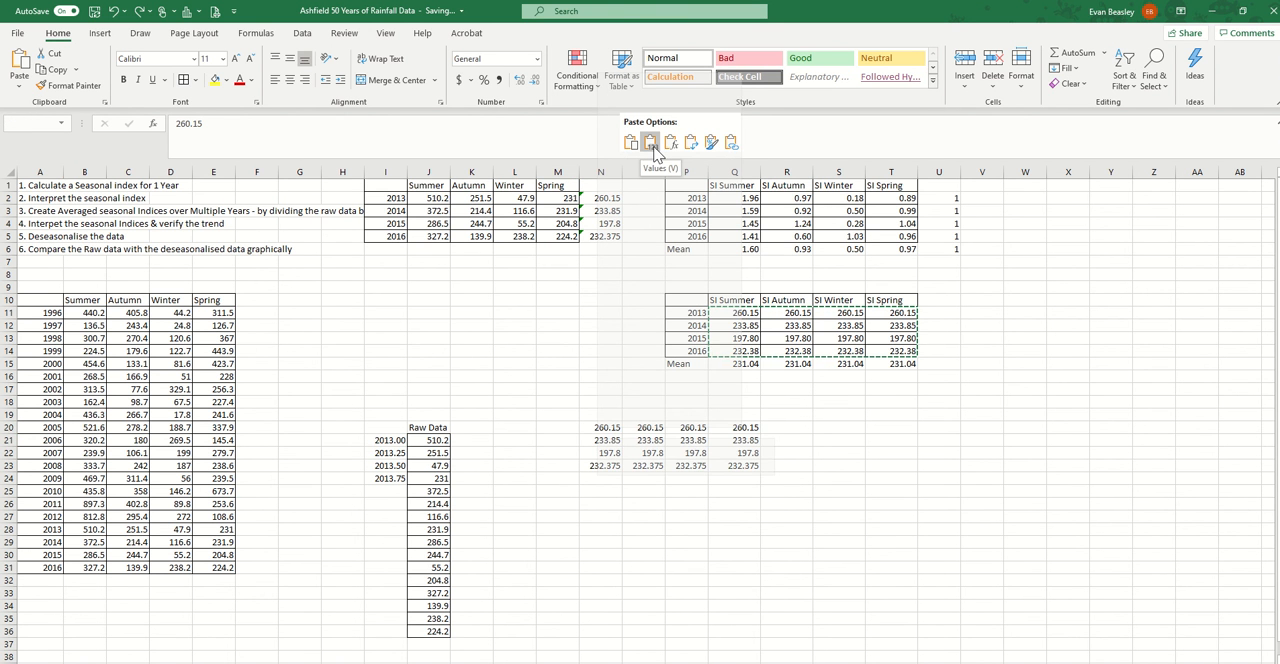
left_click(651, 143)
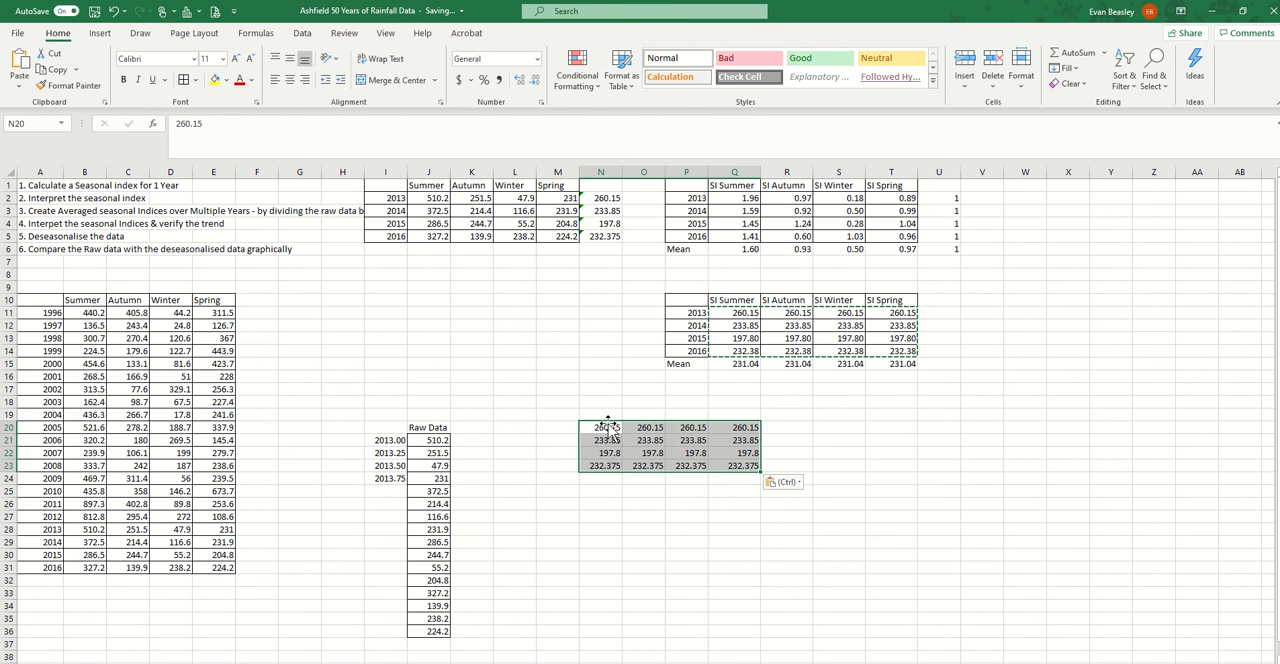
Copy the pasted values N20:Q23 and paste them transposed starting at N26
left_click_drag(600, 428, 748, 464)
right_click(748, 464)
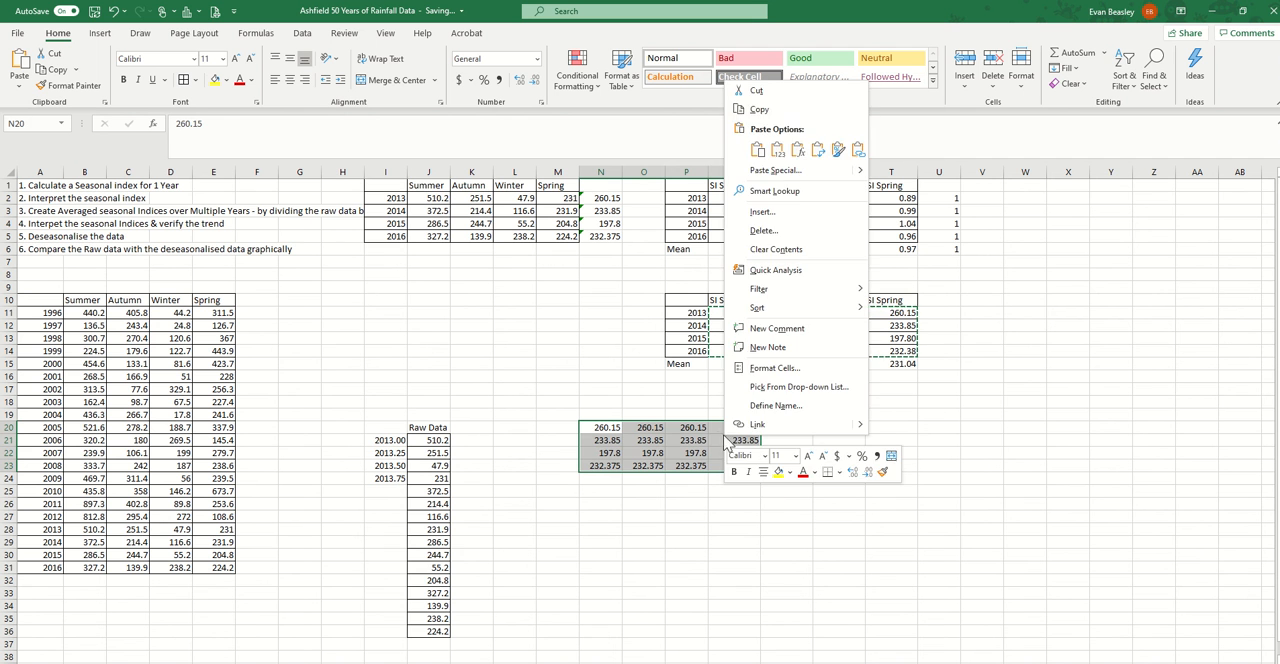
left_click(762, 112)
left_click(614, 505)
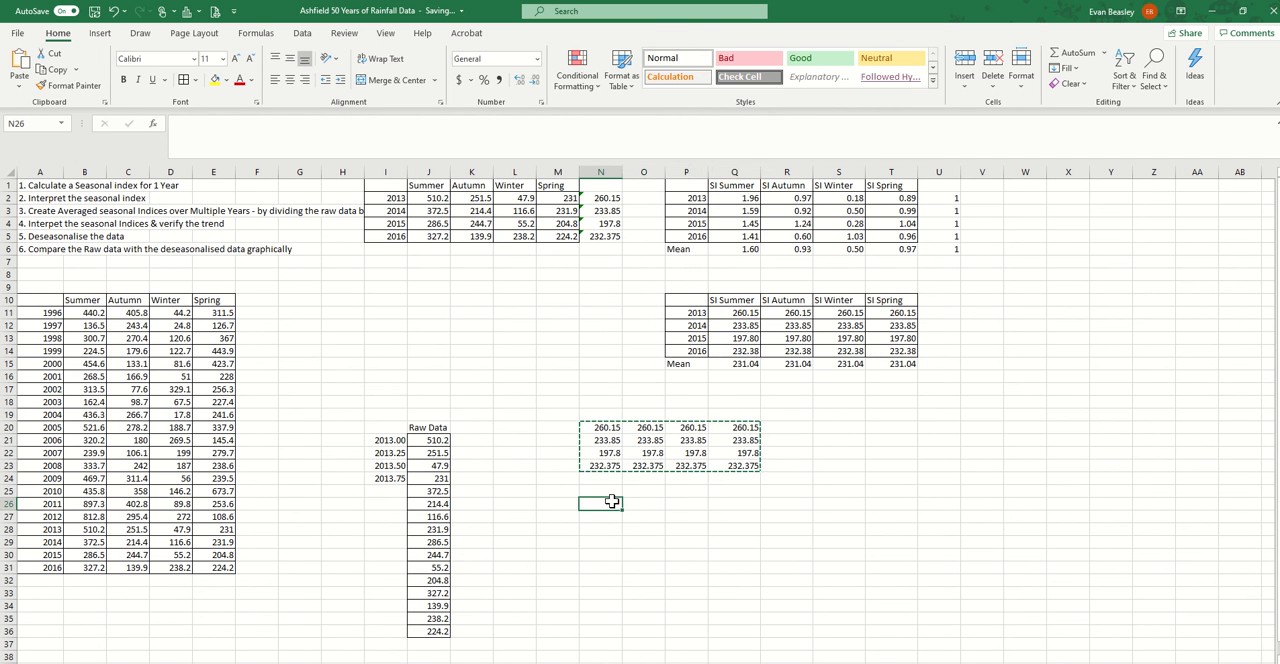
right_click(614, 505)
left_click(706, 215)
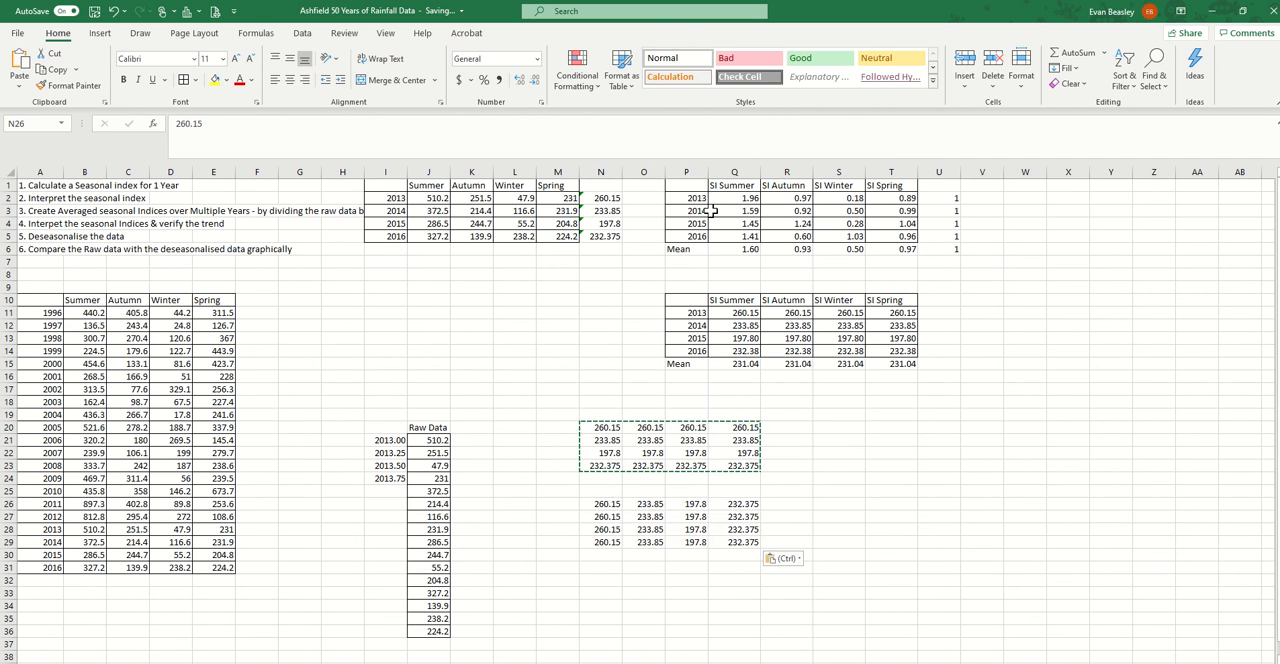
Move the four transposed columns in N26:Q29 into one continuous column beside the raw data, K21:K36, in year order
left_click_drag(604, 505, 466, 488)
left_click_drag(645, 504, 488, 537)
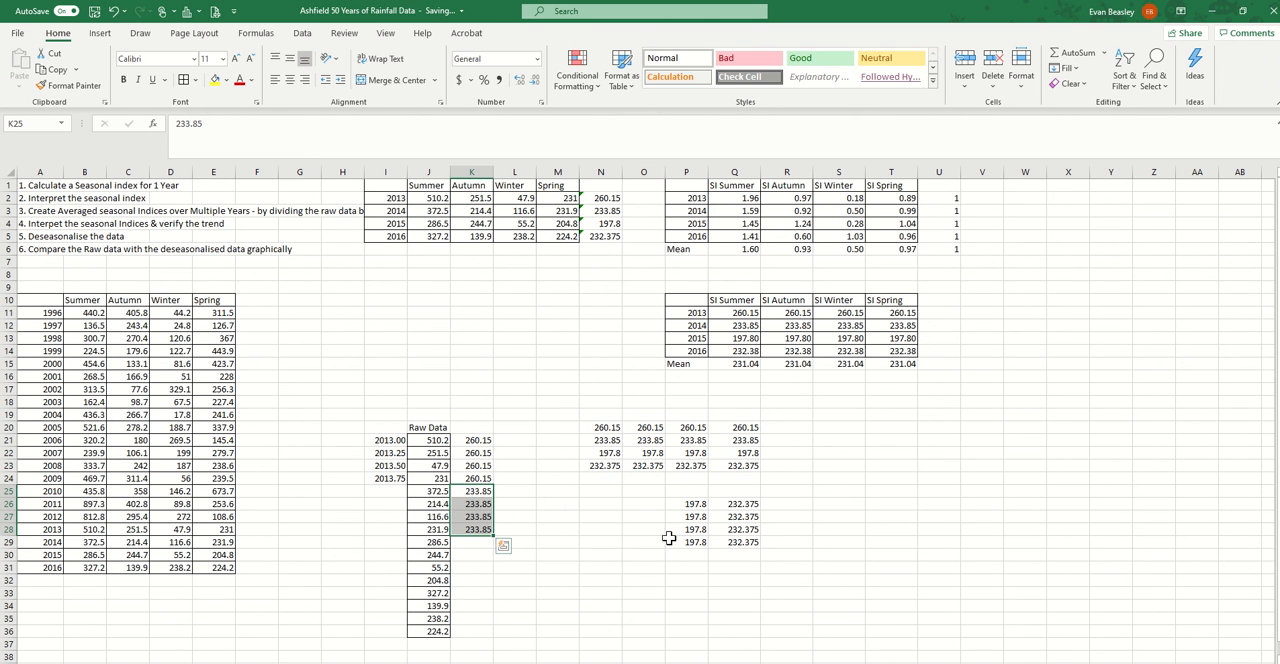
left_click_drag(695, 500, 470, 595)
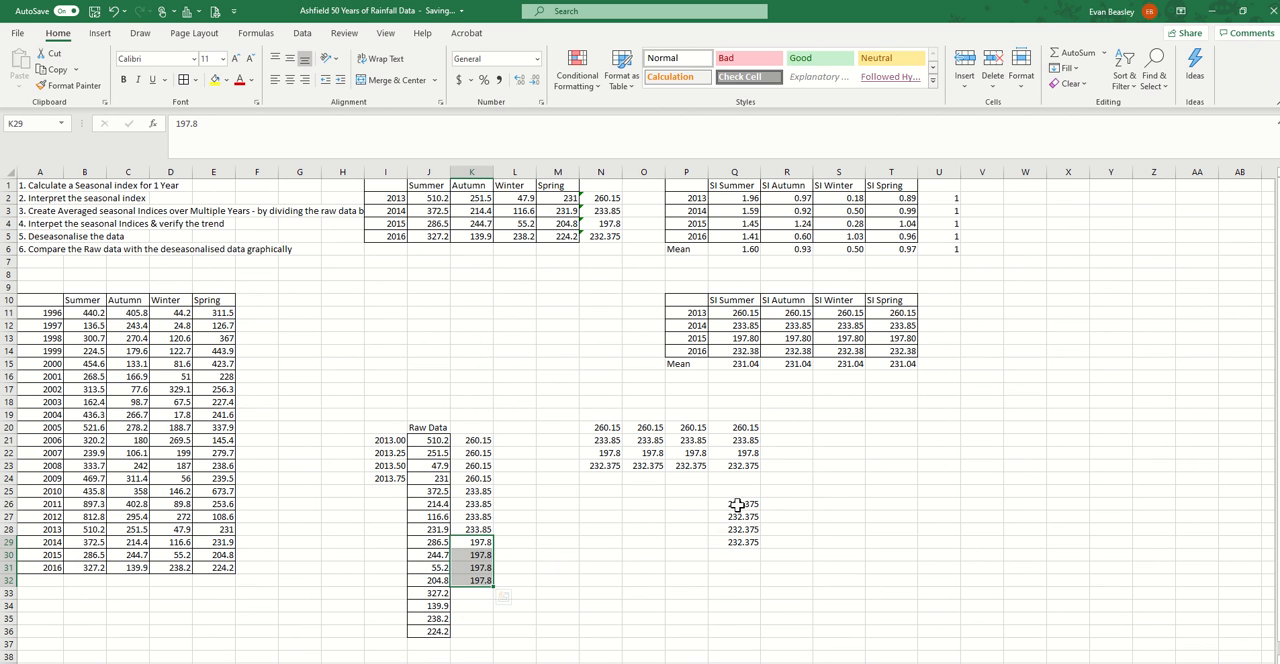
left_click_drag(740, 505, 483, 636)
Extend the quarterly time values down to 2016.75 in I36 and enter the heading Deseasonalised Data in K20
left_click_drag(390, 440, 407, 637)
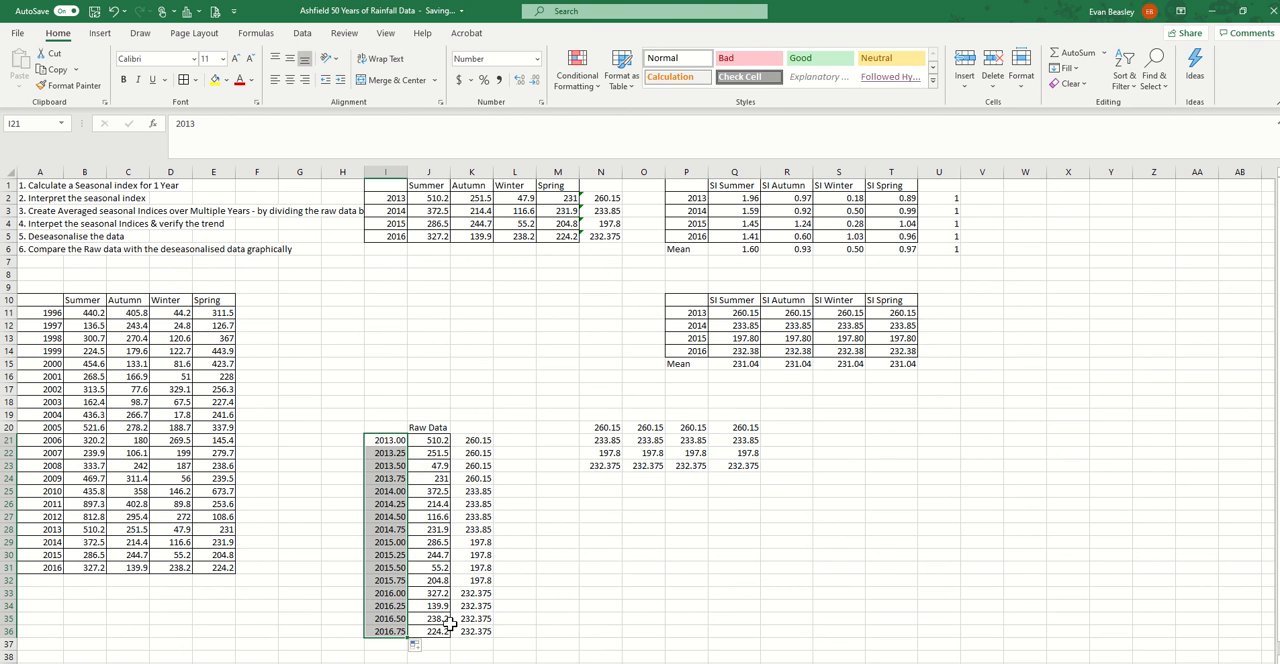
left_click(478, 427)
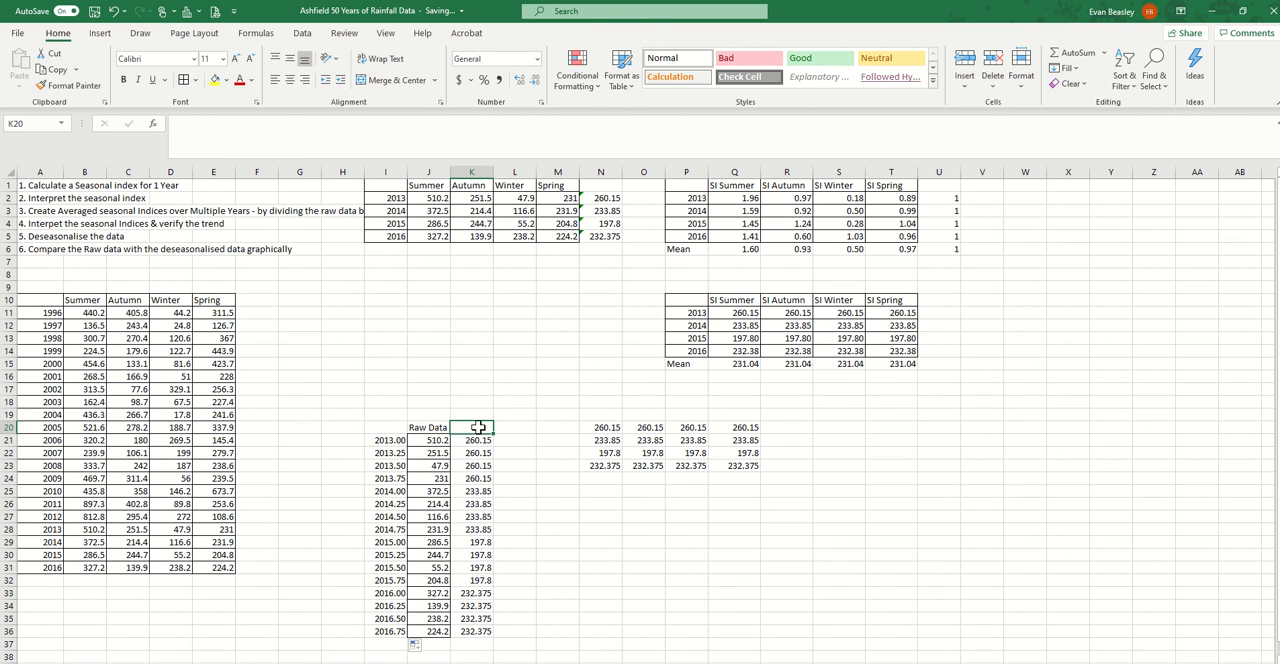
type("Deseasonalised Data")
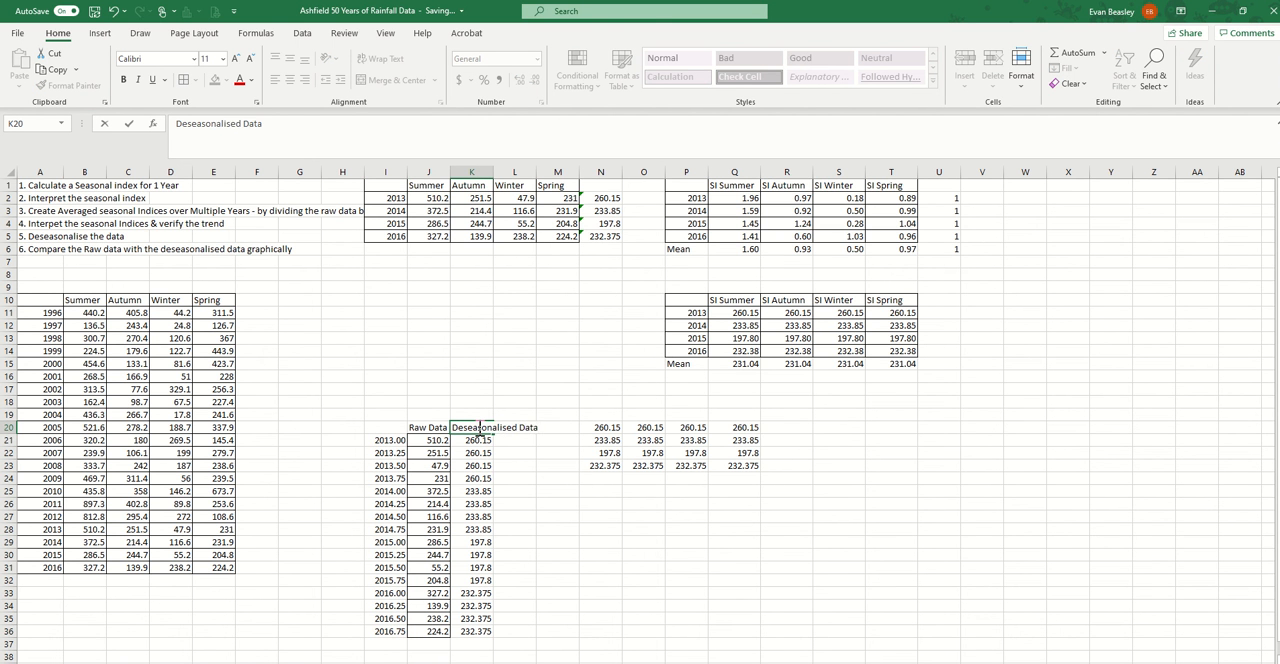
left_click(557, 554)
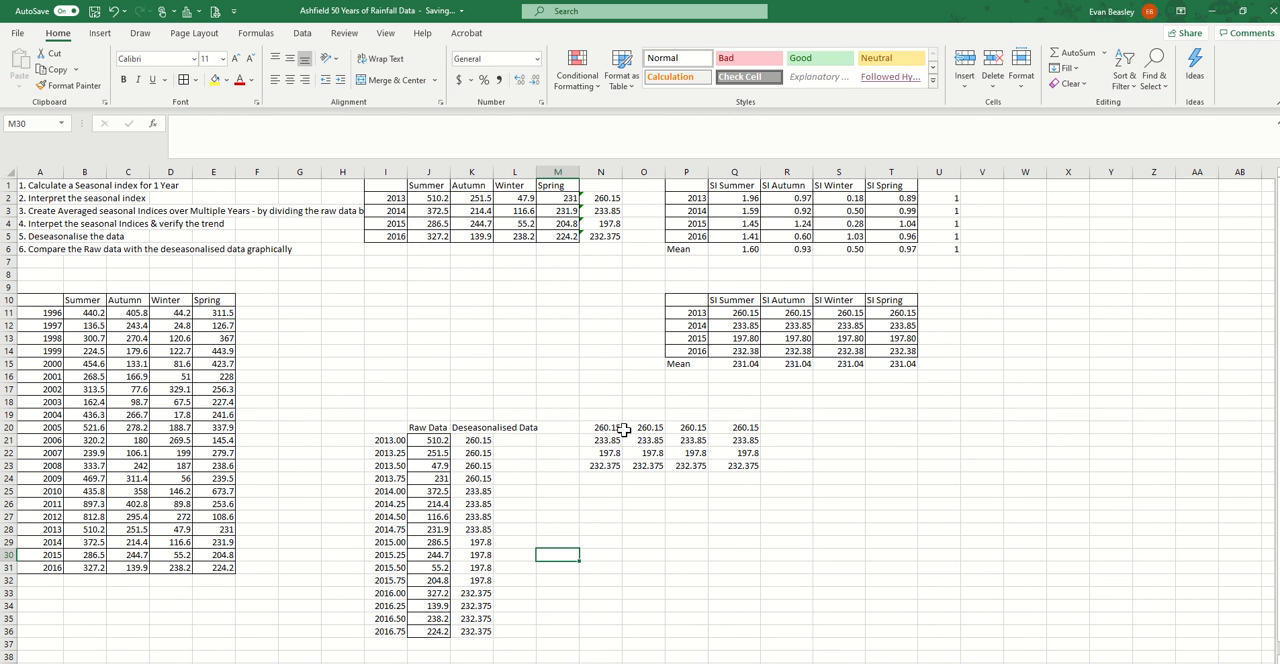
Insert a scatter chart with straight lines and no markers from the table I20:K36
left_click_drag(380, 431, 484, 630)
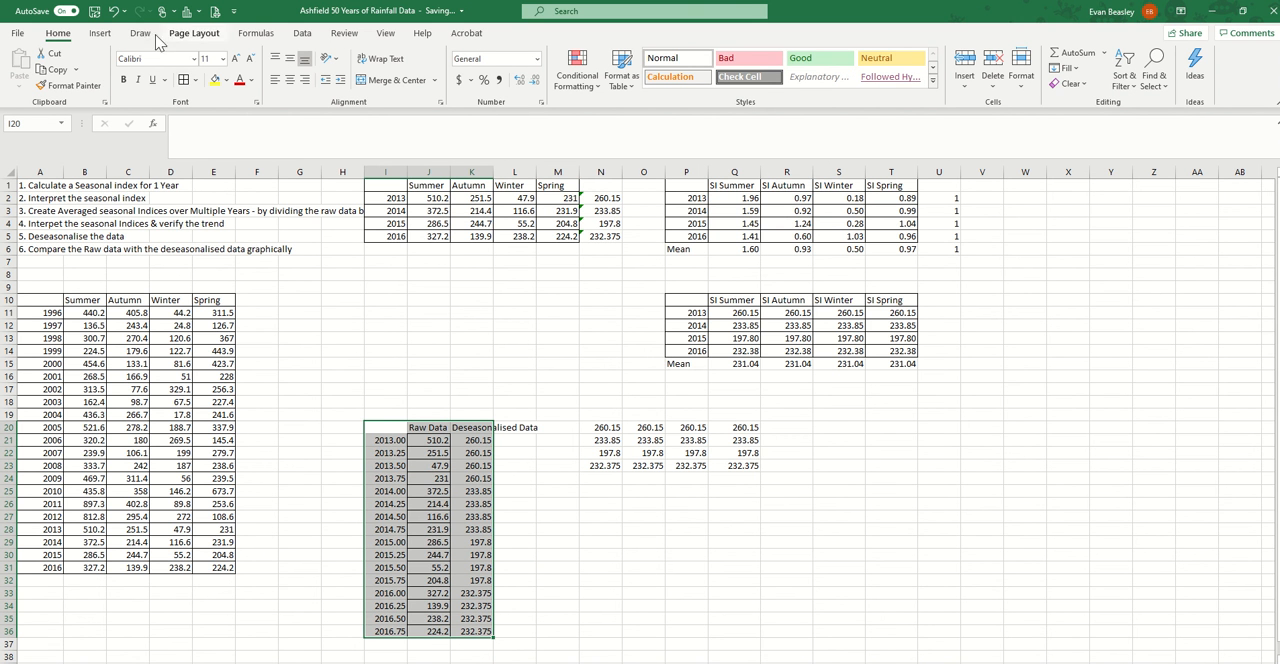
left_click(100, 33)
left_click(607, 84)
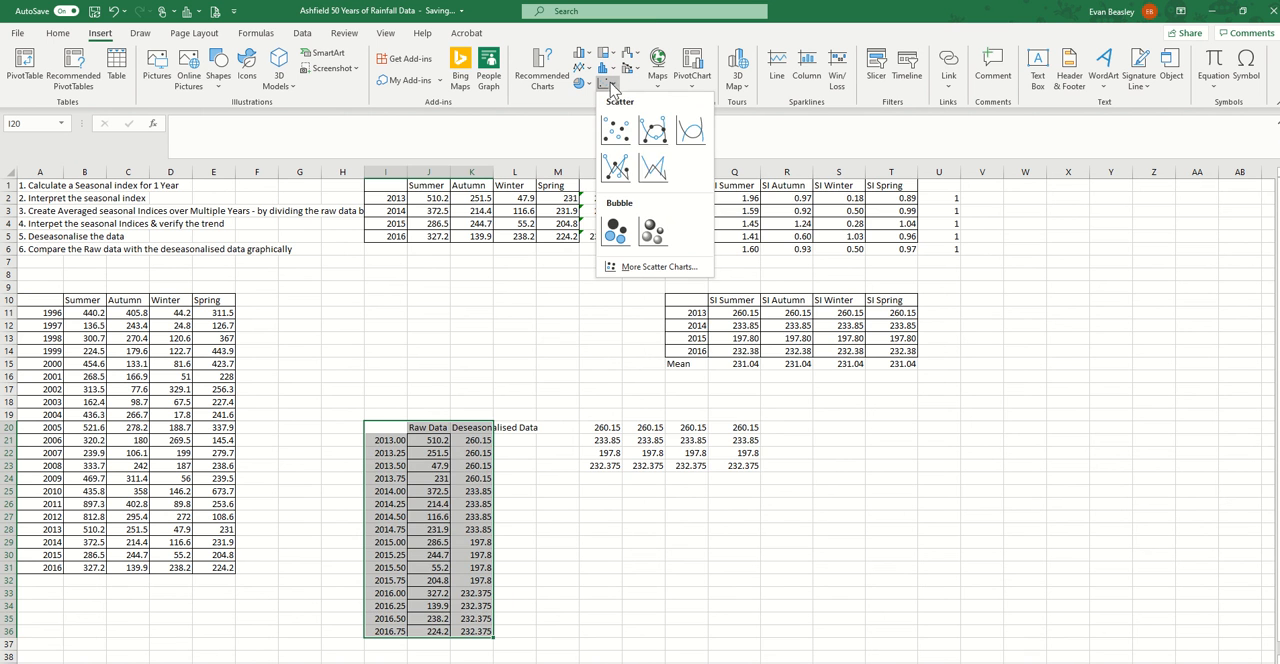
left_click(650, 168)
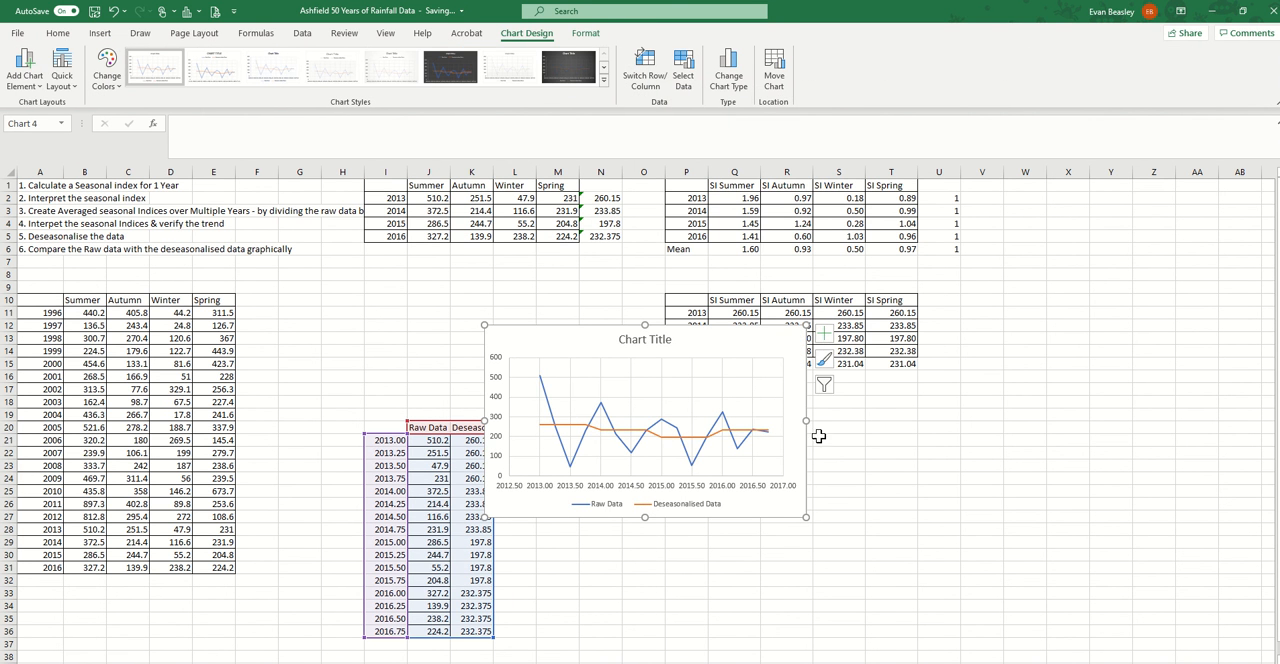
Enlarge the chart in width and height and move it clear of the data table in columns I to K
left_click_drag(807, 423, 1042, 421)
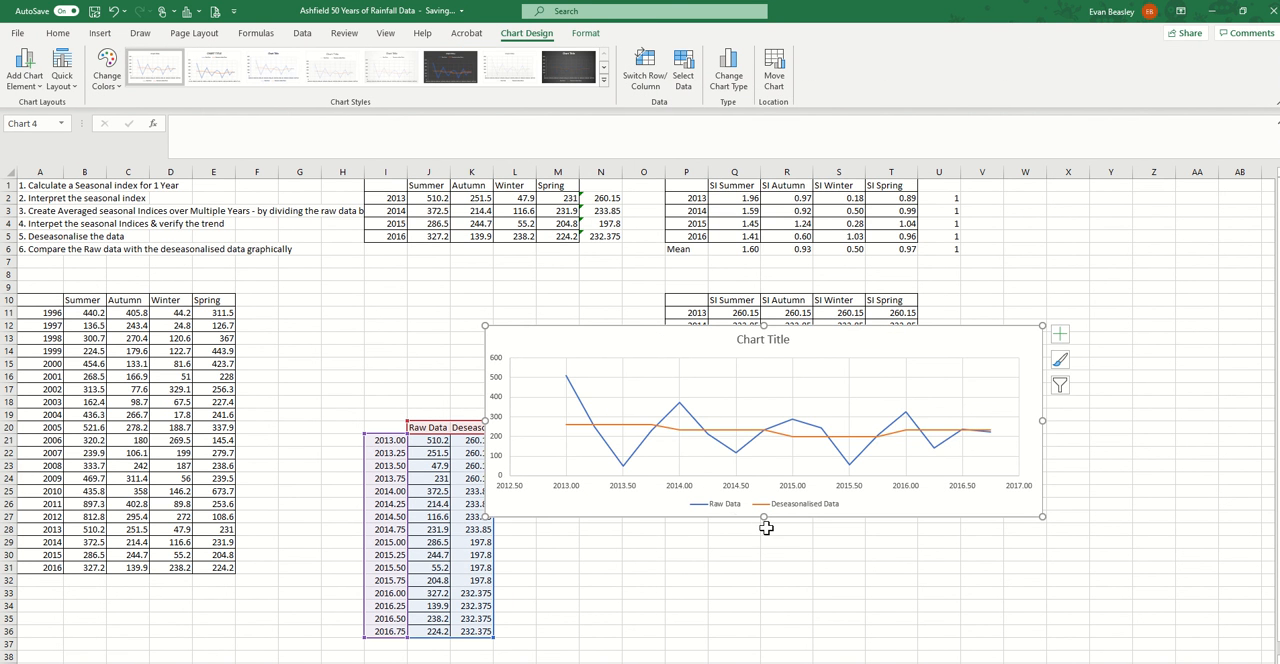
left_click_drag(762, 518, 766, 610)
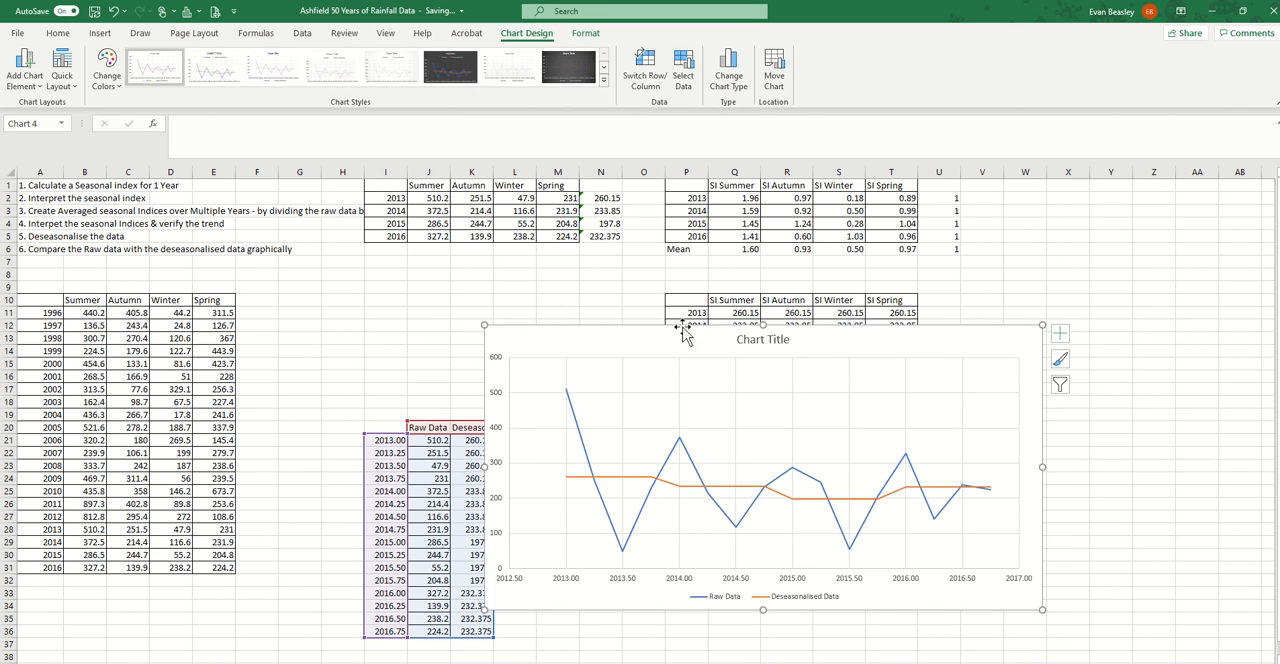
left_click_drag(649, 330, 686, 331)
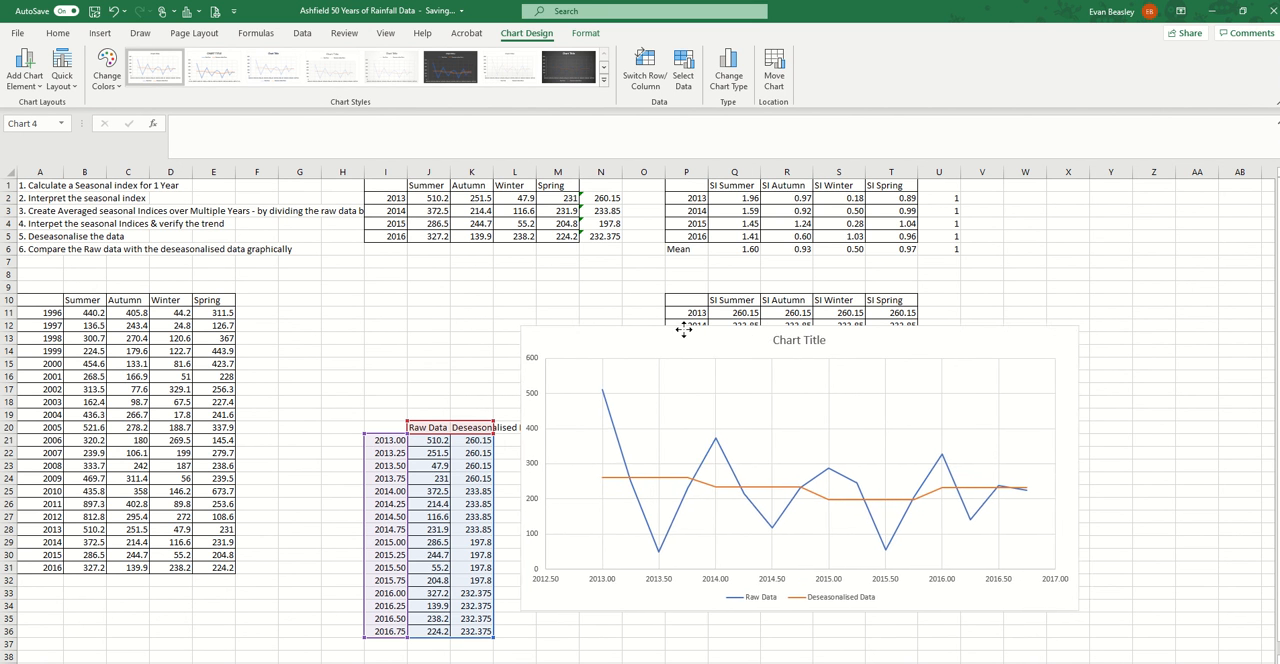
Compare the Deseasonalised Data line with the Raw Data line on the chart
left_click(658, 479)
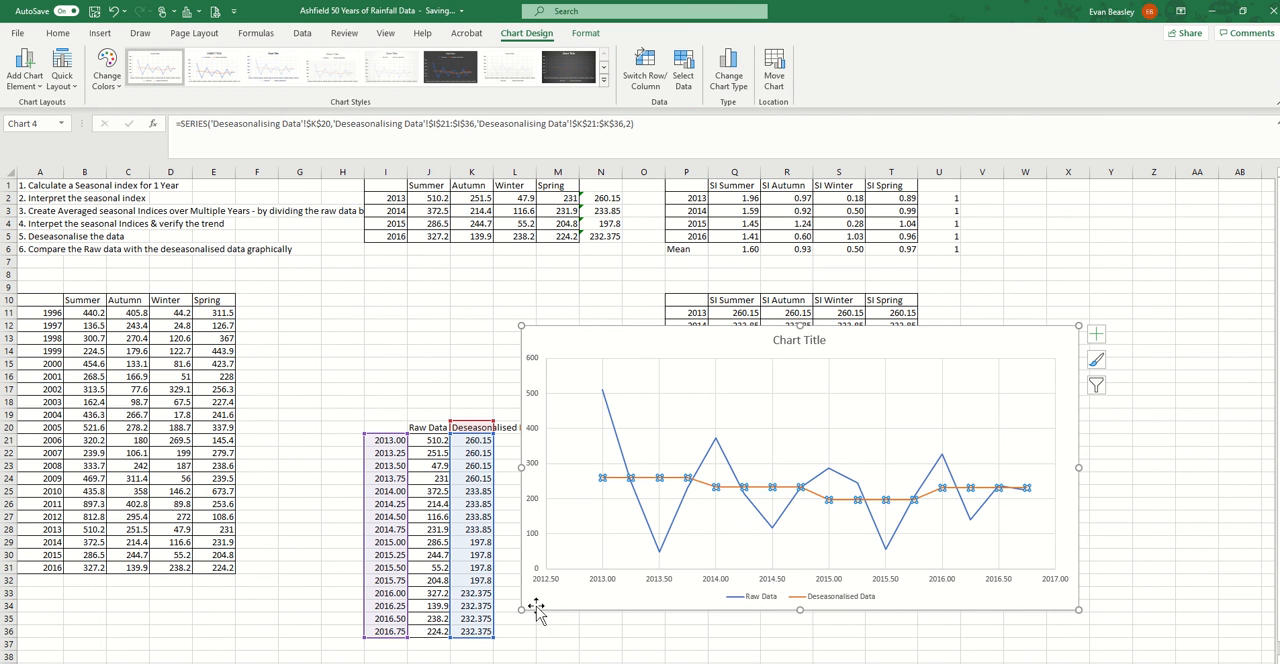
left_click(612, 422)
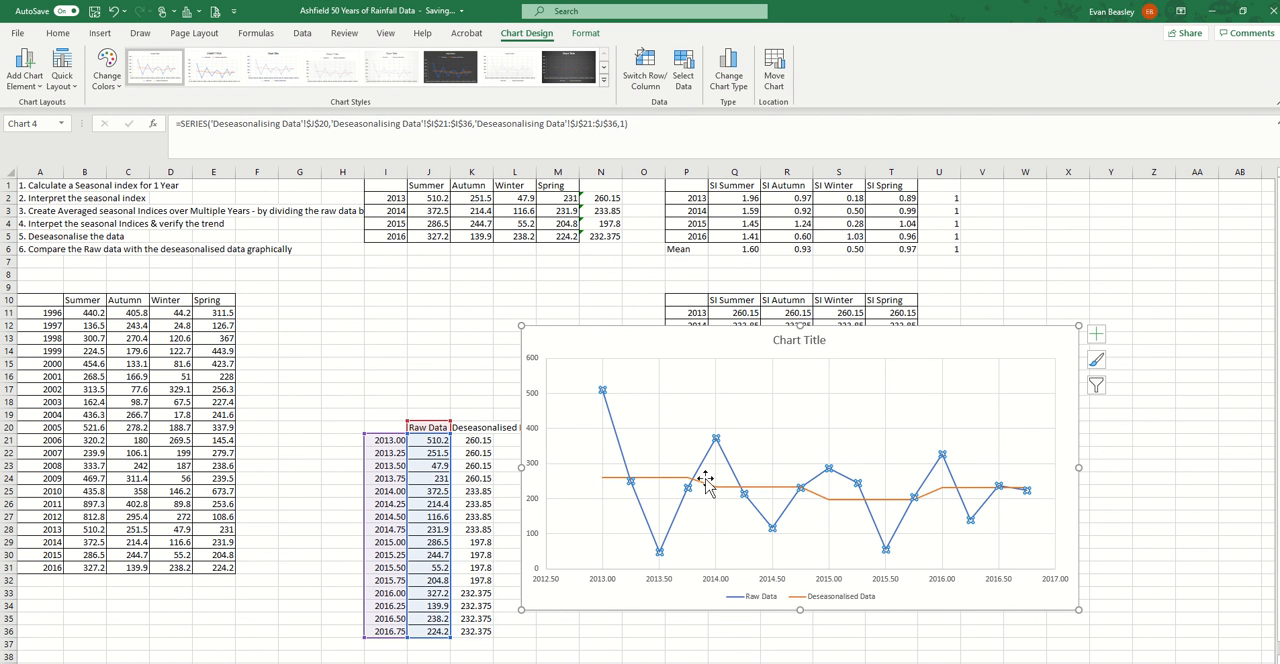
left_click(1128, 525)
left_click(887, 501)
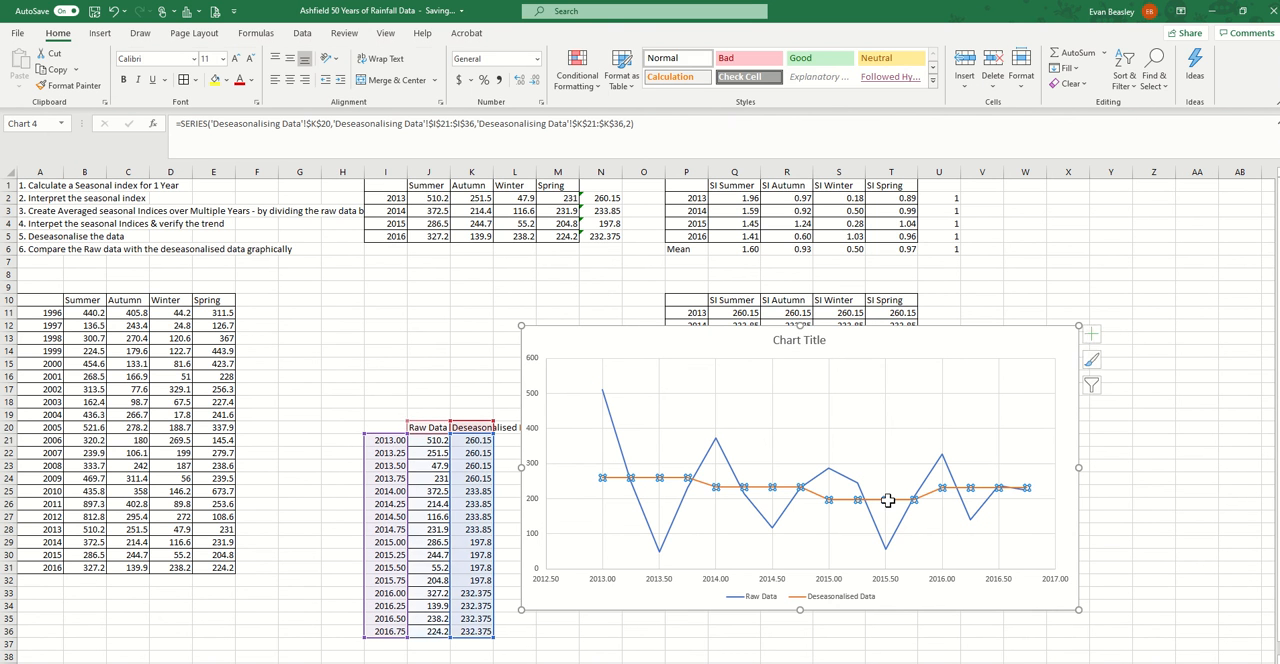